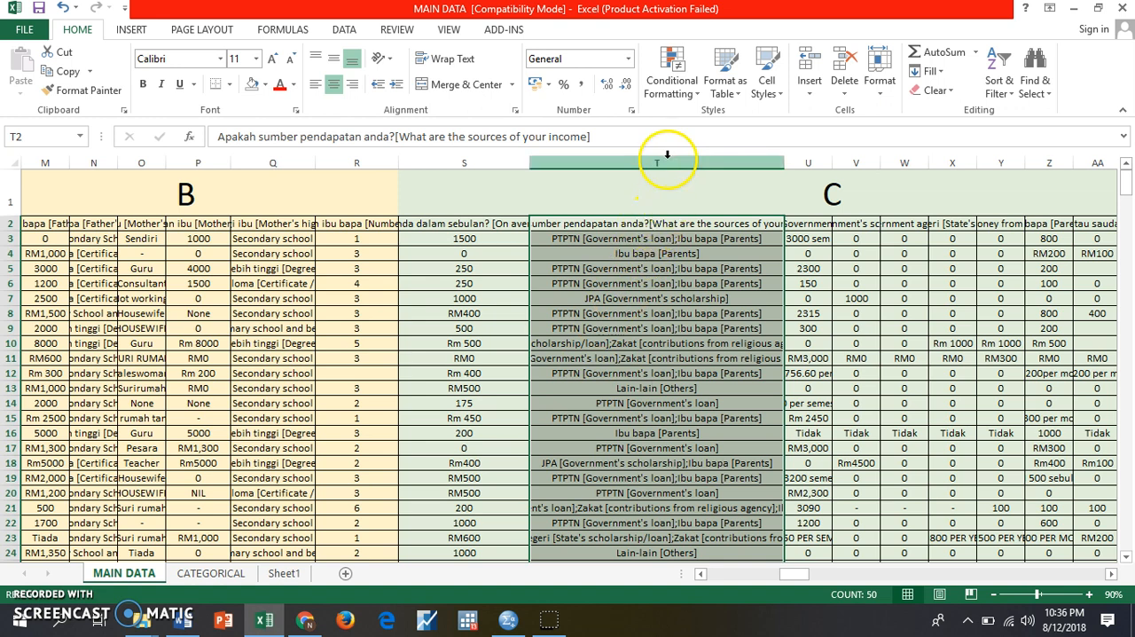
- Copy the sources-of-income question and its answers, cells T2:T51, on the MAIN DATA sheet
{"action": "left_click", "coordinate": [658, 223]}
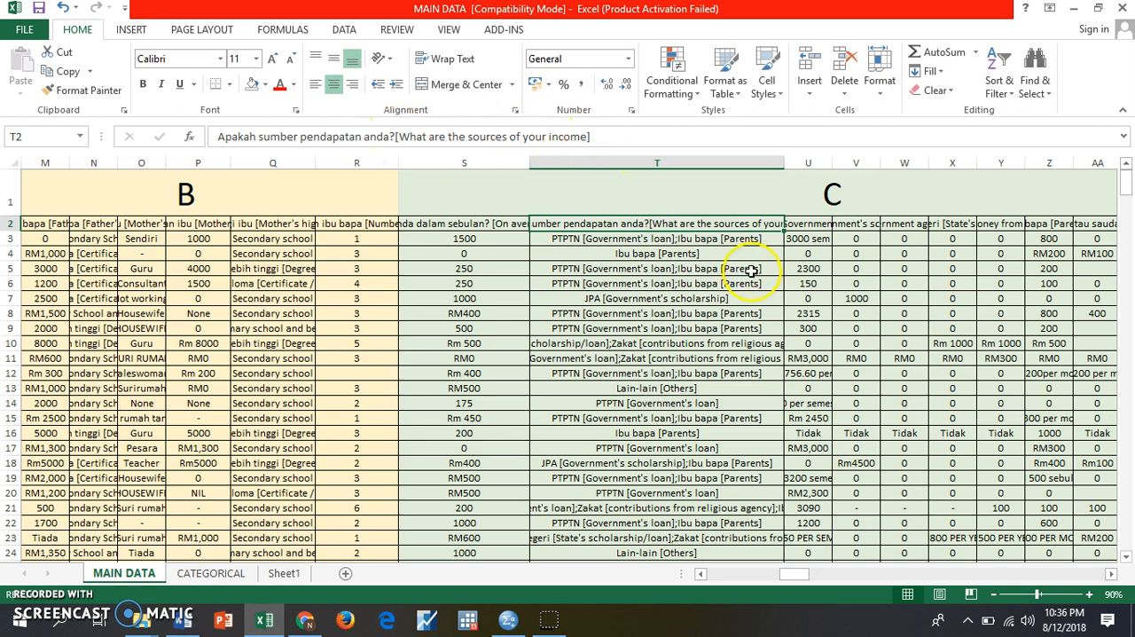
{"action": "left_click_drag", "start_coordinate": [741, 223], "coordinate": [690, 519]}
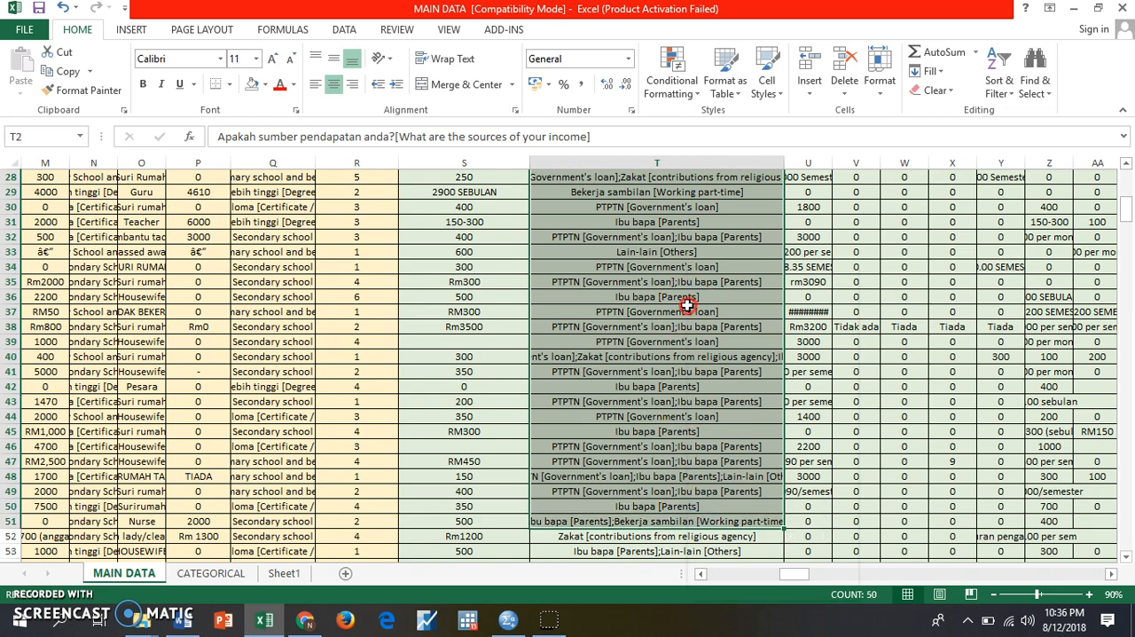
{"action": "right_click", "coordinate": [690, 306]}
{"action": "left_click", "coordinate": [726, 299]}
{"action": "scroll", "coordinate": [710, 355], "scroll_direction": "up", "scroll_amount": 9}
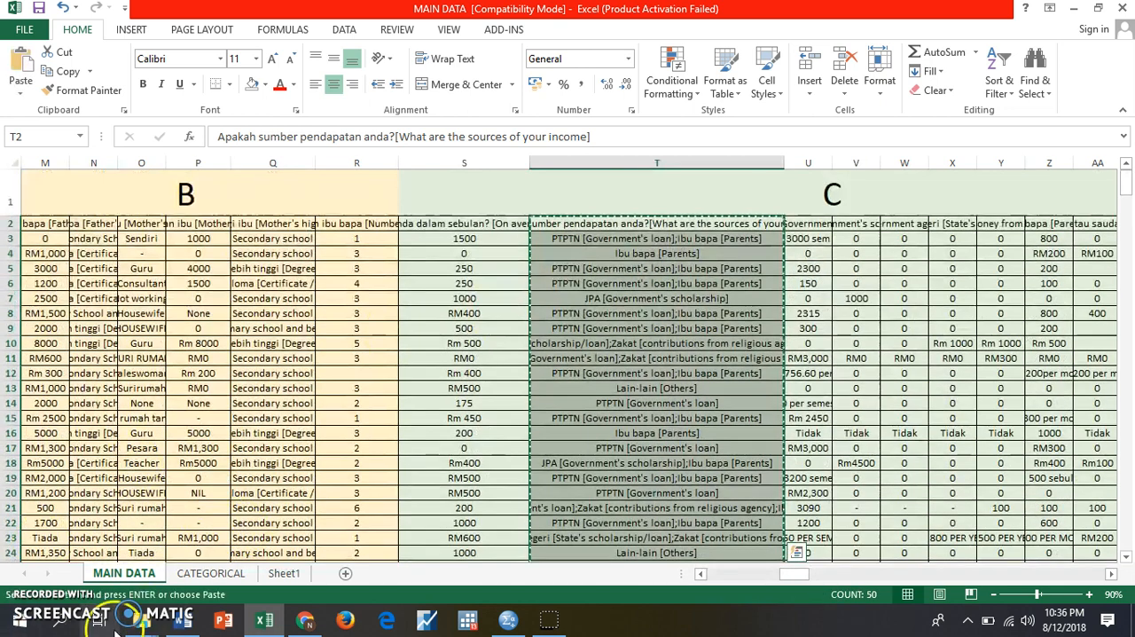
- Paste the copied answers at A1 of the CATEGORICAL sheet and widen column A to fit the longest answer
{"action": "left_click", "coordinate": [213, 573]}
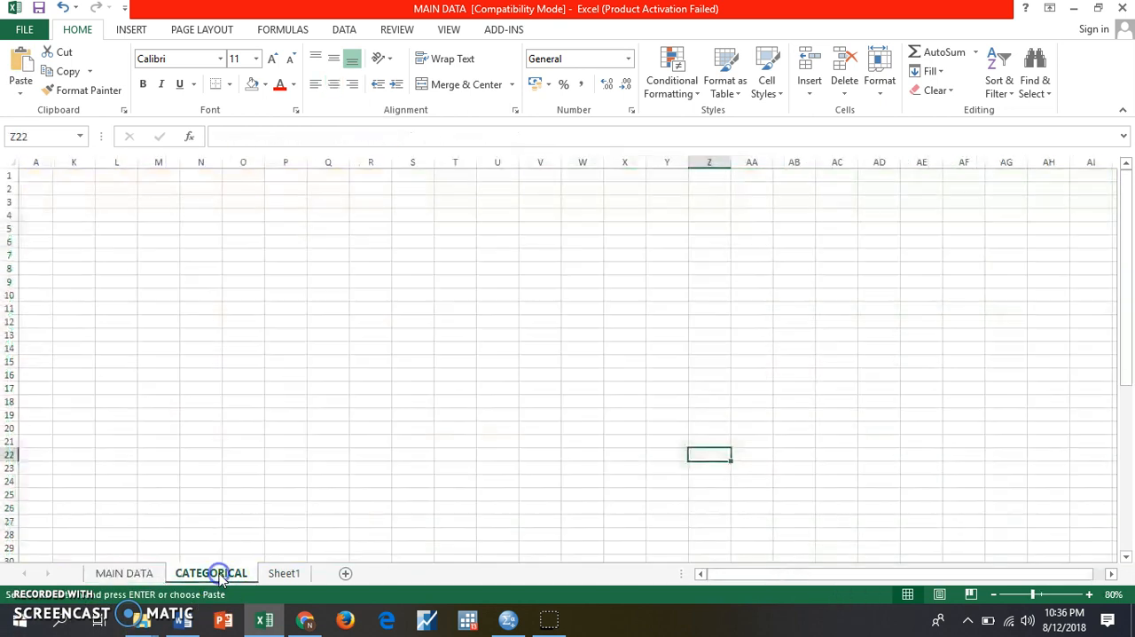
{"action": "left_click", "coordinate": [41, 180]}
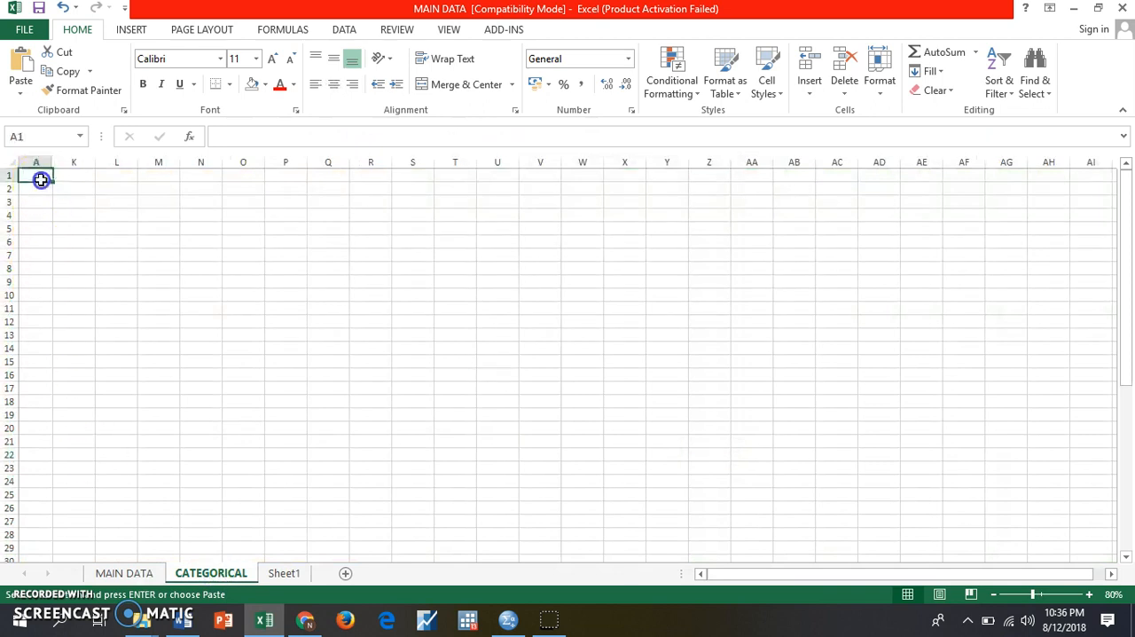
{"action": "left_click", "coordinate": [20, 69]}
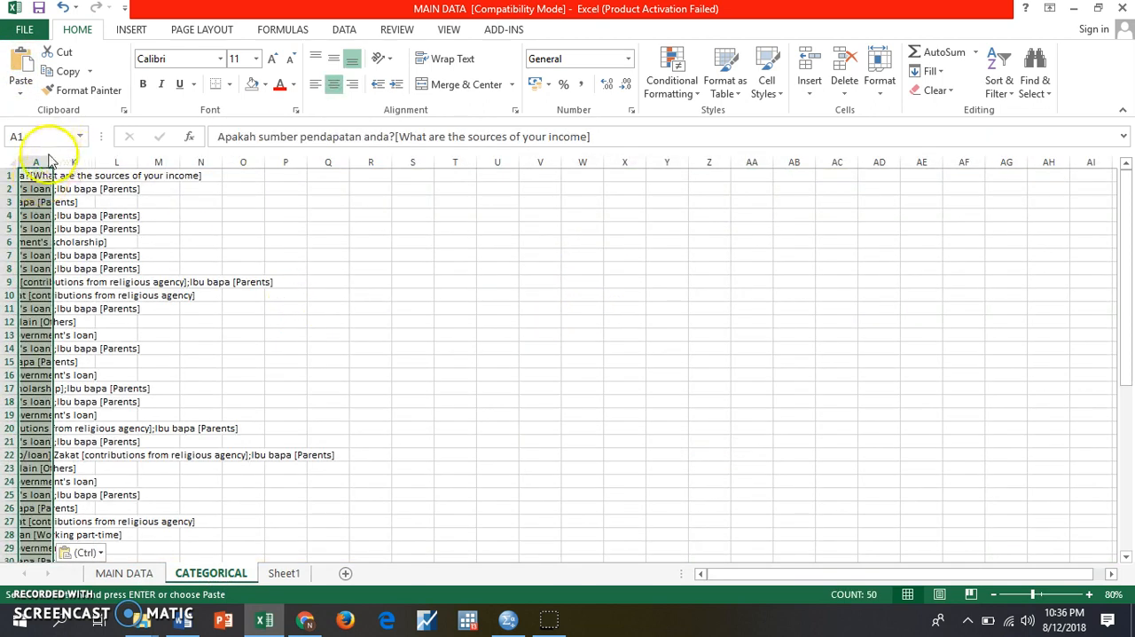
{"action": "left_click_drag", "start_coordinate": [47, 160], "coordinate": [441, 250]}
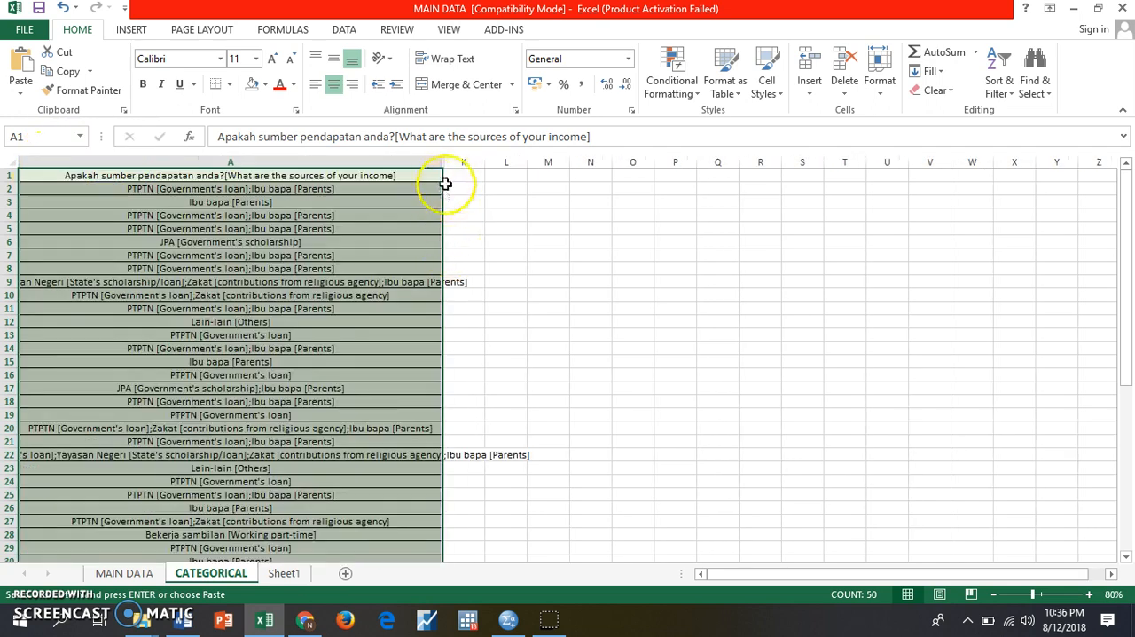
{"action": "left_click_drag", "start_coordinate": [453, 162], "coordinate": [652, 165]}
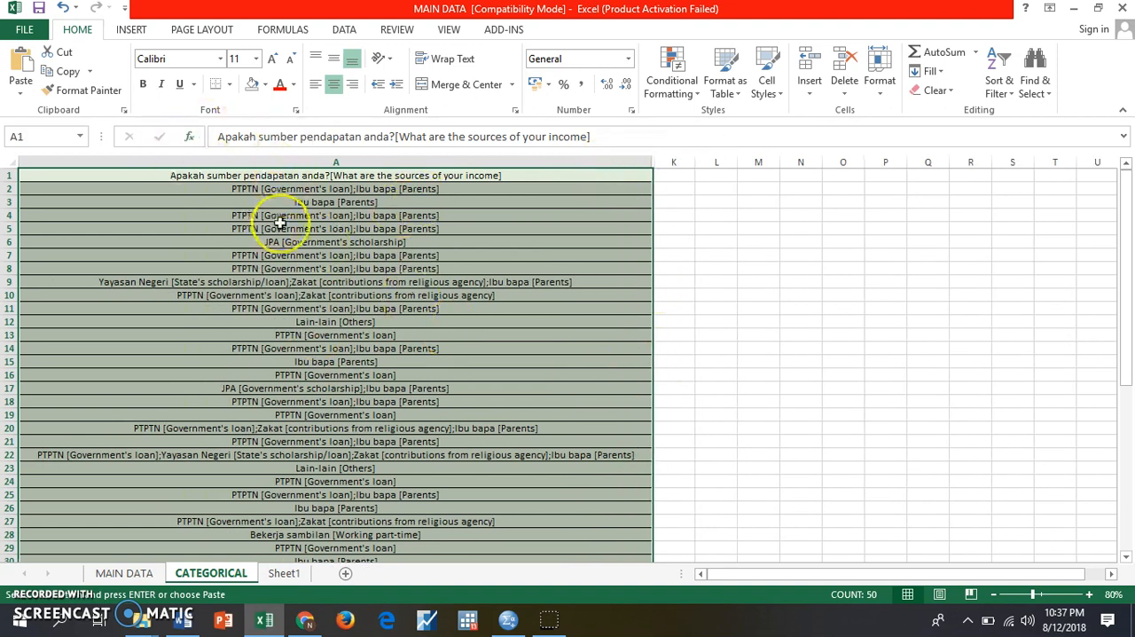
- Examine the multiple-response answers in column A and compare them with the options of question 20 in the Word questionnaire
{"action": "left_click", "coordinate": [312, 191]}
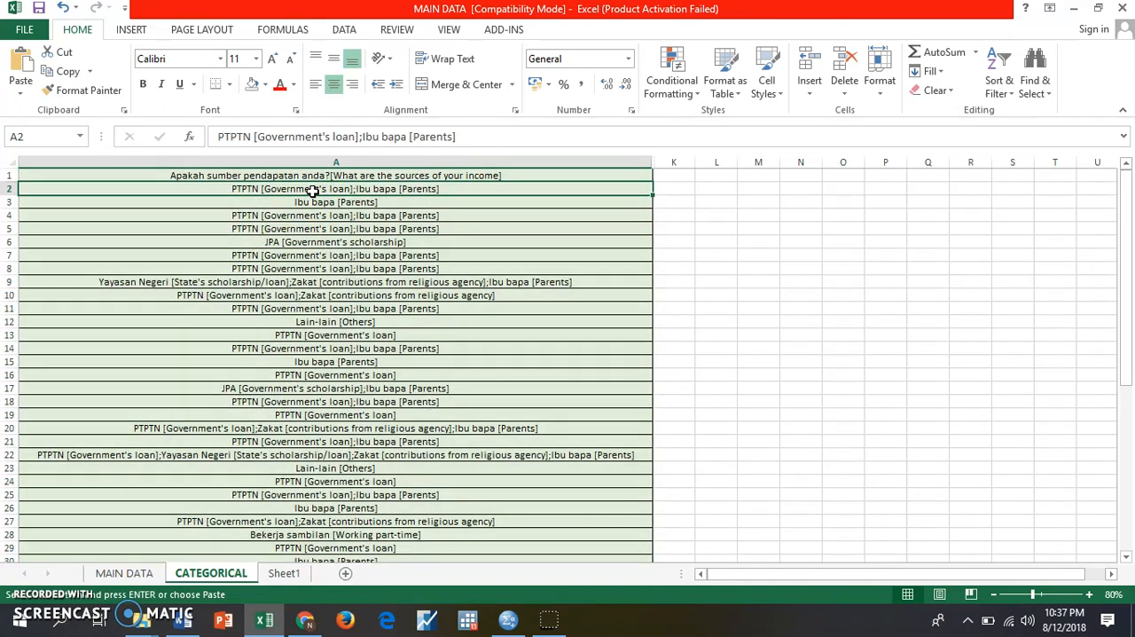
{"action": "left_click", "coordinate": [314, 205]}
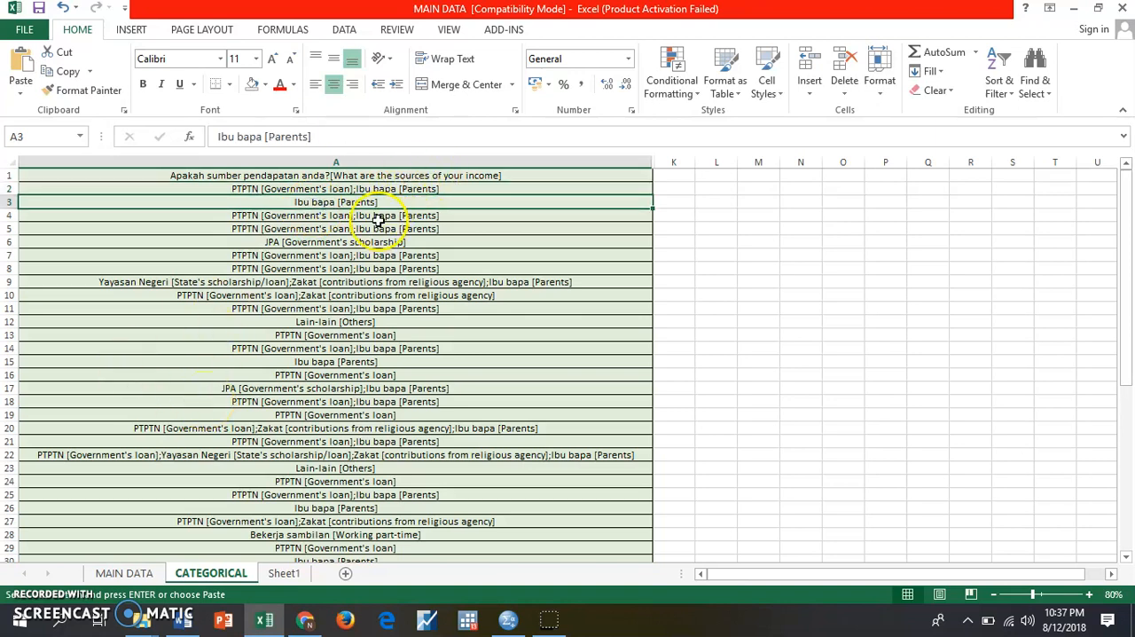
{"action": "left_click", "coordinate": [184, 284]}
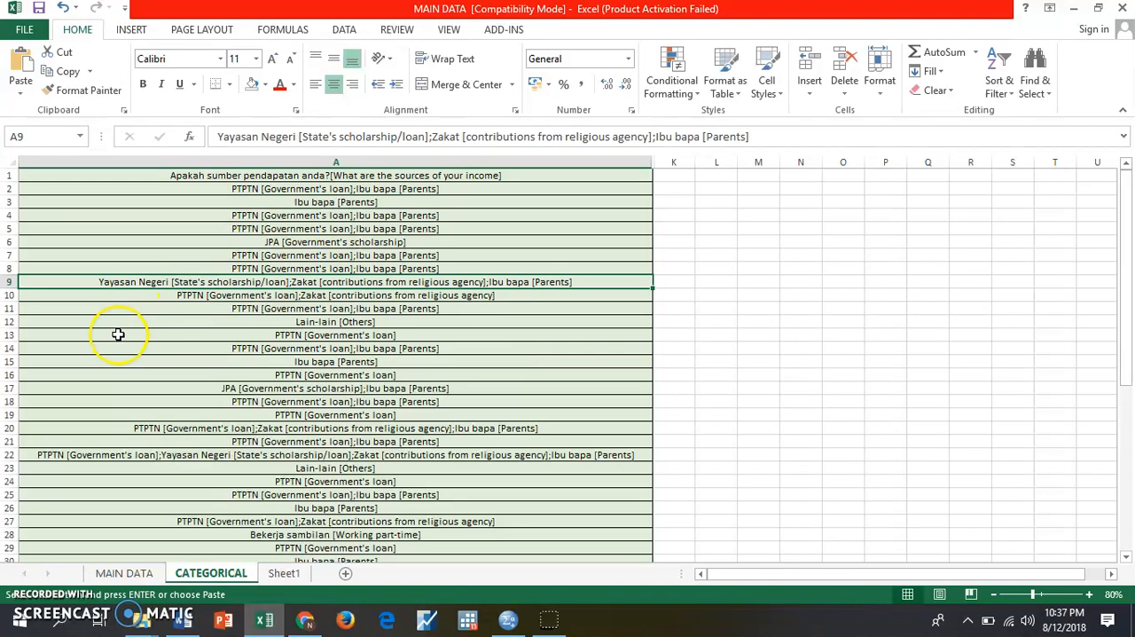
{"action": "left_click", "coordinate": [295, 228]}
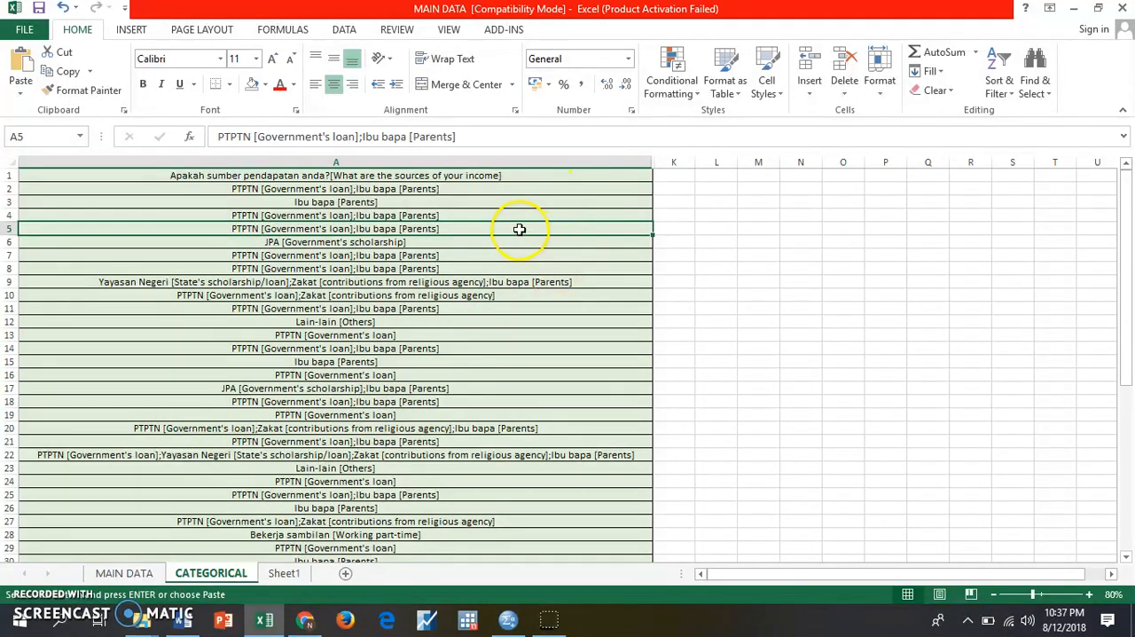
{"action": "left_click", "coordinate": [1100, 11]}
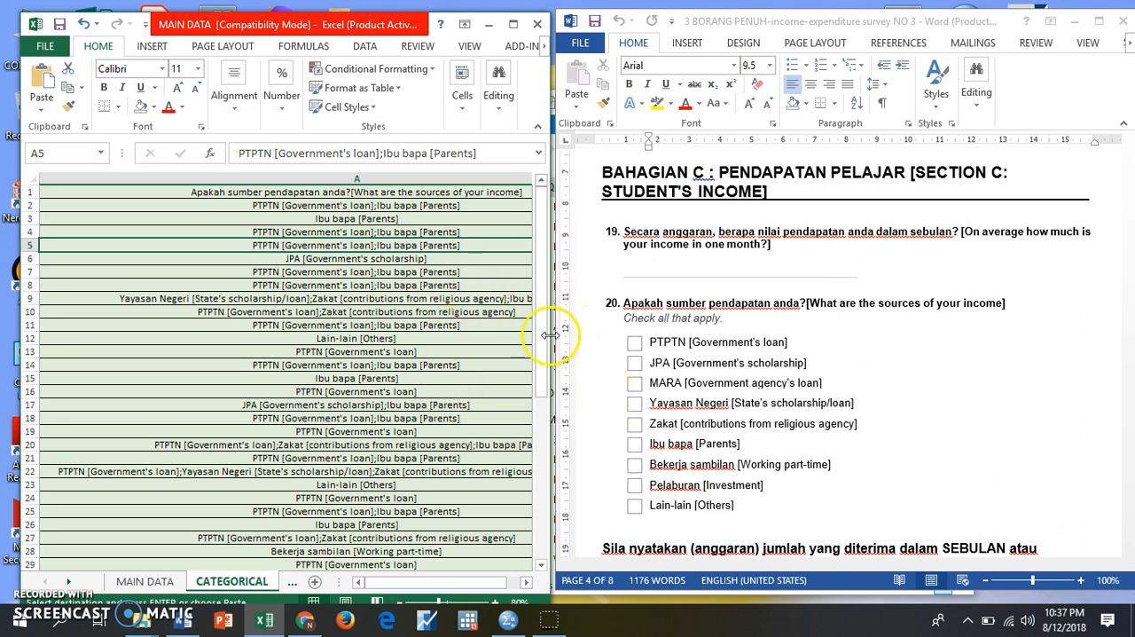
{"action": "left_click", "coordinate": [526, 582]}
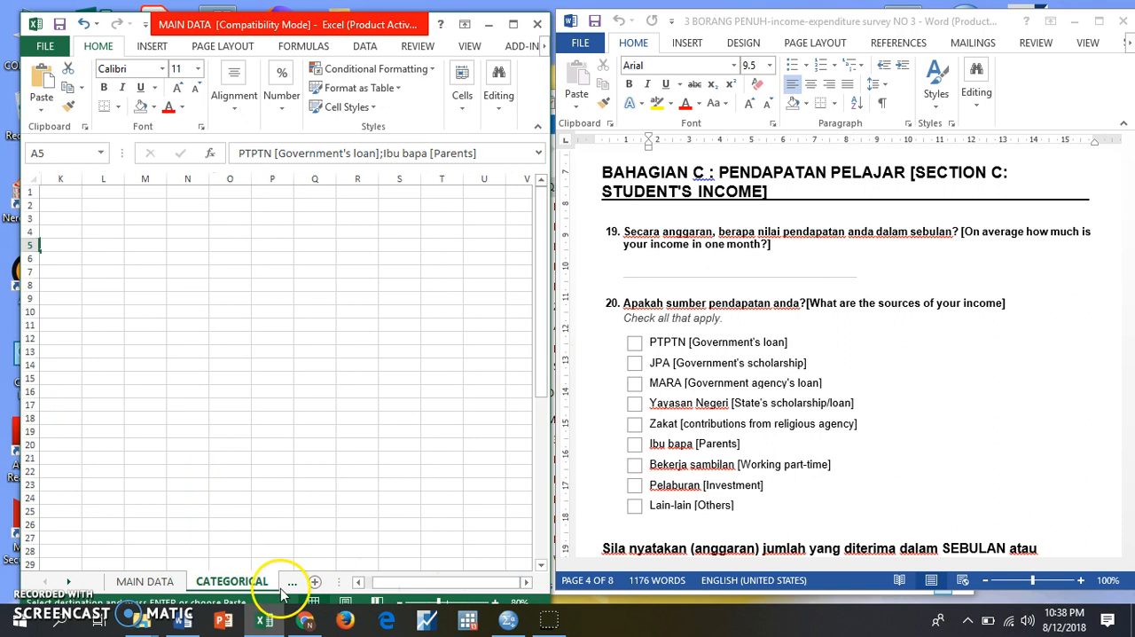
{"action": "left_click", "coordinate": [359, 583]}
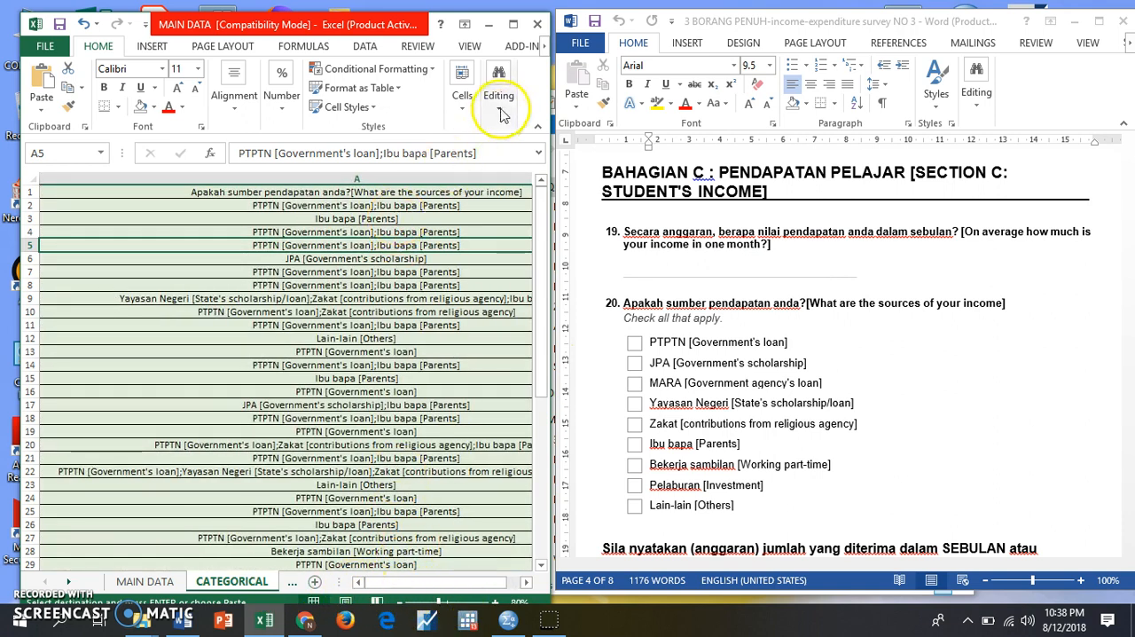
{"action": "left_click", "coordinate": [511, 25]}
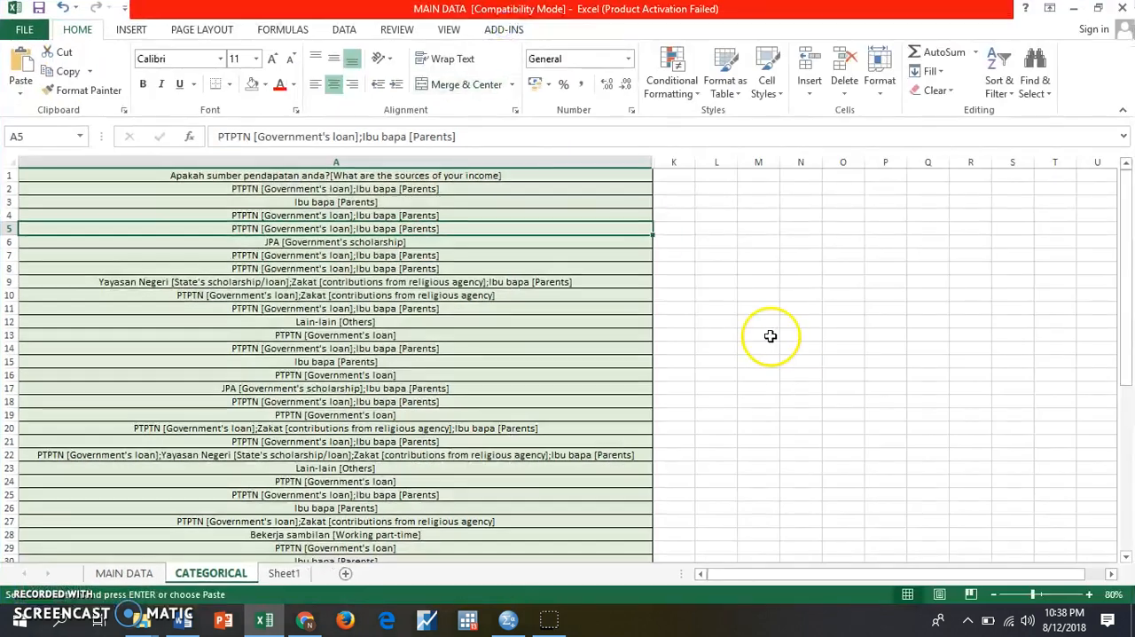
- Unhide the columns between A and K on the CATEGORICAL sheet
{"action": "left_click", "coordinate": [639, 163]}
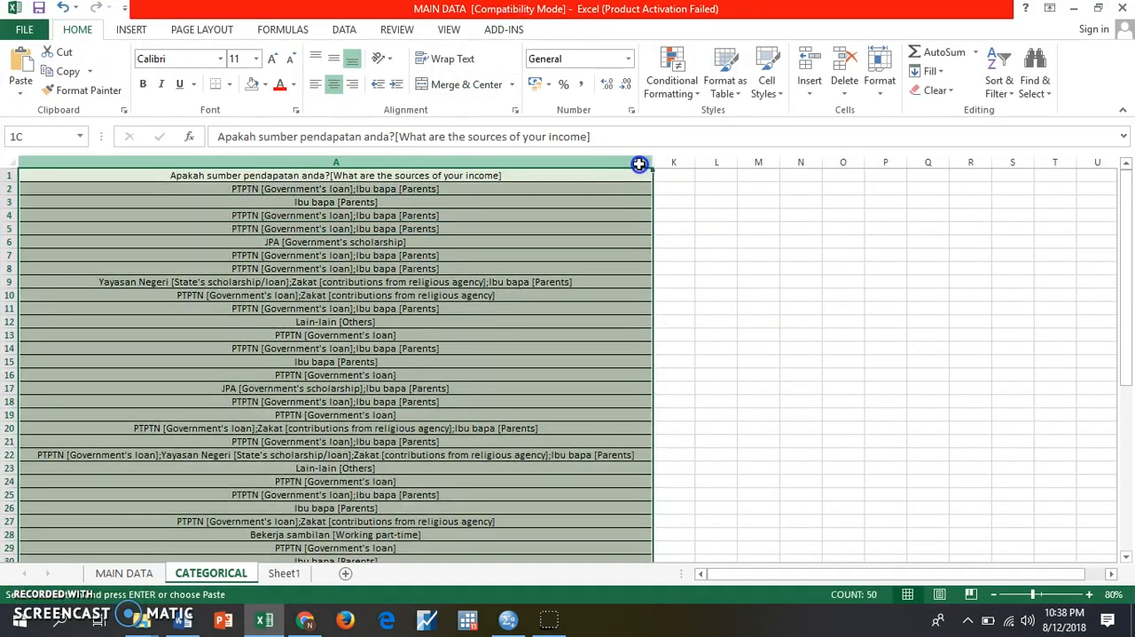
{"action": "left_click_drag", "start_coordinate": [641, 162], "coordinate": [684, 163]}
{"action": "right_click", "coordinate": [666, 185]}
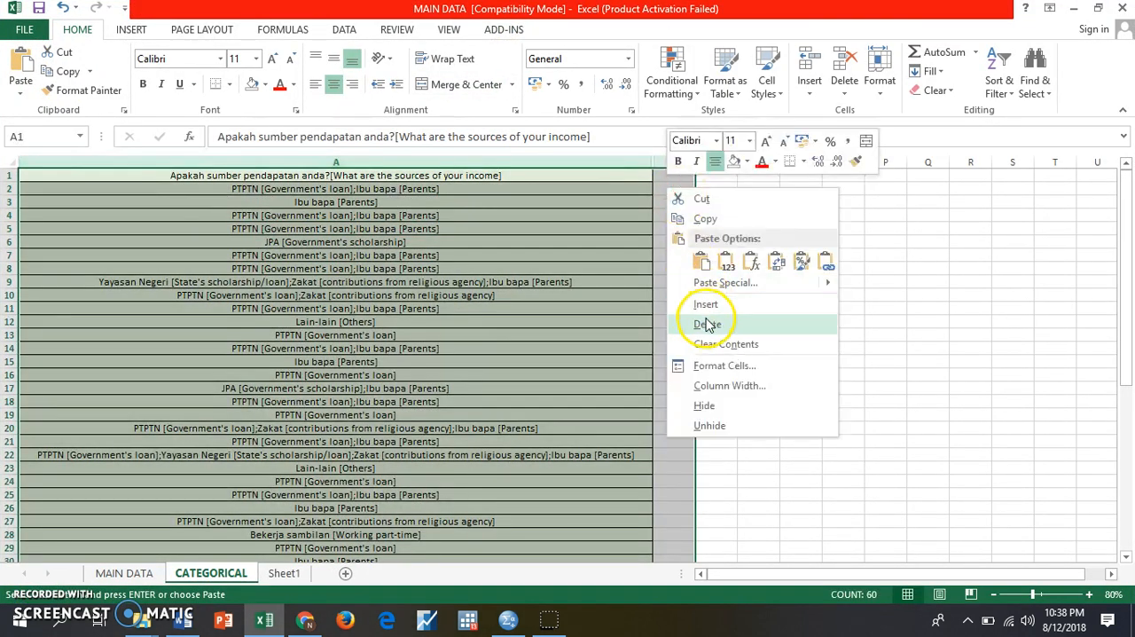
{"action": "left_click", "coordinate": [714, 425]}
{"action": "left_click", "coordinate": [887, 415]}
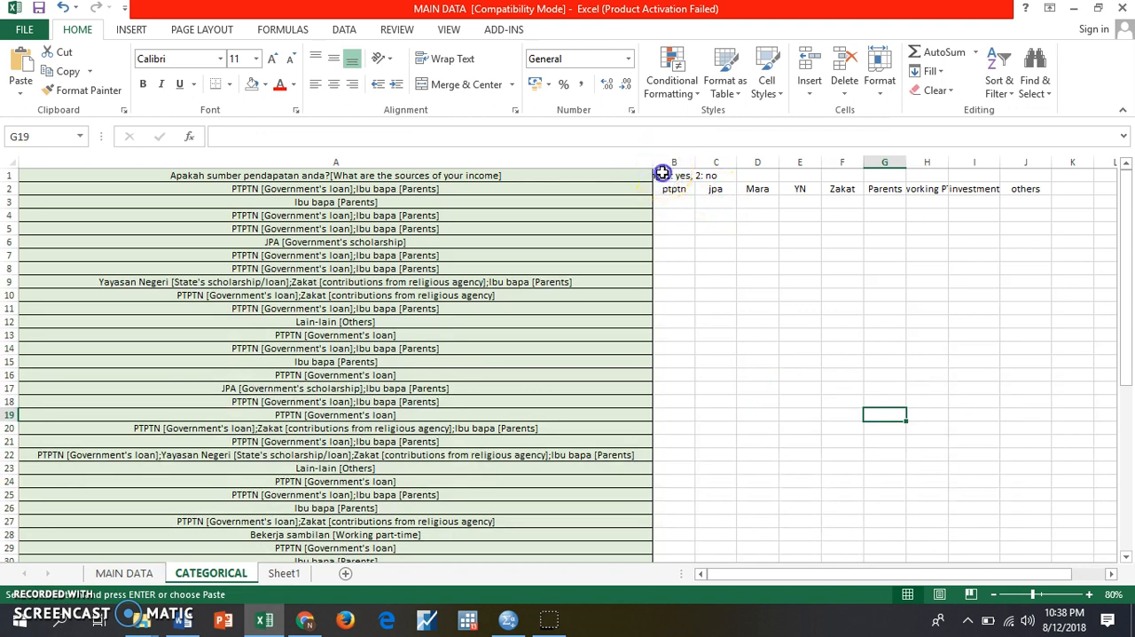
- Left-align the coding note in B1 and widen column B to fit it
{"action": "left_click", "coordinate": [663, 173]}
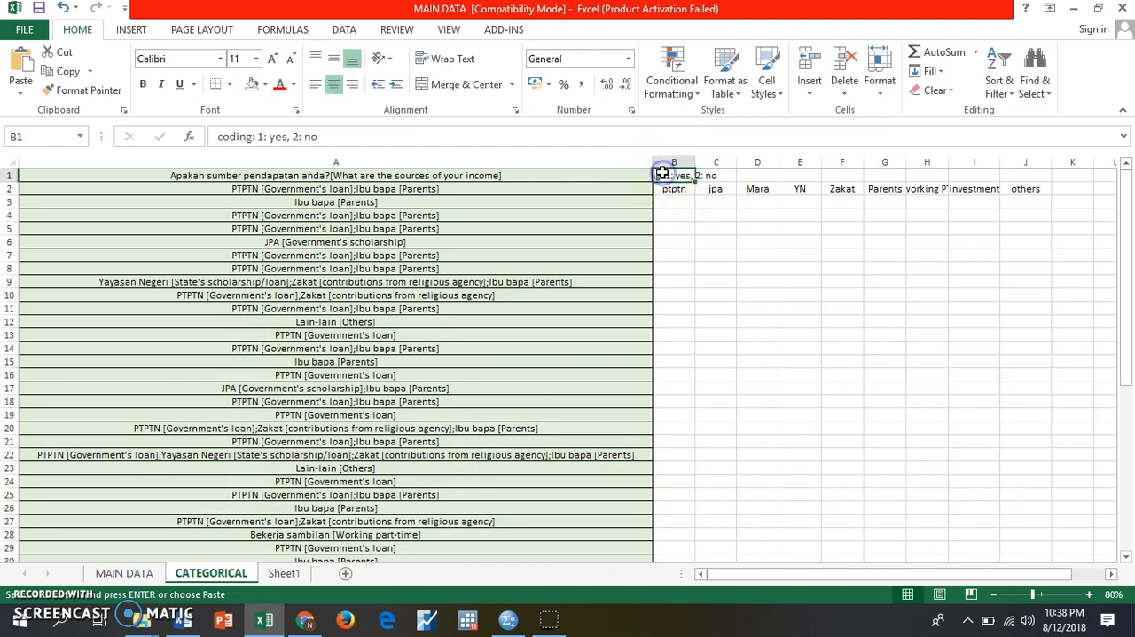
{"action": "left_click", "coordinate": [355, 89]}
{"action": "left_click_drag", "start_coordinate": [698, 163], "coordinate": [860, 163]}
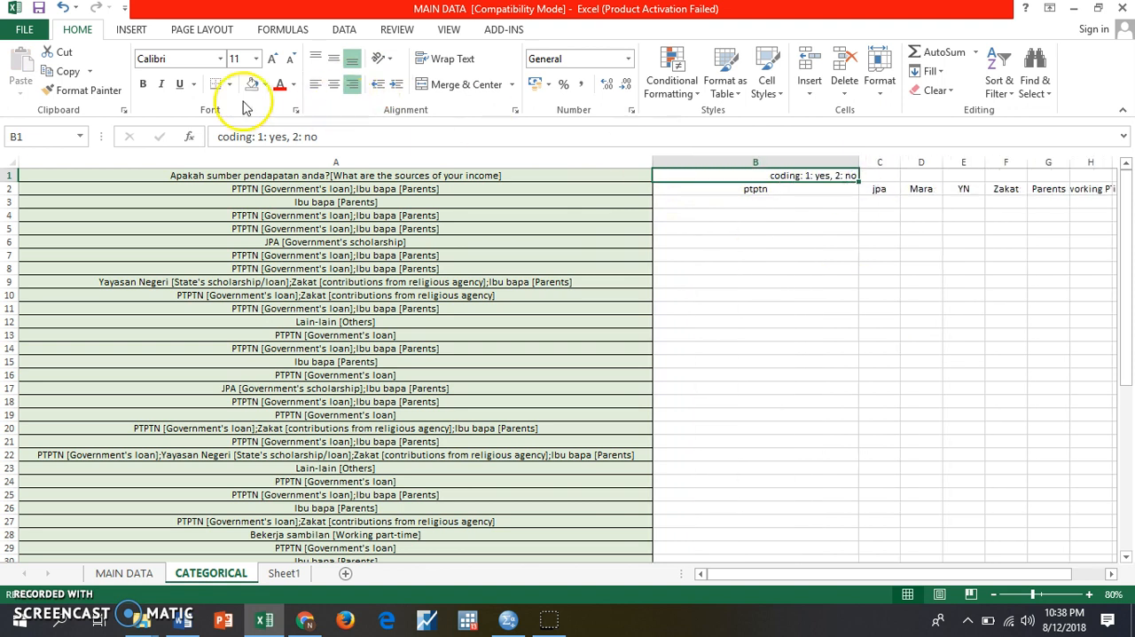
{"action": "left_click", "coordinate": [317, 84]}
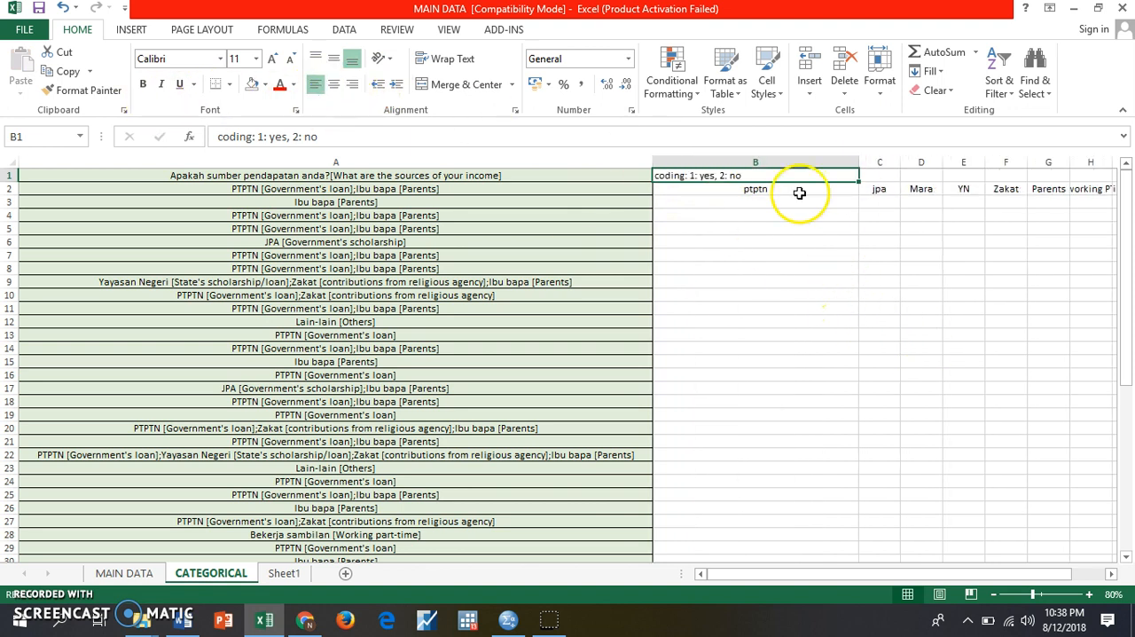
{"action": "left_click_drag", "start_coordinate": [859, 165], "coordinate": [742, 165]}
- Check the income-source headings in row 2 against question 20 in the Word questionnaire, and widen columns H and I to fit their headings
{"action": "left_click", "coordinate": [701, 192]}
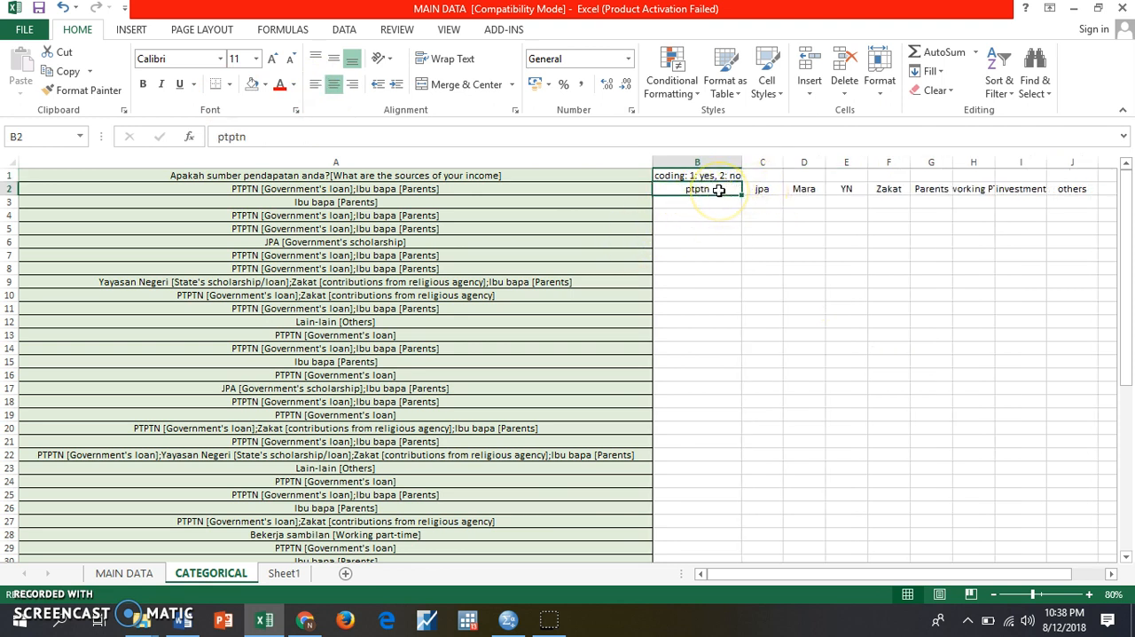
{"action": "left_click", "coordinate": [1099, 8]}
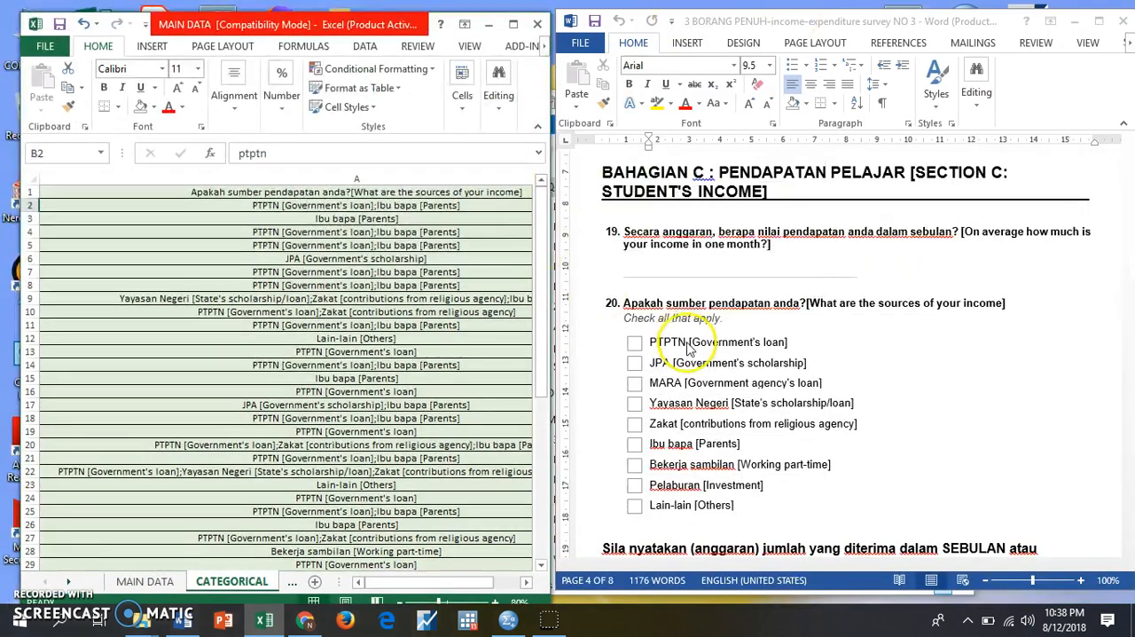
{"action": "left_click", "coordinate": [688, 345]}
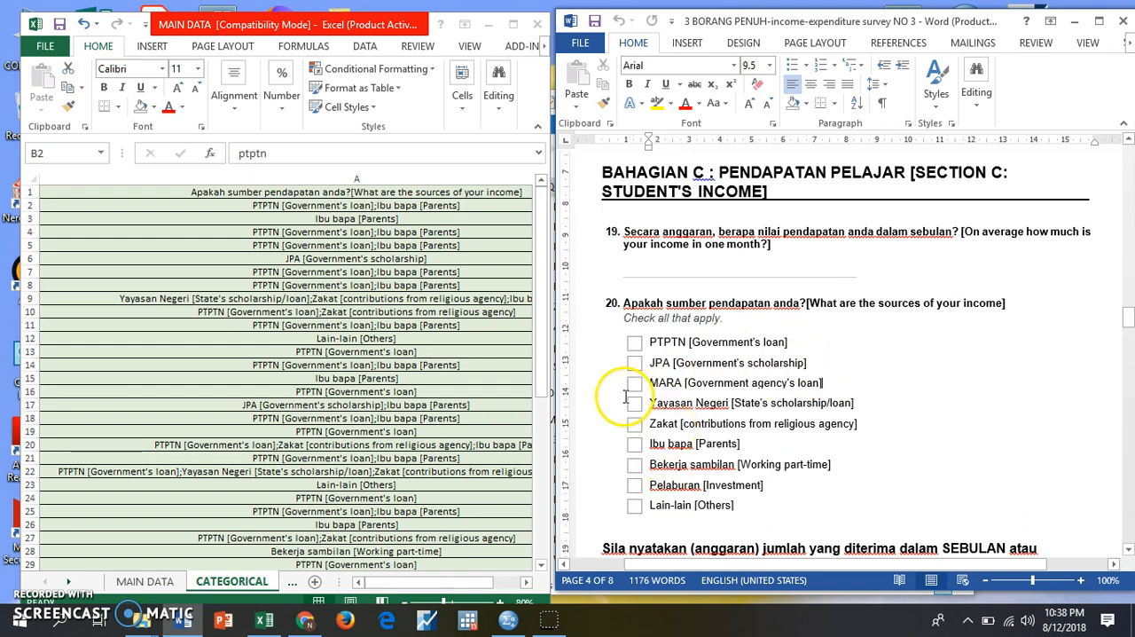
{"action": "left_click", "coordinate": [511, 24]}
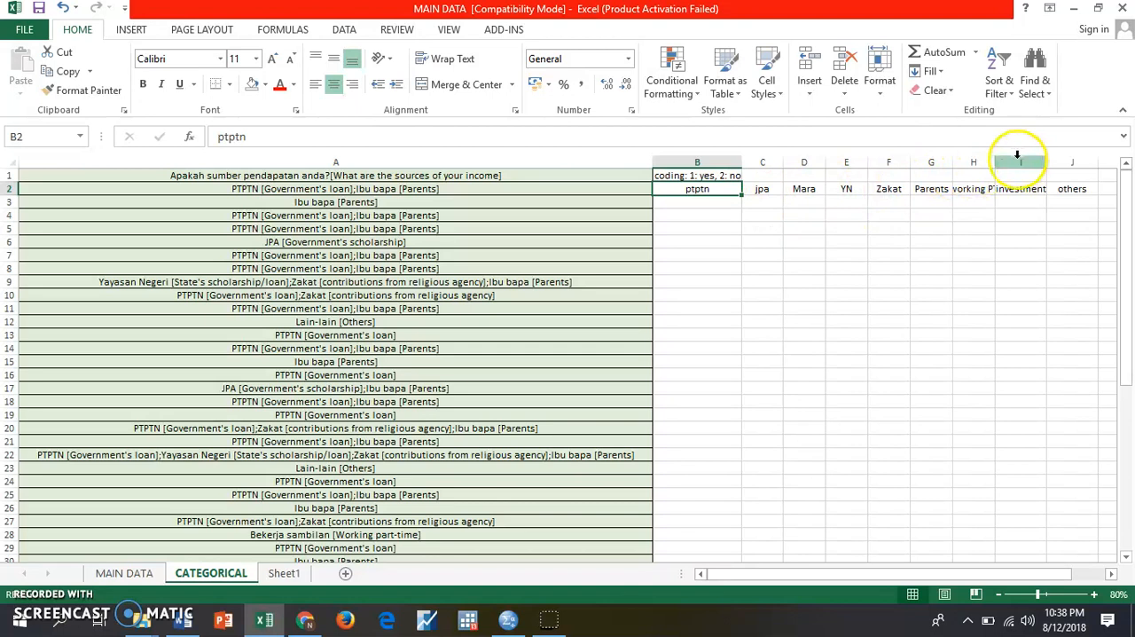
{"action": "left_click_drag", "start_coordinate": [993, 162], "coordinate": [1071, 163]}
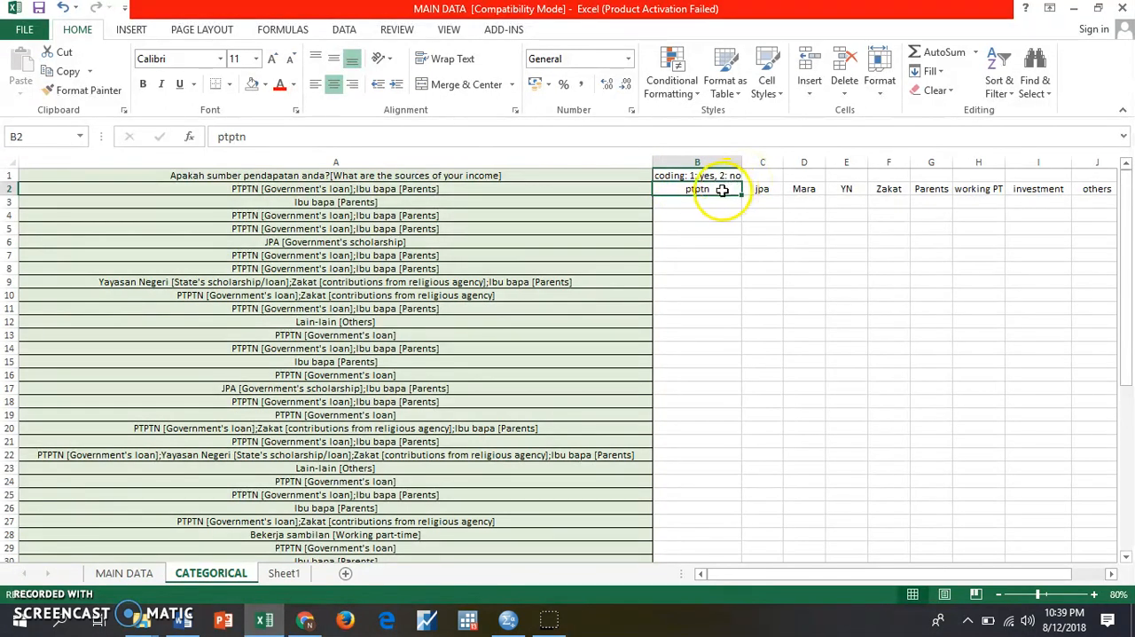
- Move the income-source headings from B2:K2 up to row 1 starting at B1, replacing the coding note
{"action": "left_click_drag", "start_coordinate": [679, 189], "coordinate": [493, 194]}
{"action": "left_click", "coordinate": [64, 71]}
{"action": "left_click", "coordinate": [30, 174]}
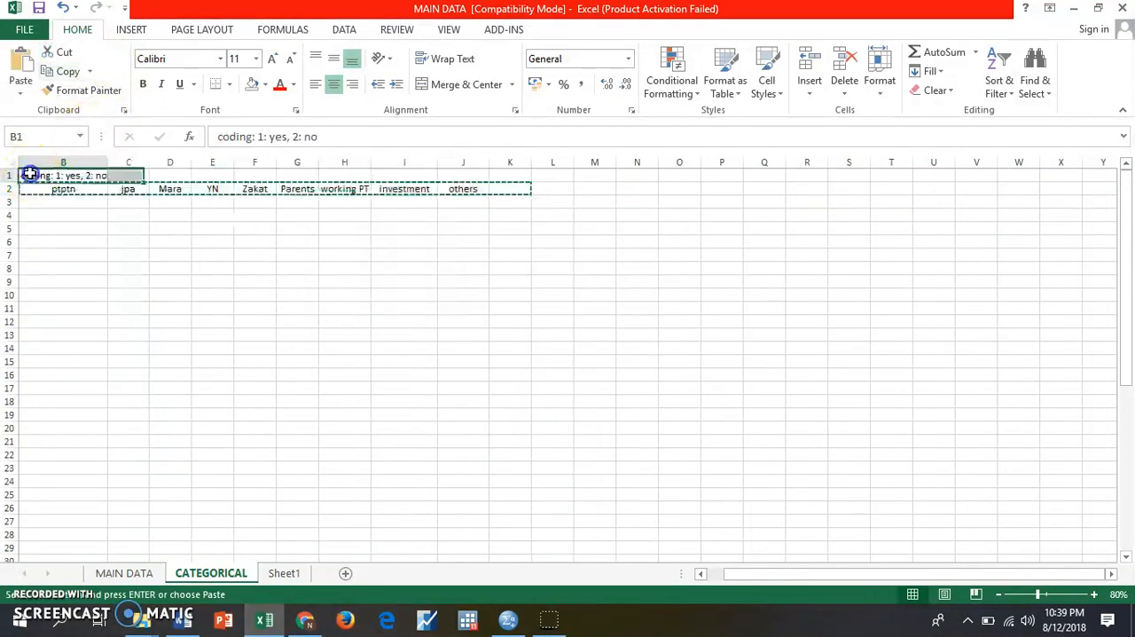
{"action": "left_click", "coordinate": [20, 62]}
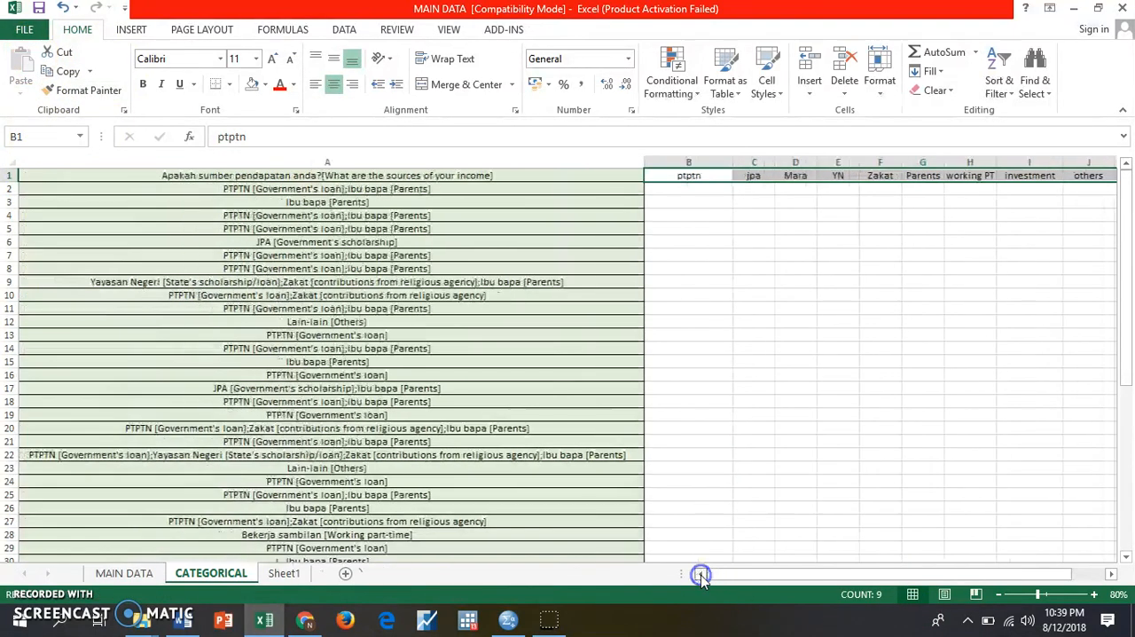
{"action": "left_click", "coordinate": [700, 574]}
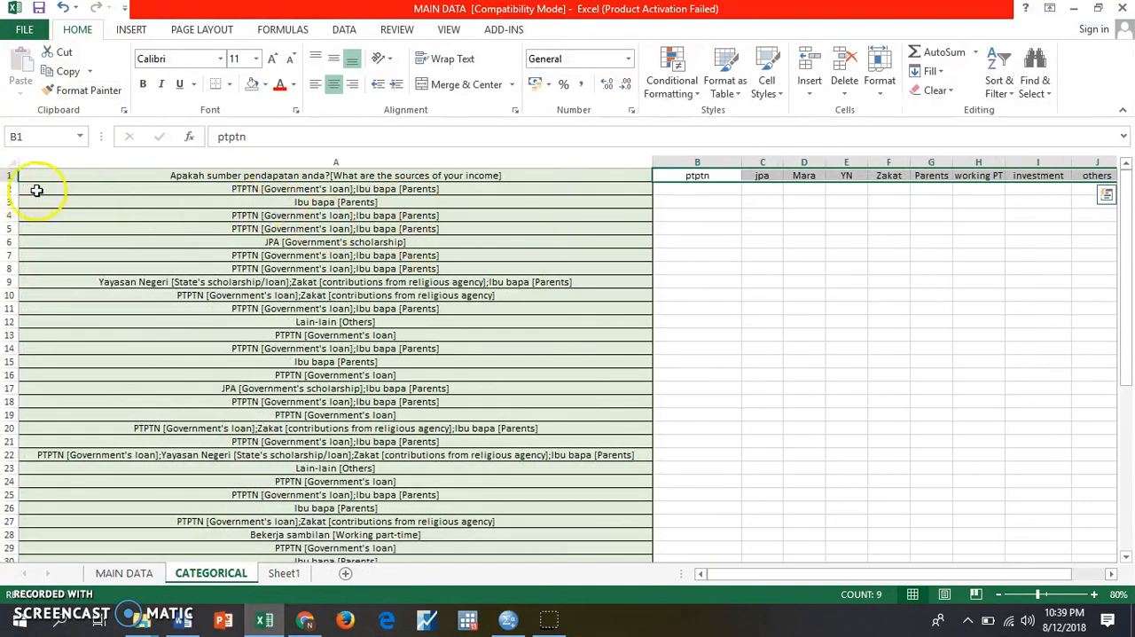
- Code the first respondent's income sources in B2:J2, entering 1 for ptptn and Parents and 2 for every other source
{"action": "left_click", "coordinate": [720, 193]}
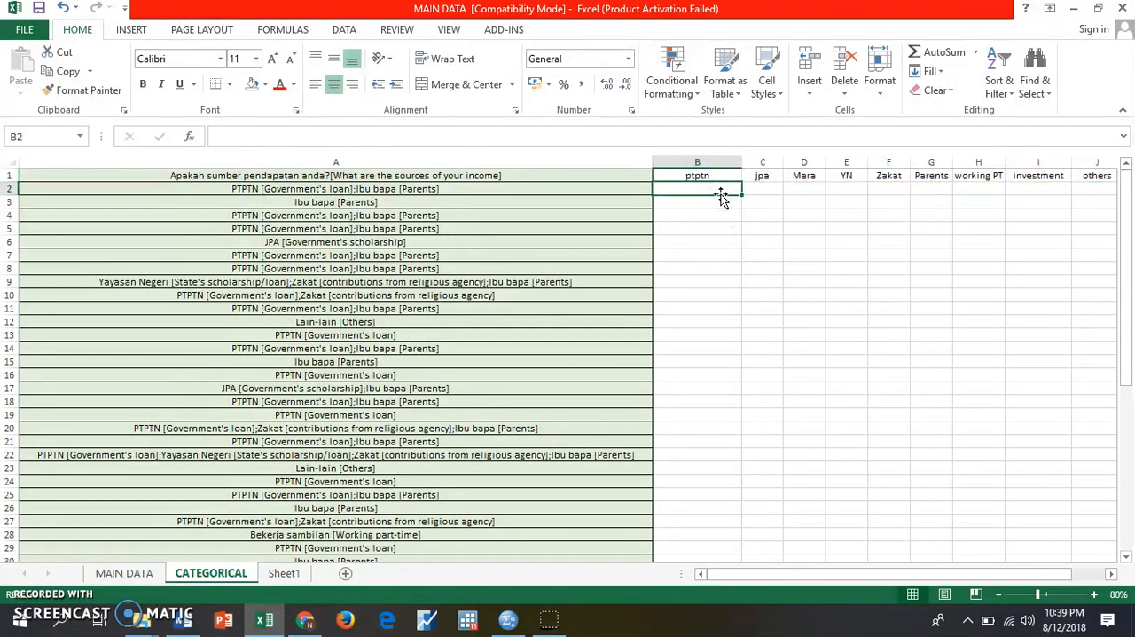
{"action": "type", "text": "1"}
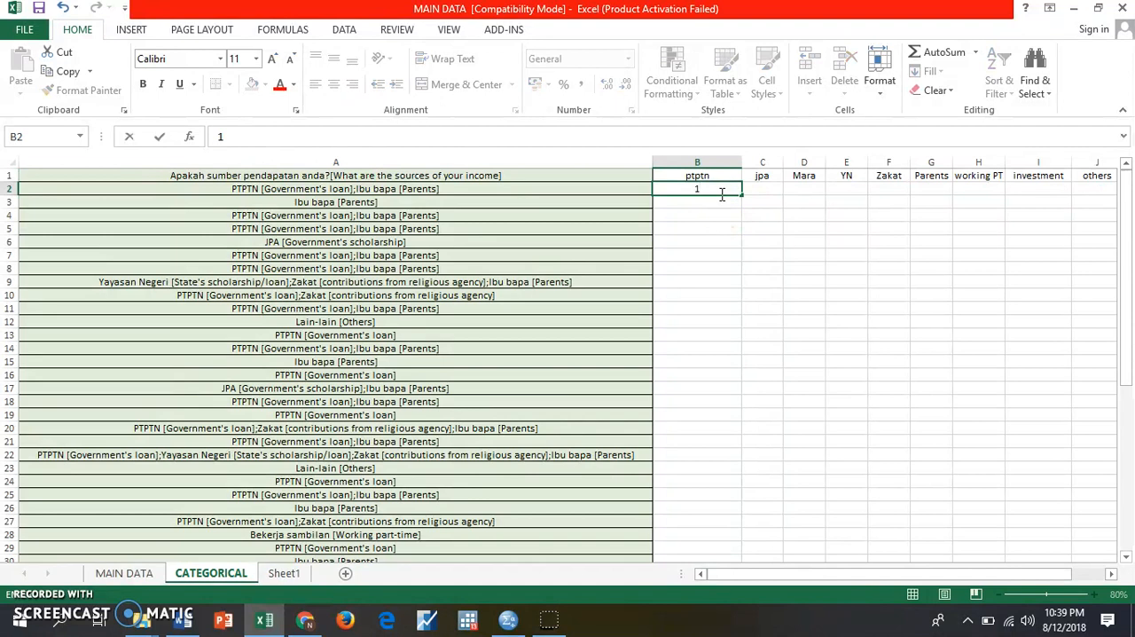
{"action": "key", "text": "Tab"}
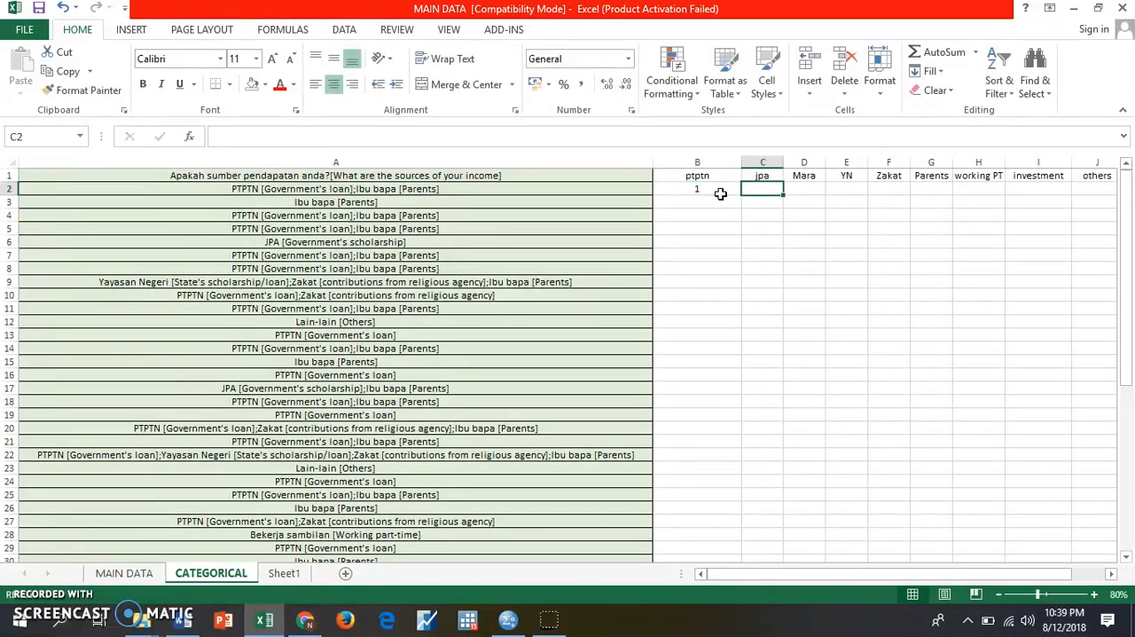
{"action": "type", "text": "2"}
{"action": "key", "text": "Tab"}
{"action": "type", "text": "2"}
{"action": "key", "text": "Tab"}
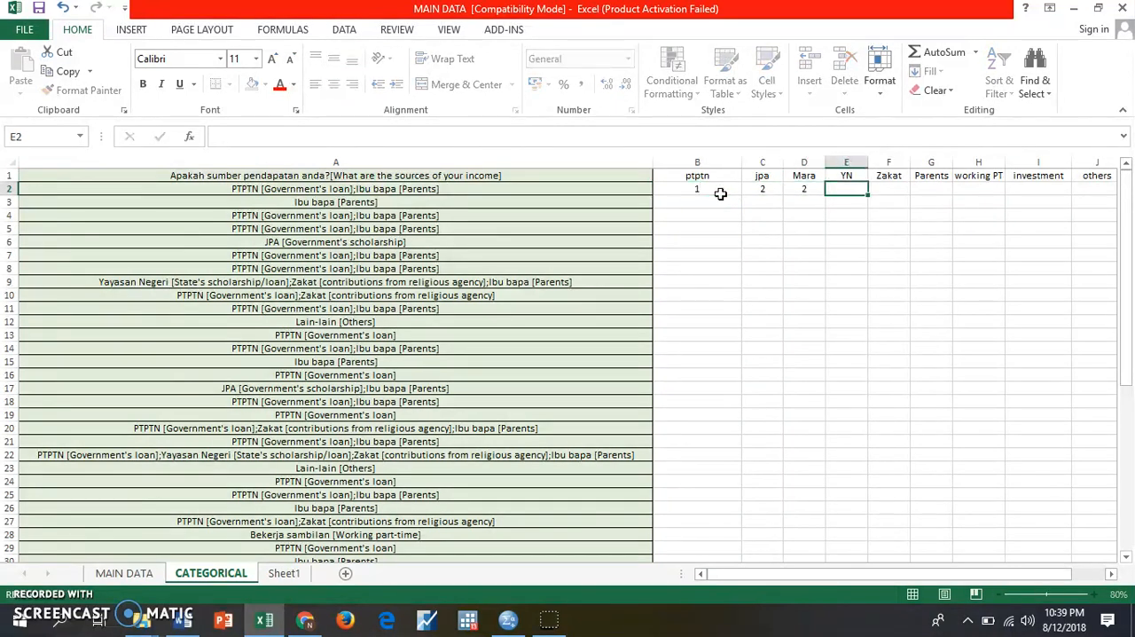
{"action": "type", "text": "2"}
{"action": "key", "text": "Tab"}
{"action": "type", "text": "2"}
{"action": "key", "text": "Tab"}
{"action": "type", "text": "1"}
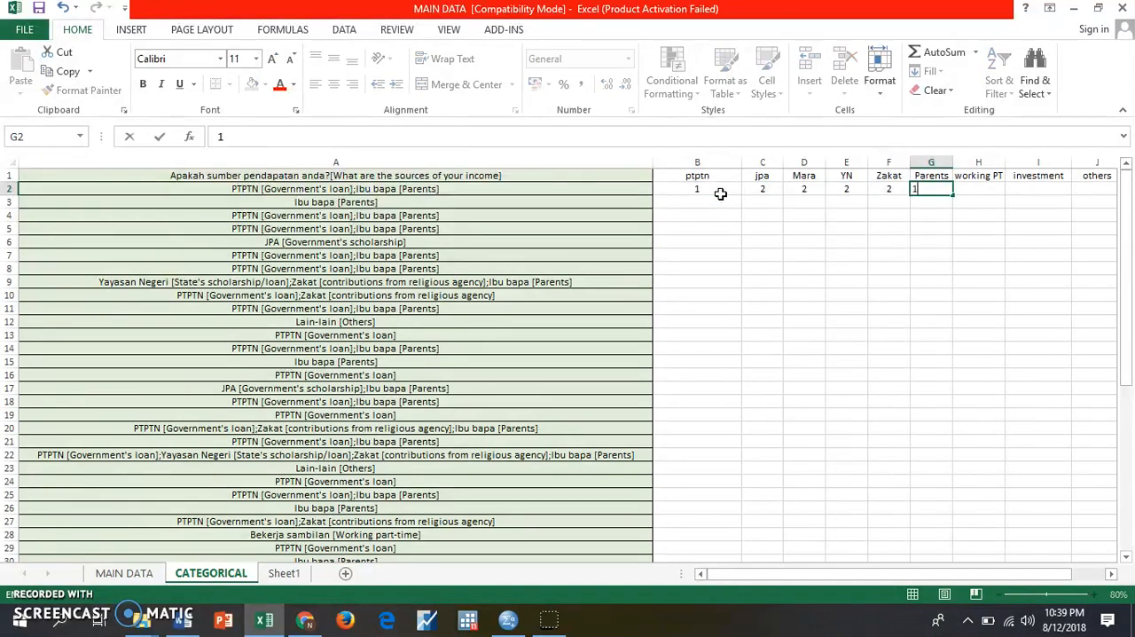
{"action": "key", "text": "Tab"}
{"action": "type", "text": "2"}
{"action": "key", "text": "Tab"}
{"action": "type", "text": "2"}
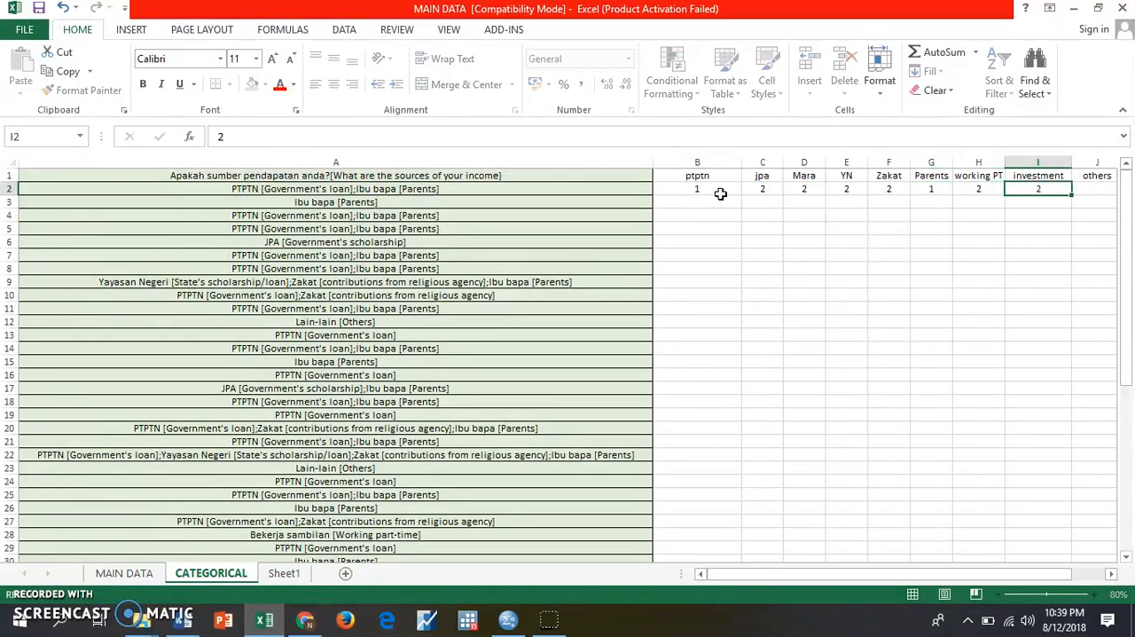
{"action": "key", "text": "Tab"}
{"action": "type", "text": "2"}
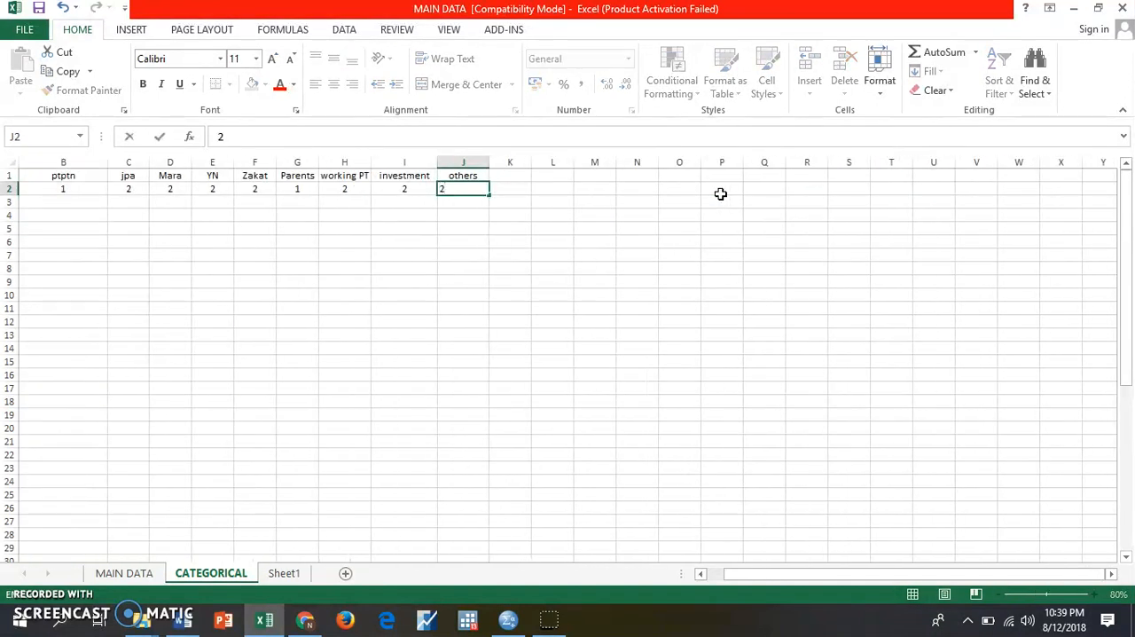
- Enter 2 for ptptn in B3 and copy it across the remaining source columns C3:J3
{"action": "left_click", "coordinate": [701, 574]}
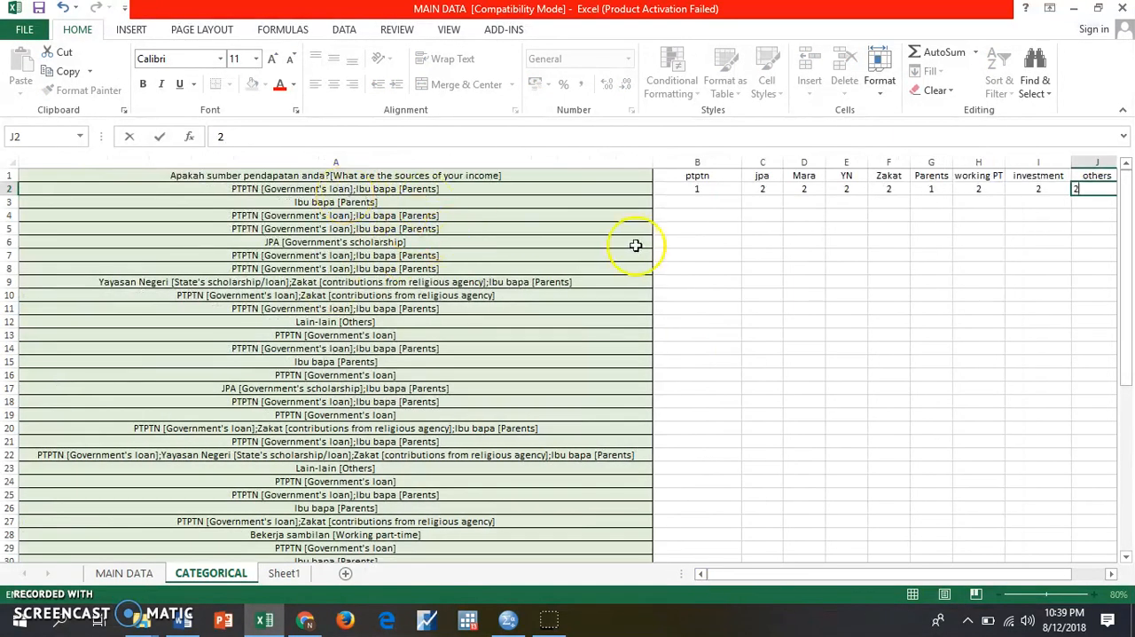
{"action": "left_click", "coordinate": [698, 202]}
{"action": "type", "text": "2"}
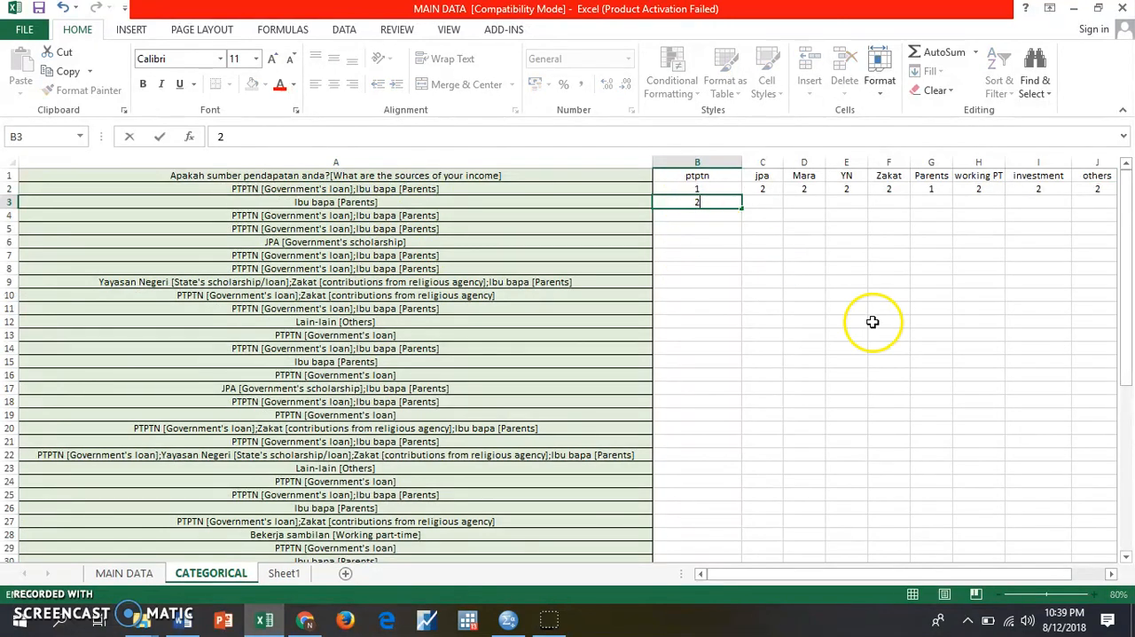
{"action": "left_click", "coordinate": [872, 322]}
{"action": "left_click", "coordinate": [725, 207]}
{"action": "left_click", "coordinate": [65, 71]}
{"action": "left_click", "coordinate": [749, 202]}
{"action": "left_click_drag", "start_coordinate": [750, 202], "coordinate": [1092, 210]}
{"action": "left_click", "coordinate": [1096, 213]}
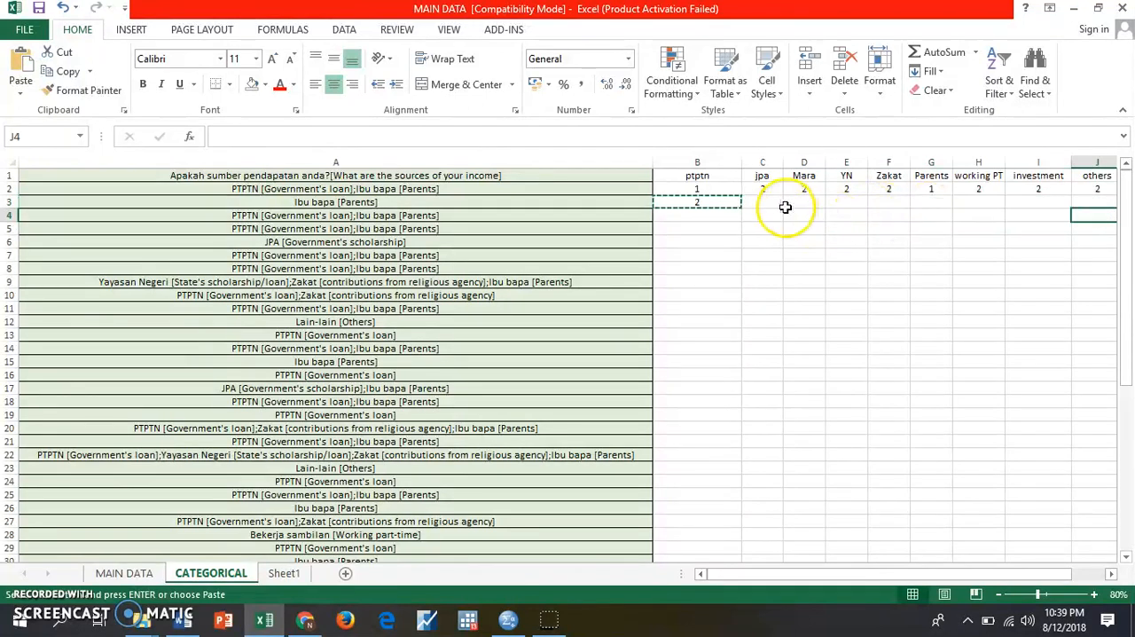
{"action": "left_click_drag", "start_coordinate": [763, 200], "coordinate": [1103, 202]}
{"action": "key", "text": "Return"}
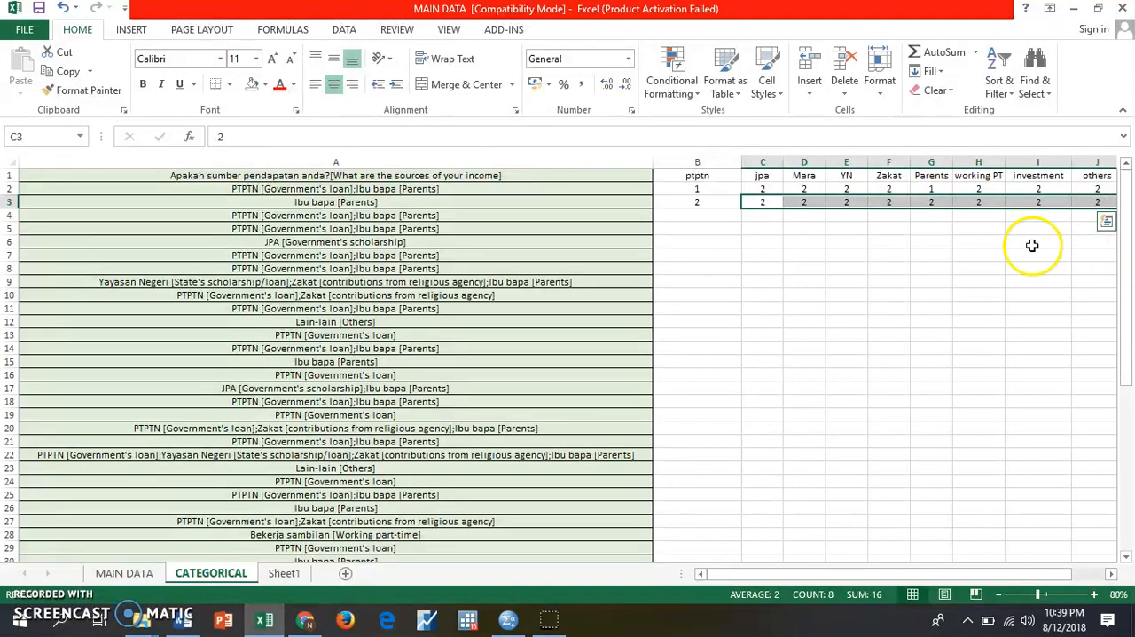
- Change the second respondent's Parents code in G3 to 1
{"action": "left_click", "coordinate": [939, 201]}
{"action": "type", "text": "1"}
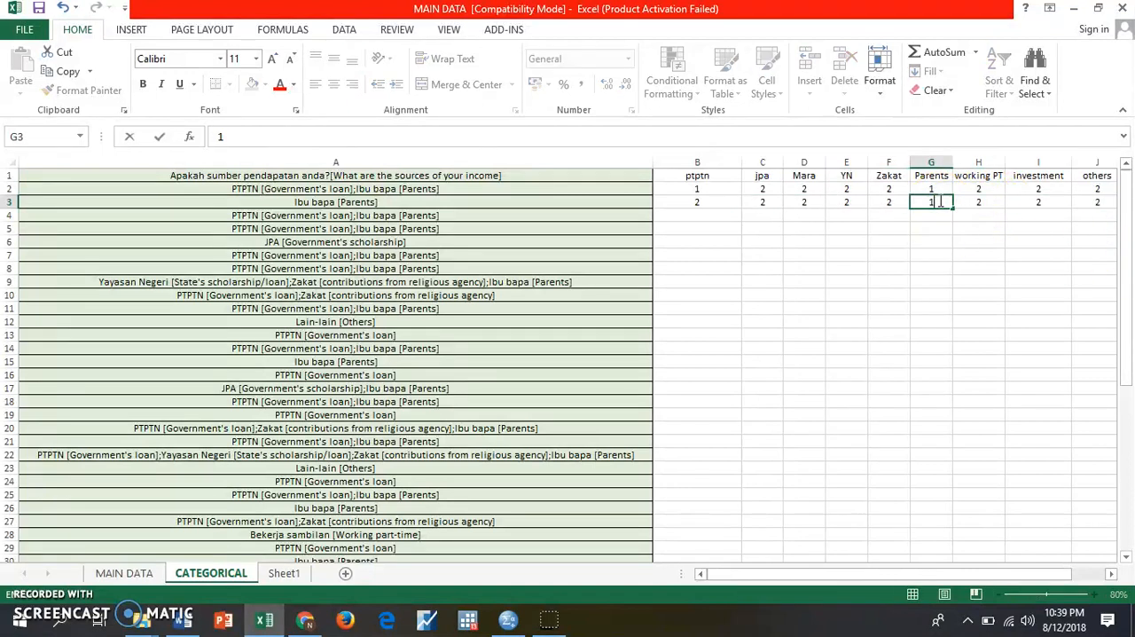
{"action": "left_click", "coordinate": [978, 281]}
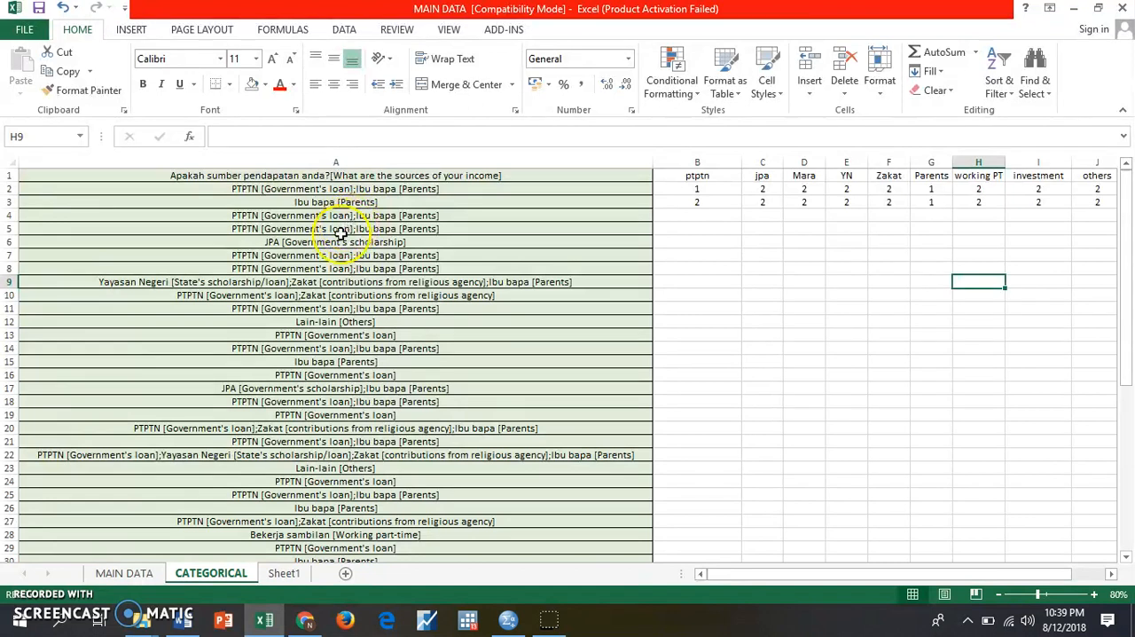
- Review the full set of 1/2 income-source codes across all columns on Sheet1
{"action": "left_click", "coordinate": [283, 574]}
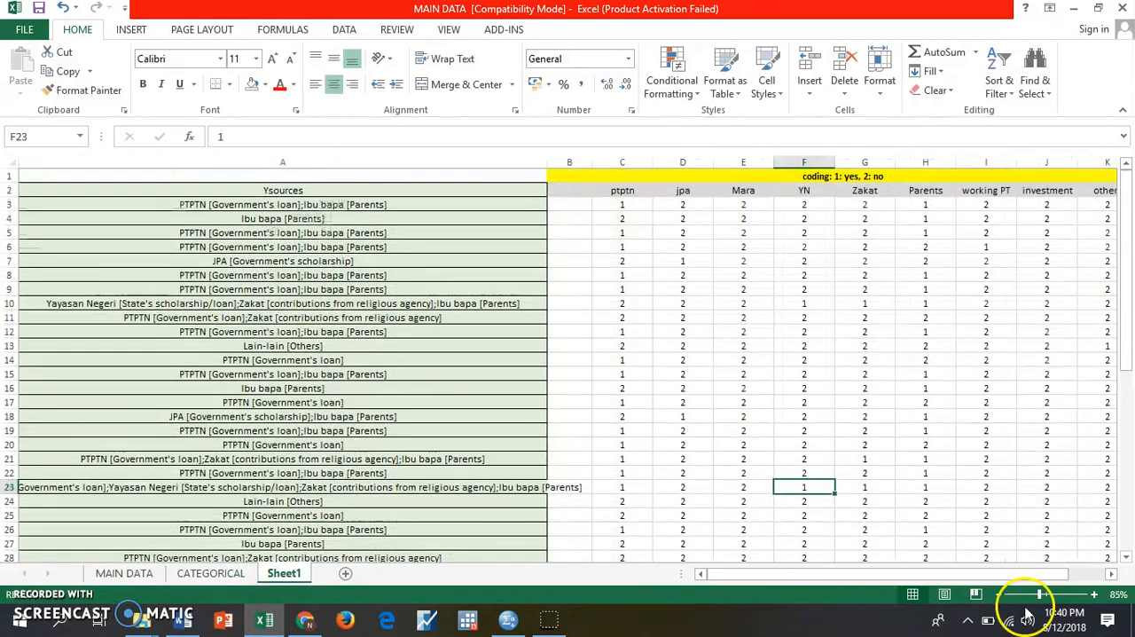
{"action": "left_click", "coordinate": [1111, 574]}
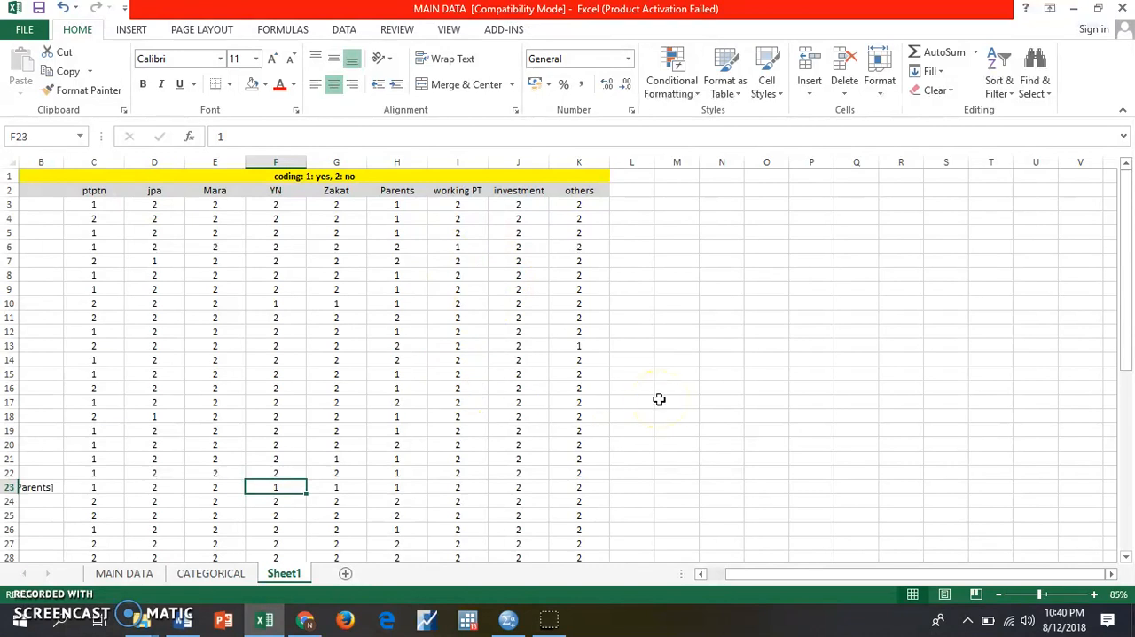
{"action": "left_click", "coordinate": [700, 574]}
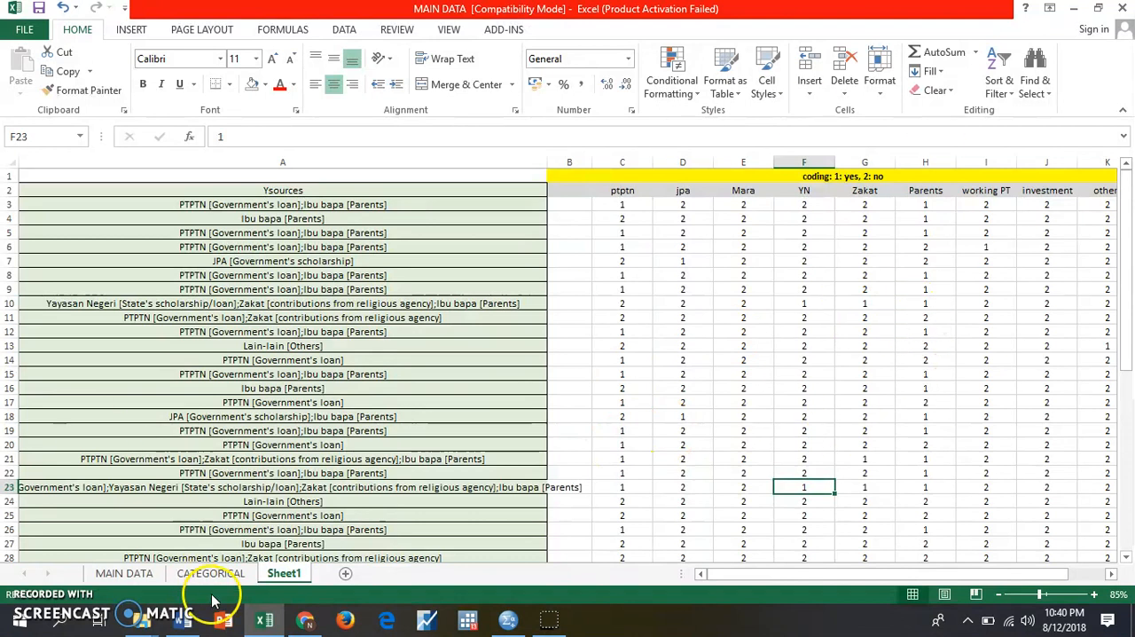
- Switch to the SPSS Data Editor and resize it to sit beside question 20 of the Word questionnaire, with Excel minimized
{"action": "left_click", "coordinate": [510, 623]}
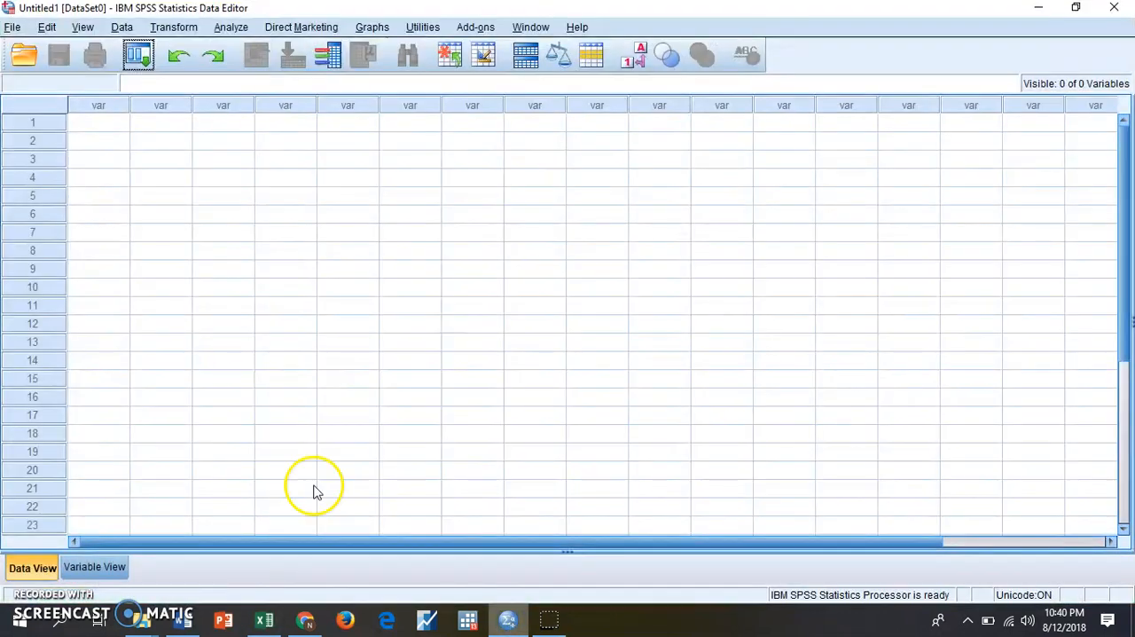
{"action": "left_click", "coordinate": [1076, 7]}
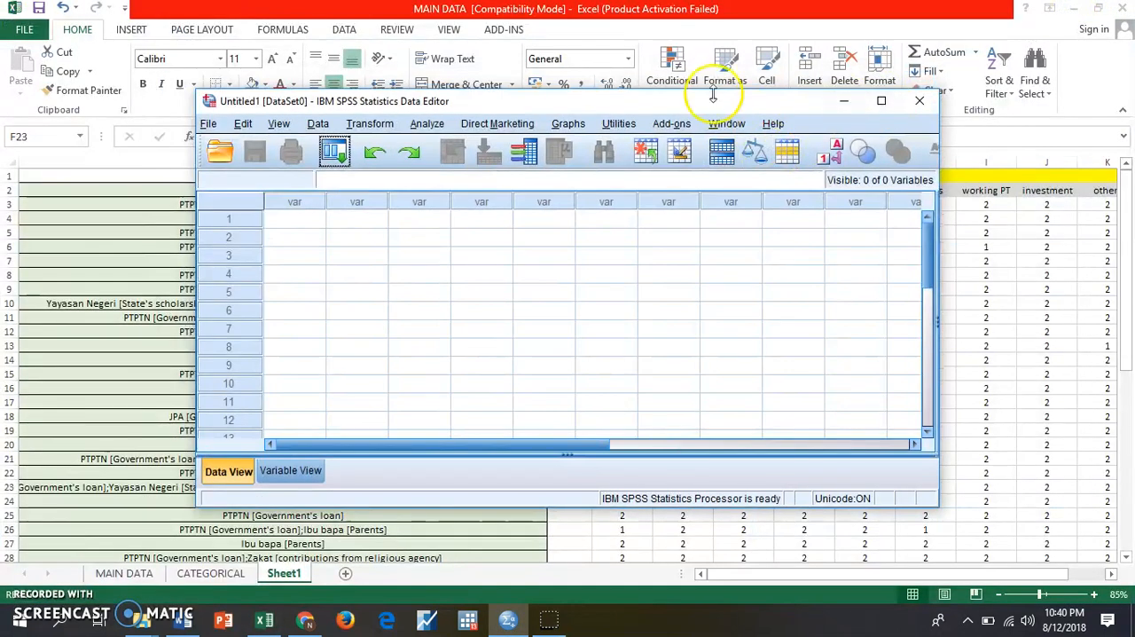
{"action": "left_click_drag", "start_coordinate": [711, 102], "coordinate": [510, 13]}
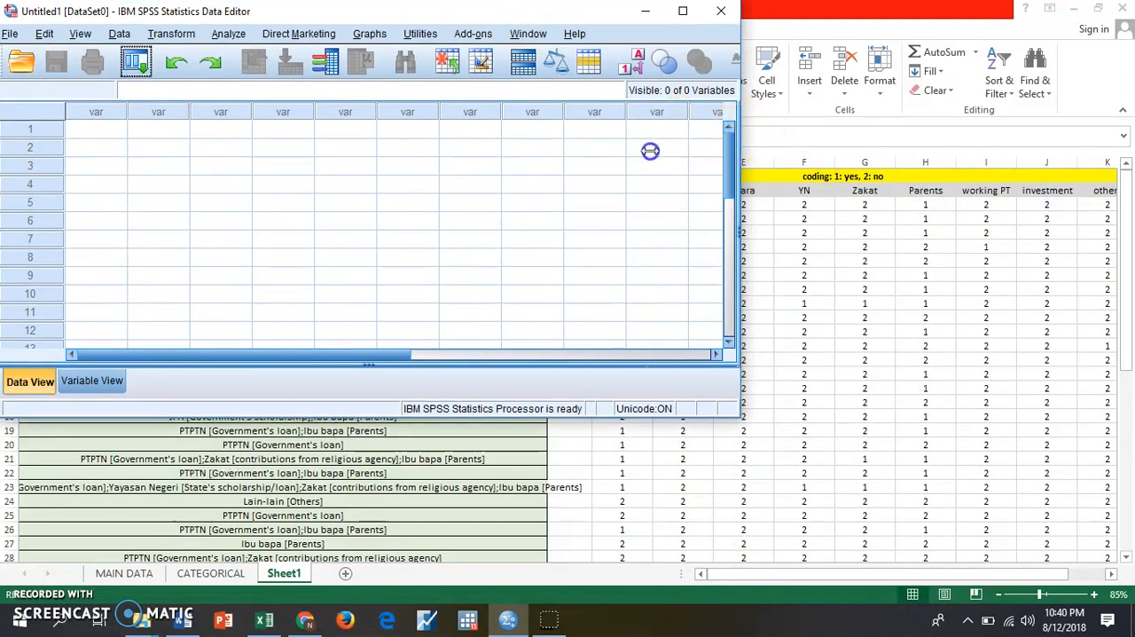
{"action": "left_click_drag", "start_coordinate": [225, 417], "coordinate": [217, 608]}
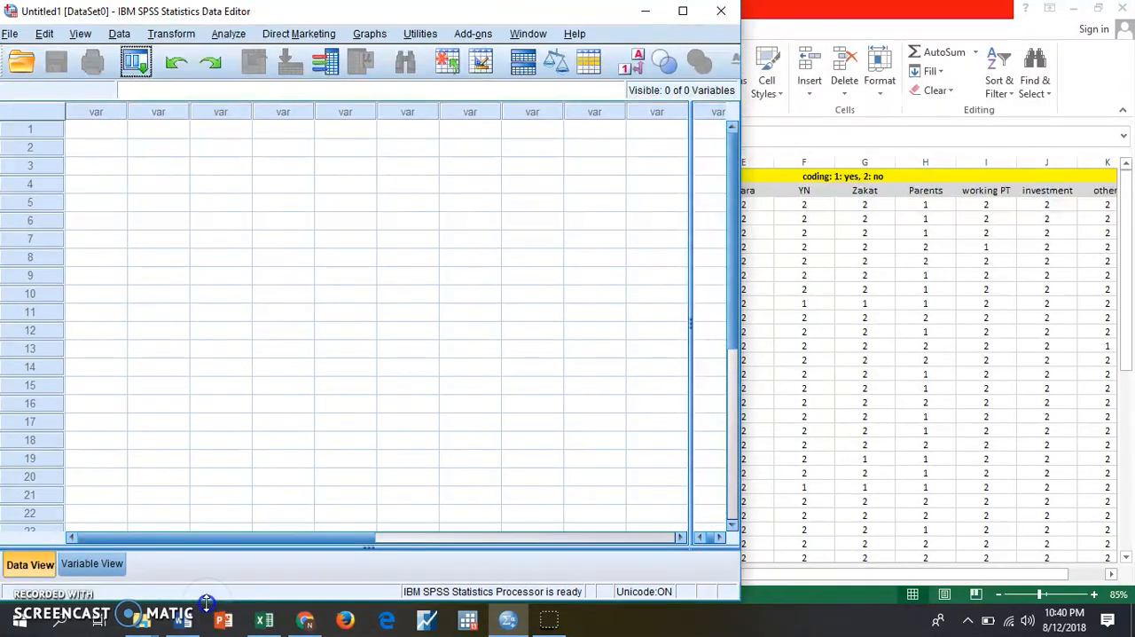
{"action": "left_click", "coordinate": [1073, 8]}
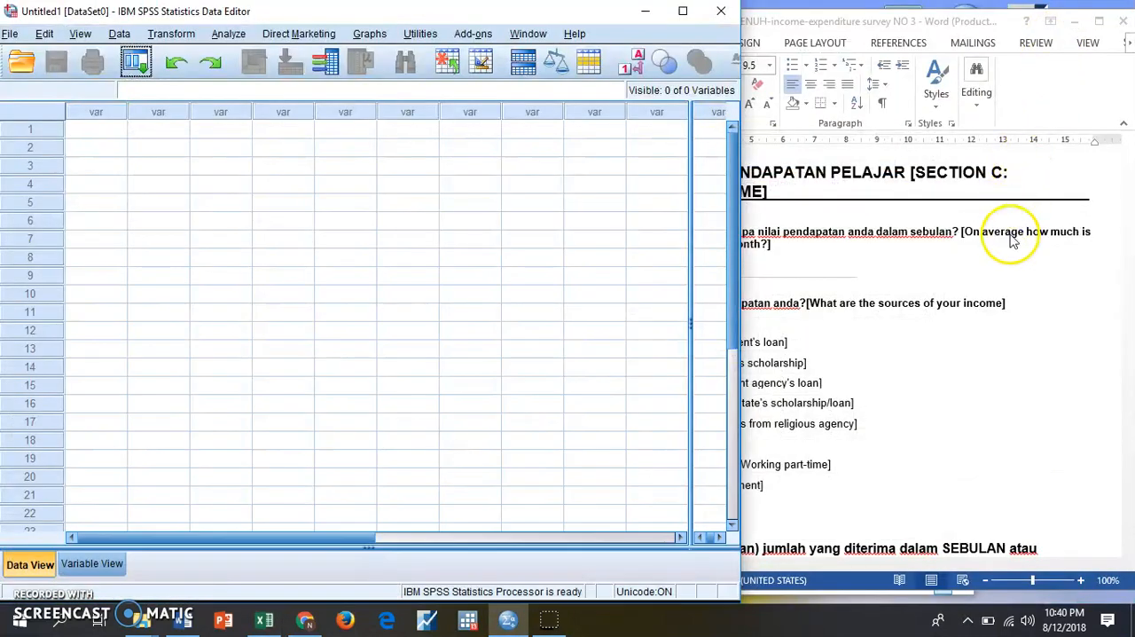
{"action": "left_click_drag", "start_coordinate": [736, 32], "coordinate": [561, 49]}
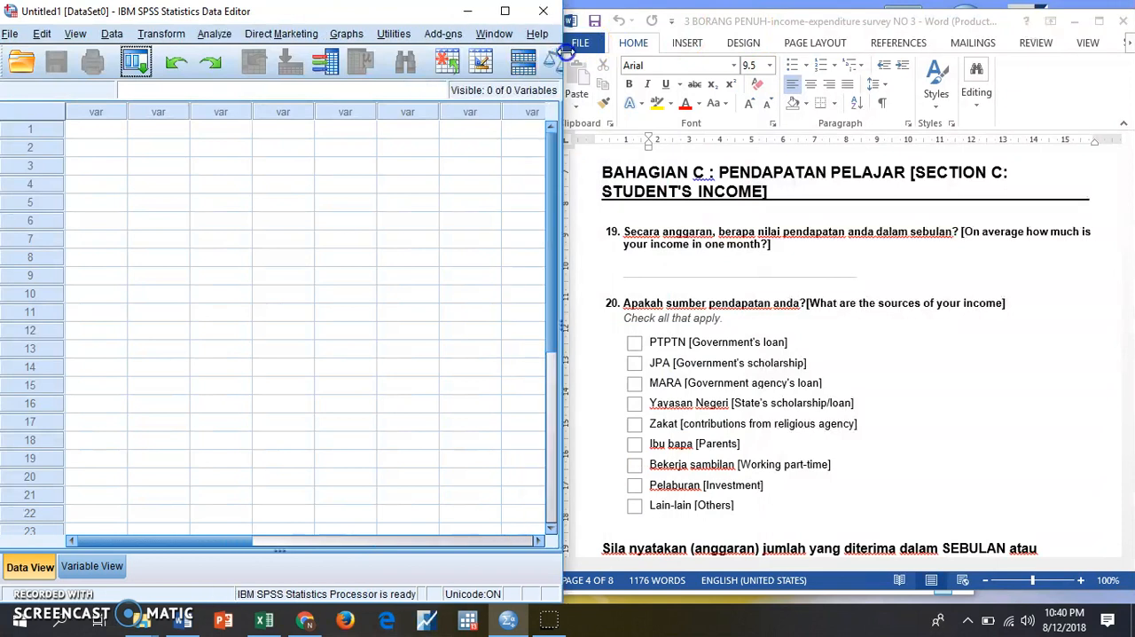
{"action": "left_click", "coordinate": [103, 133]}
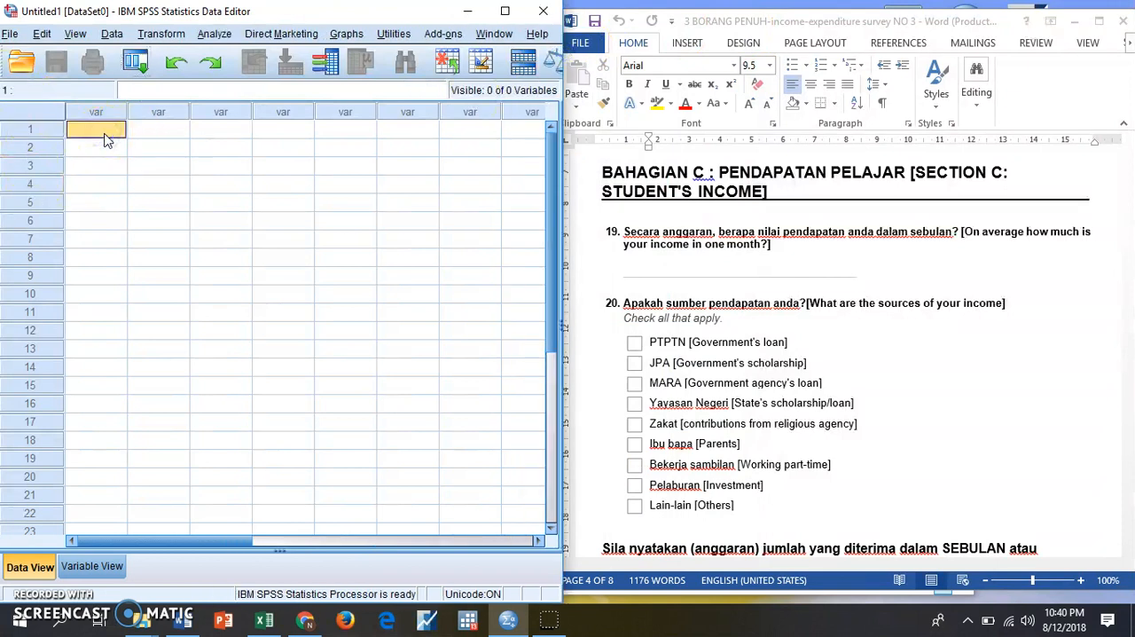
{"action": "type", "text": "ptptn"}
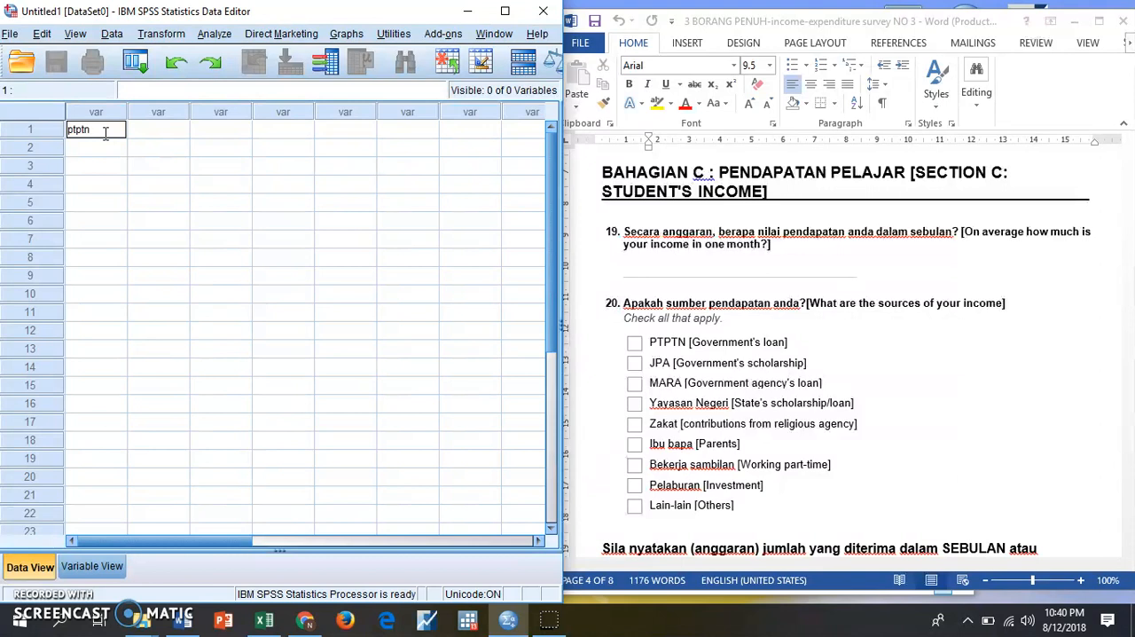
{"action": "key", "text": "Return"}
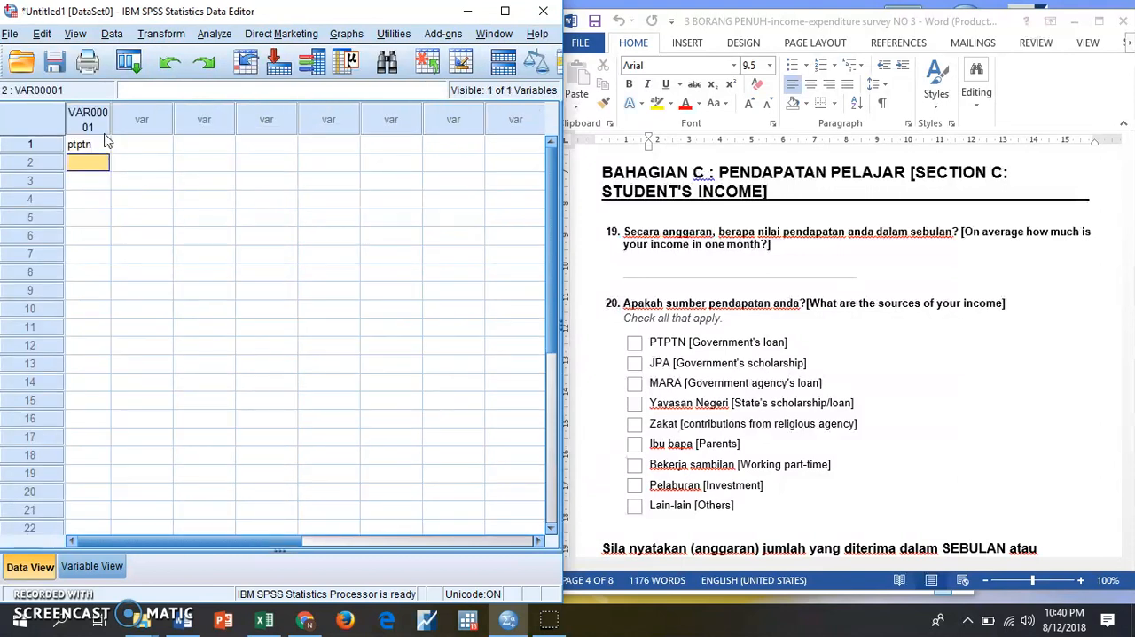
{"action": "left_click", "coordinate": [99, 144]}
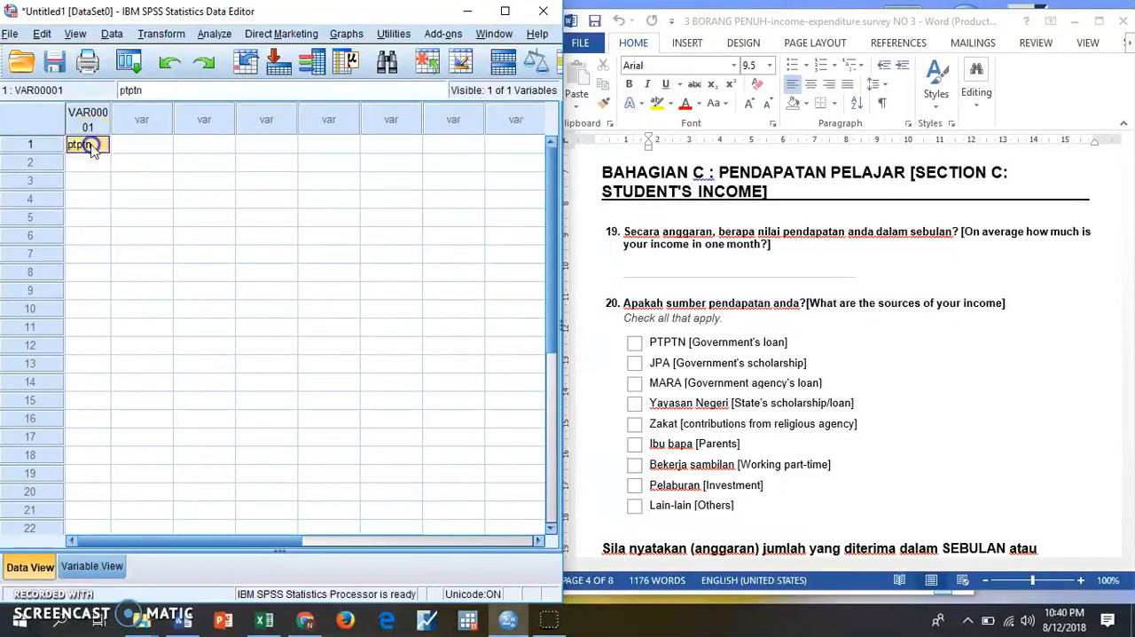
{"action": "left_click", "coordinate": [153, 148]}
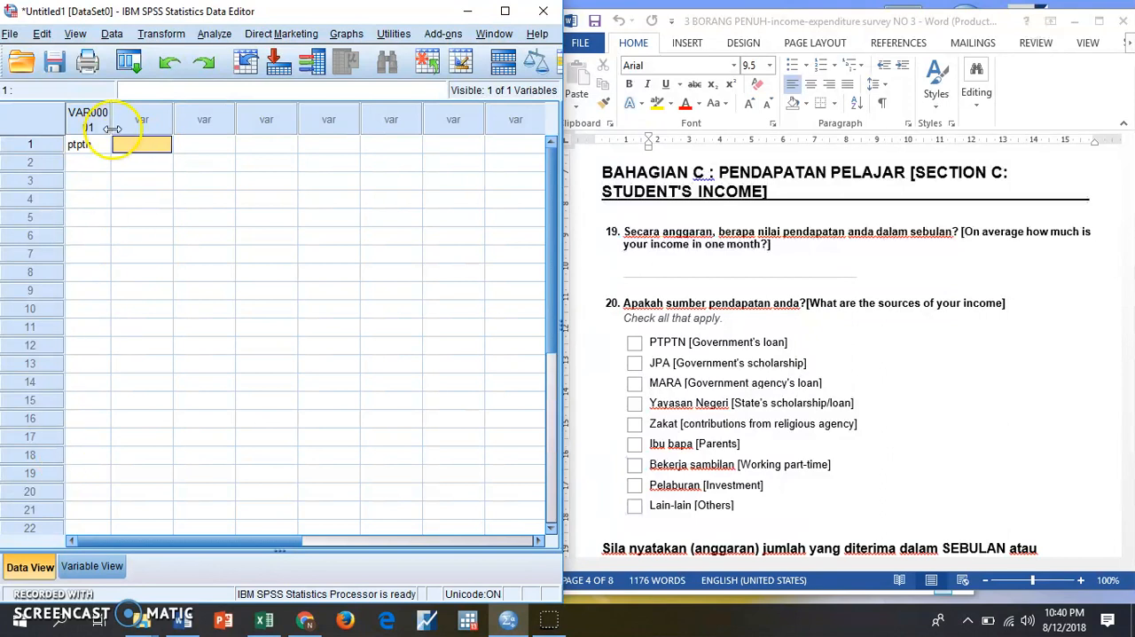
{"action": "left_click", "coordinate": [83, 146]}
{"action": "key", "text": "BackSpace"}
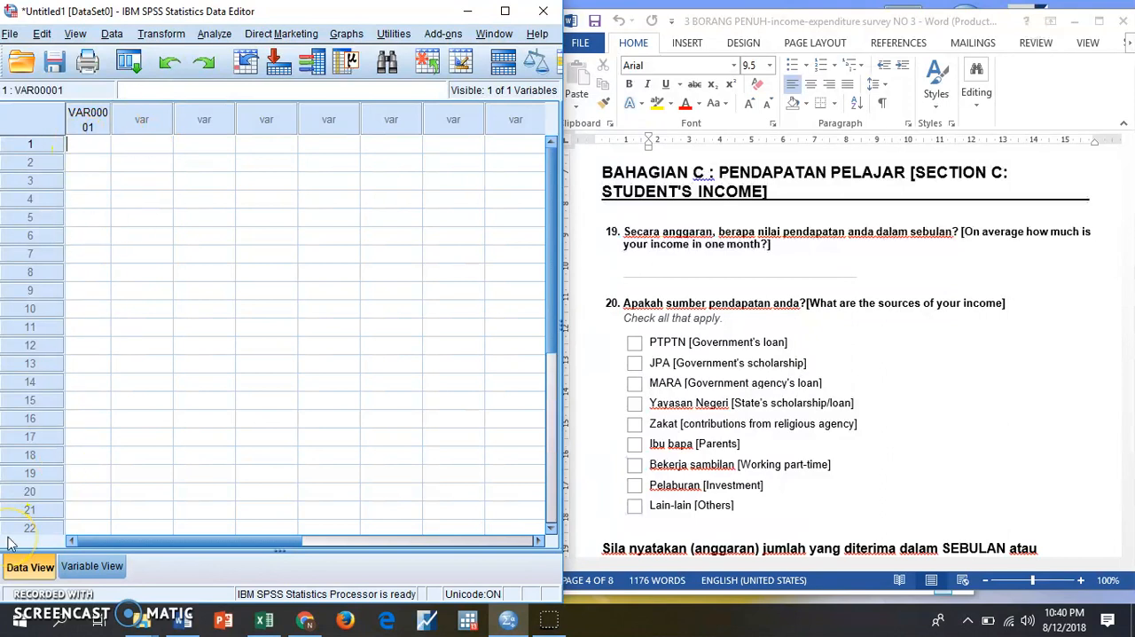
- Rename the first variable as ptptn in Variable View
{"action": "left_click", "coordinate": [98, 566]}
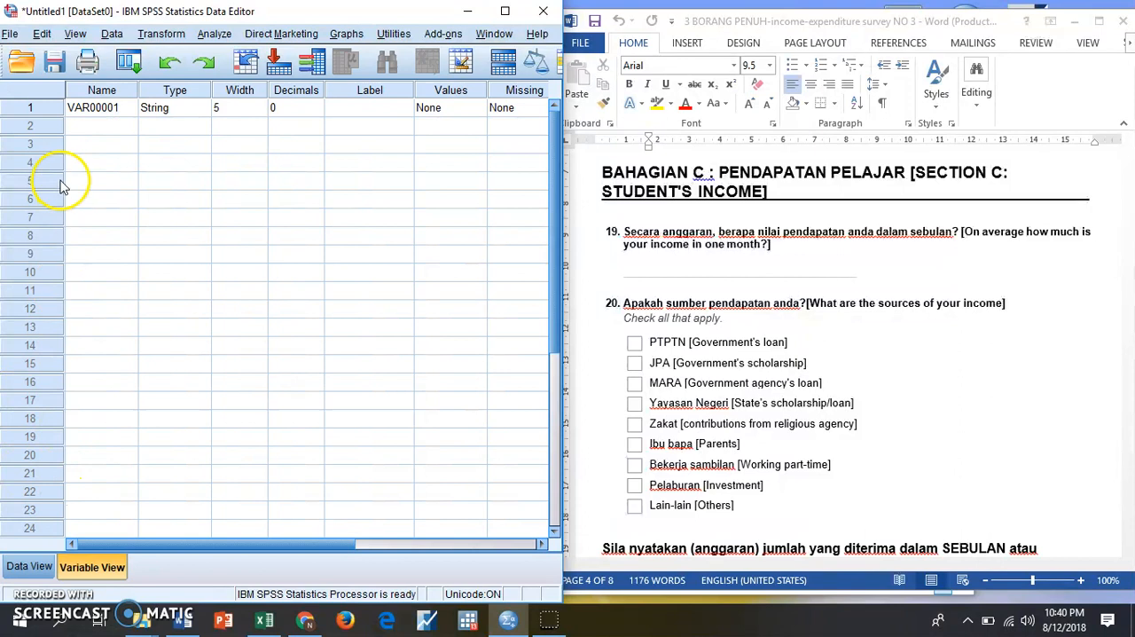
{"action": "left_click", "coordinate": [121, 113]}
{"action": "type", "text": "ptptn"}
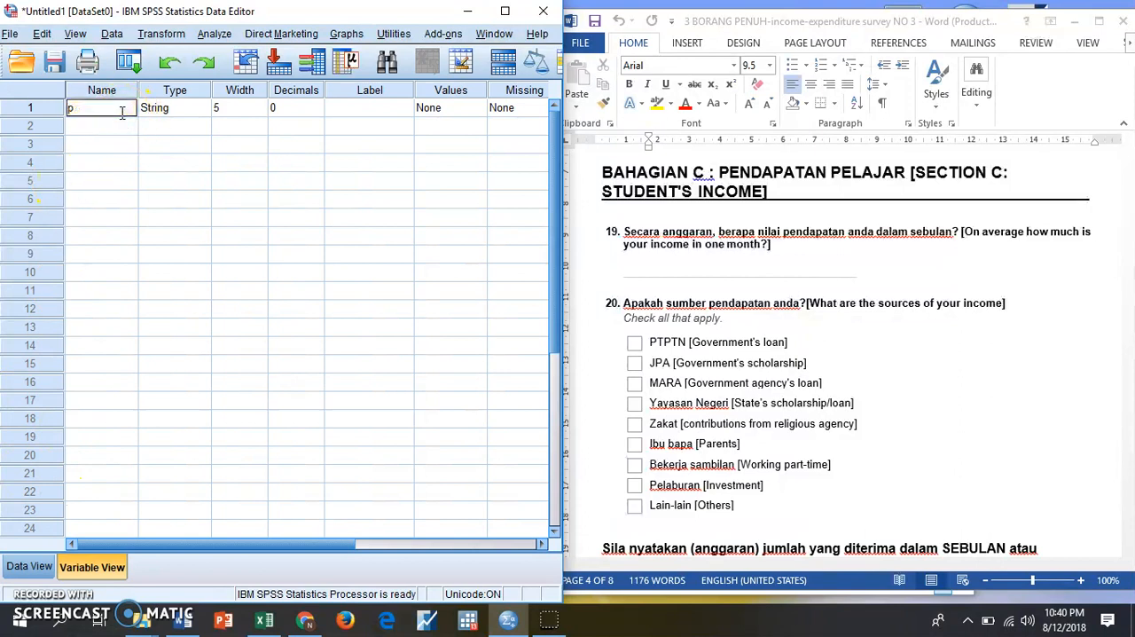
- Change the ptptn variable's type to Numeric
{"action": "left_click", "coordinate": [189, 111]}
{"action": "left_click", "coordinate": [203, 108]}
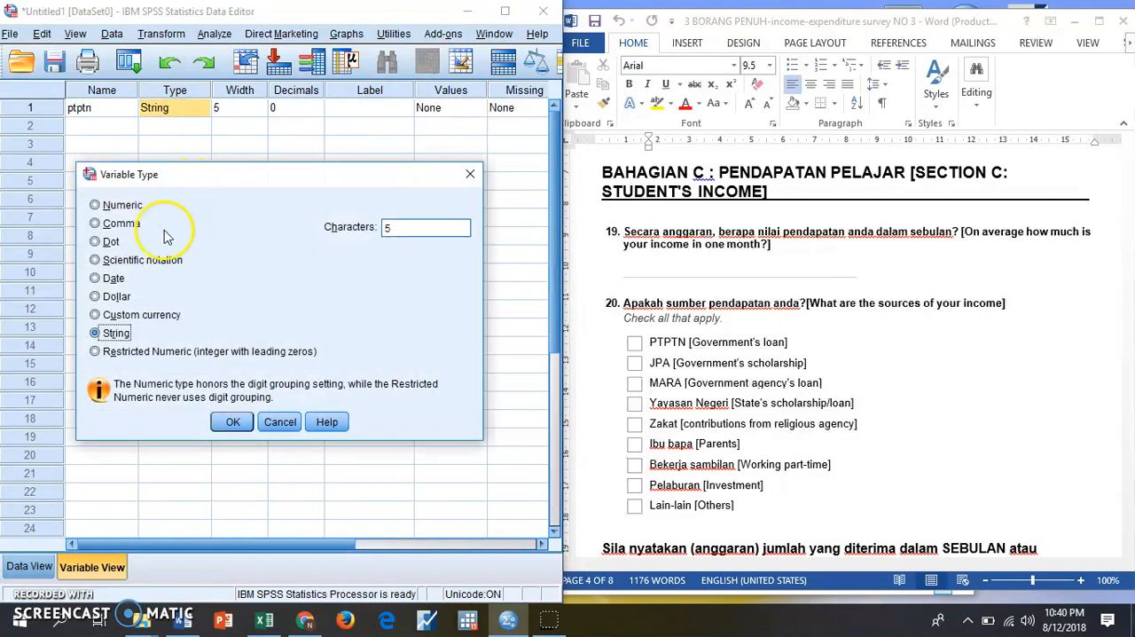
{"action": "left_click", "coordinate": [123, 205]}
{"action": "left_click", "coordinate": [236, 107]}
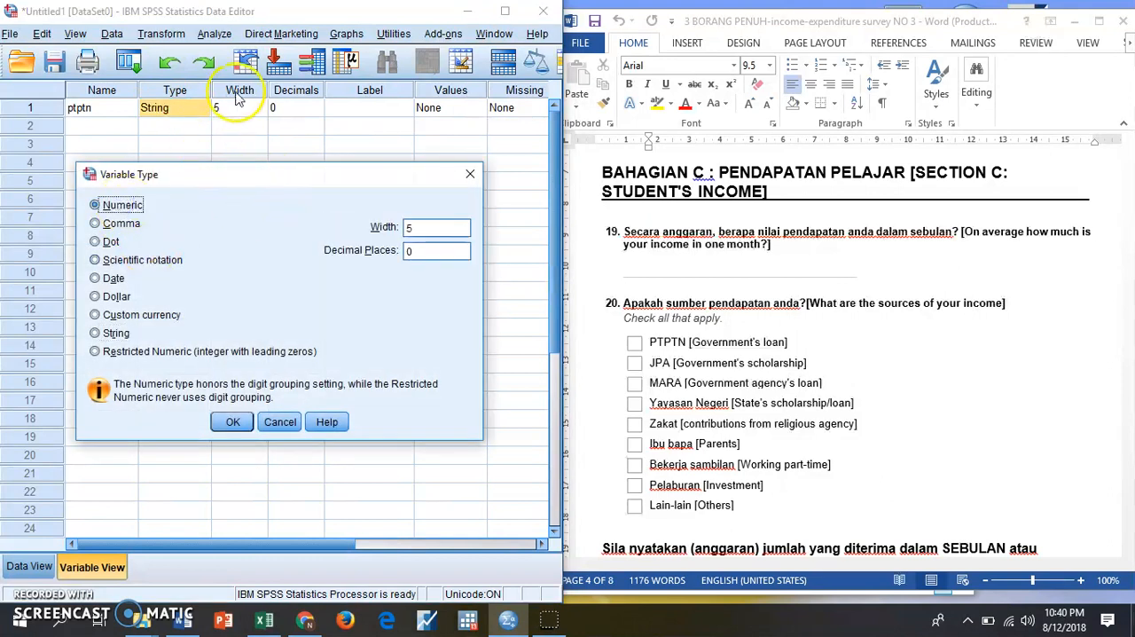
{"action": "left_click", "coordinate": [232, 421]}
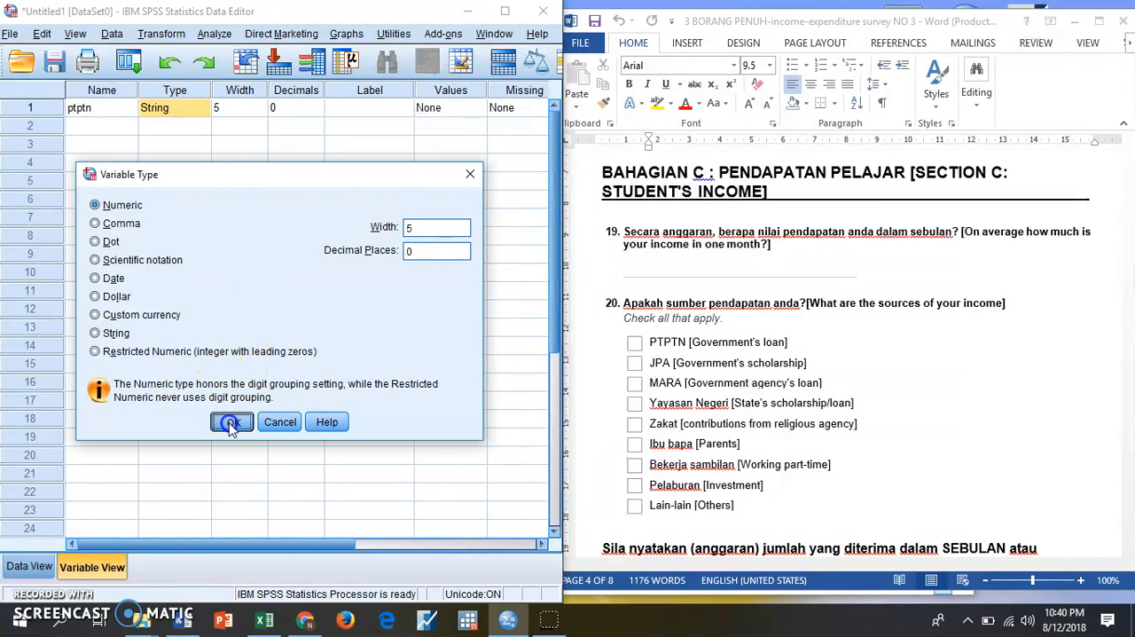
- Set the ptptn variable's width to 8 and its decimals to 0
{"action": "left_click", "coordinate": [239, 106]}
{"action": "left_click", "coordinate": [262, 104]}
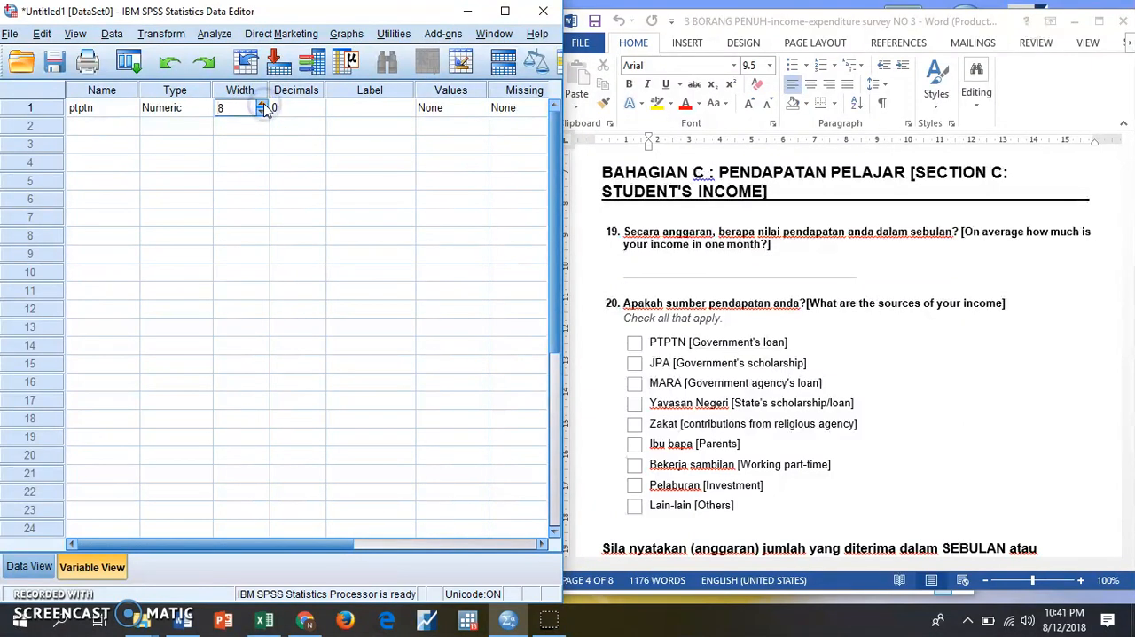
{"action": "left_click", "coordinate": [318, 108]}
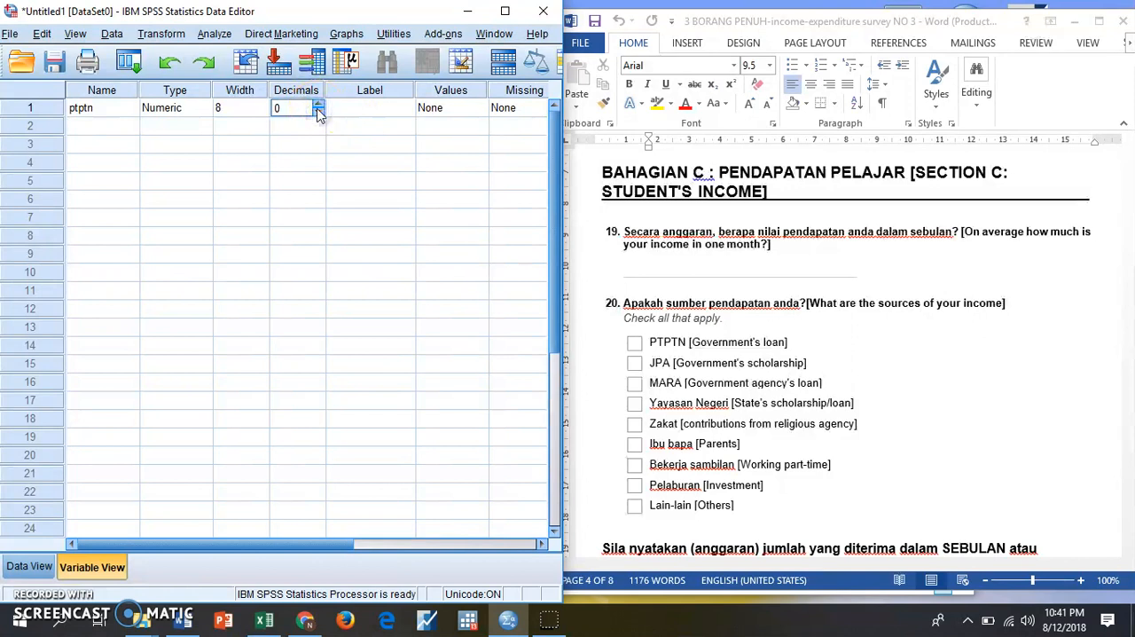
- Set the ptptn variable's label to ptptn and add the value label 1 = Yes to it
{"action": "left_click", "coordinate": [358, 116]}
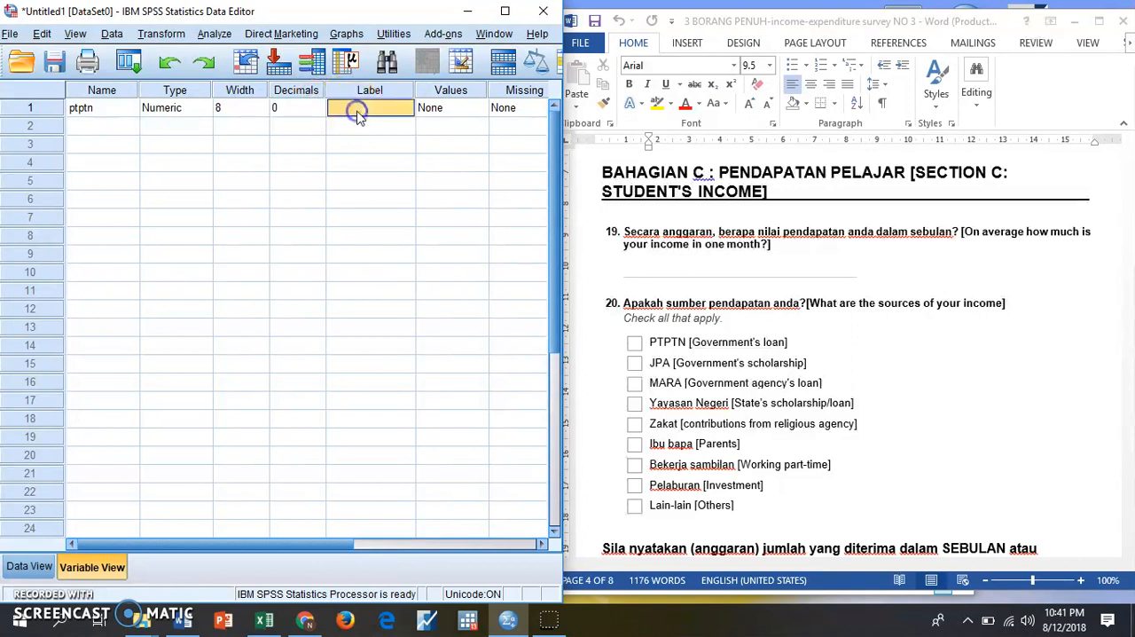
{"action": "type", "text": "ptptn"}
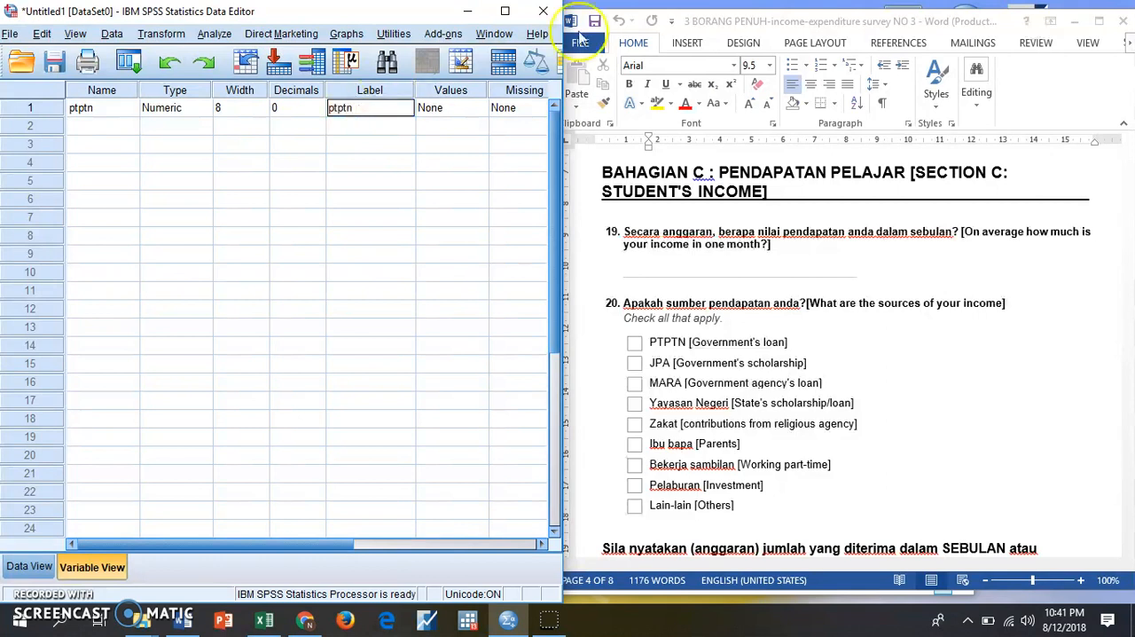
{"action": "left_click", "coordinate": [452, 107]}
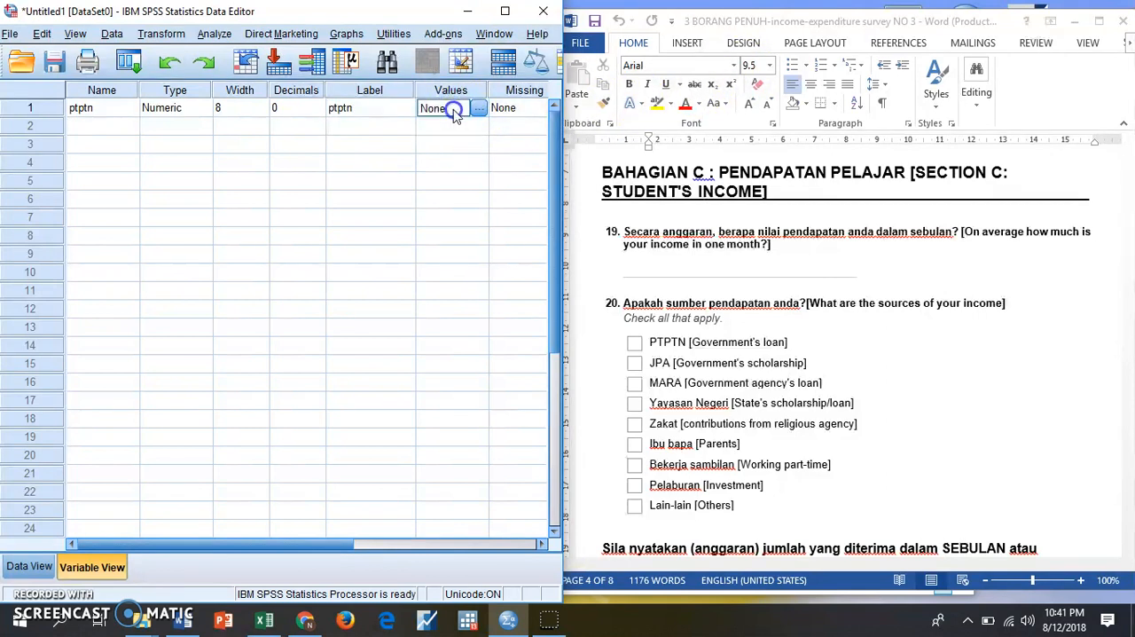
{"action": "left_click", "coordinate": [480, 108]}
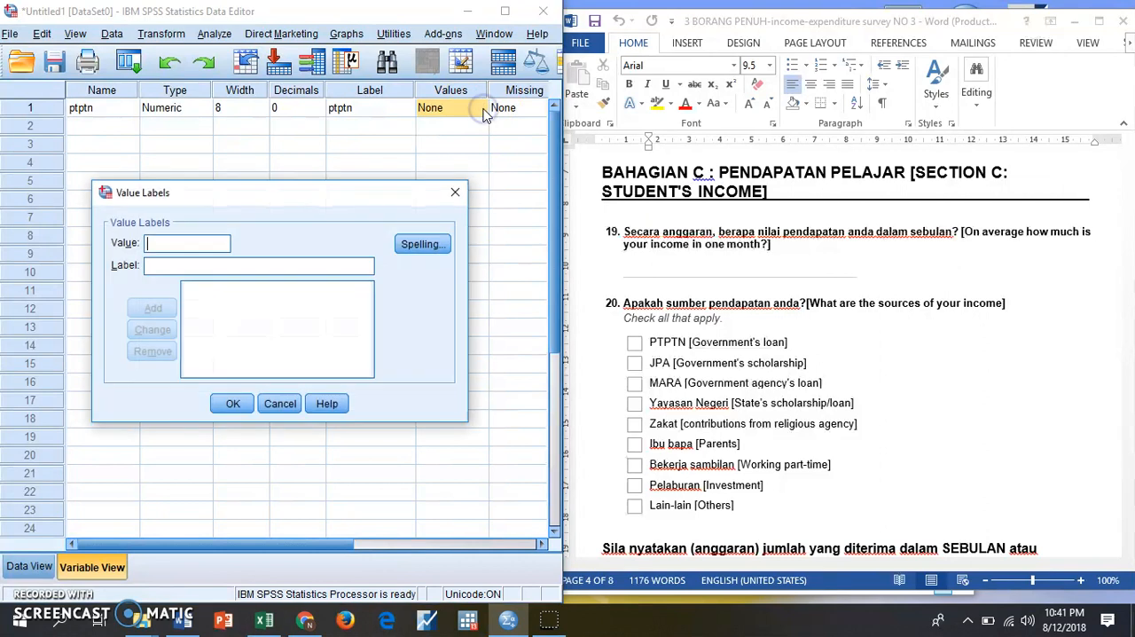
{"action": "type", "text": "1"}
{"action": "left_click", "coordinate": [306, 264]}
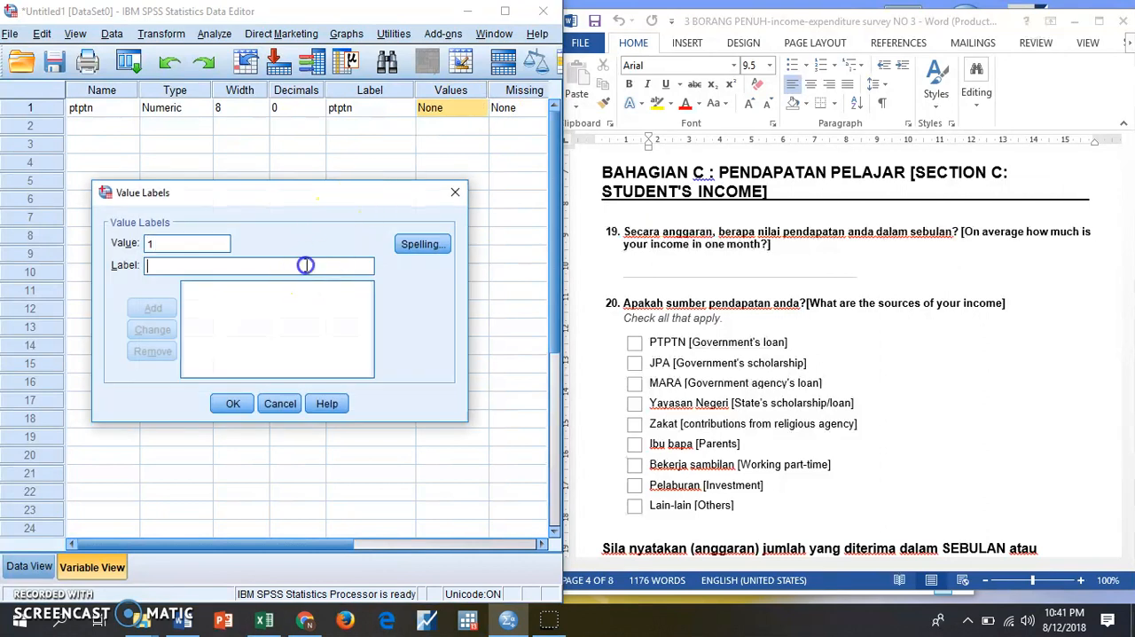
{"action": "type", "text": "Yes"}
{"action": "left_click", "coordinate": [152, 308]}
- Add the value label 2 = No to the ptptn variable and apply its value labels
{"action": "left_click", "coordinate": [156, 246]}
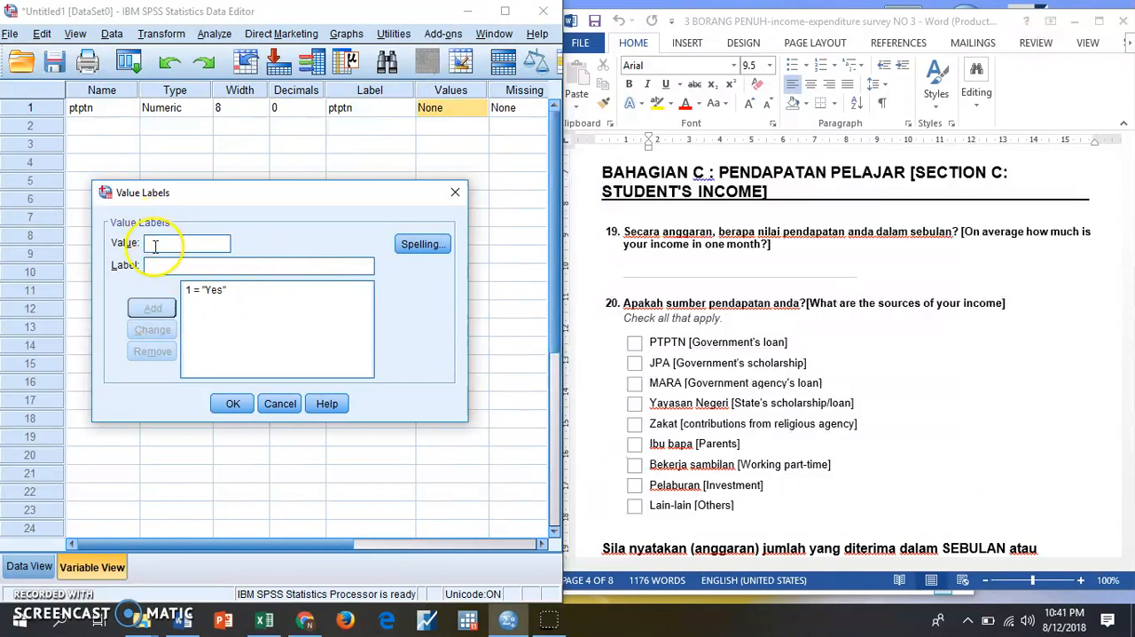
{"action": "left_click", "coordinate": [155, 264]}
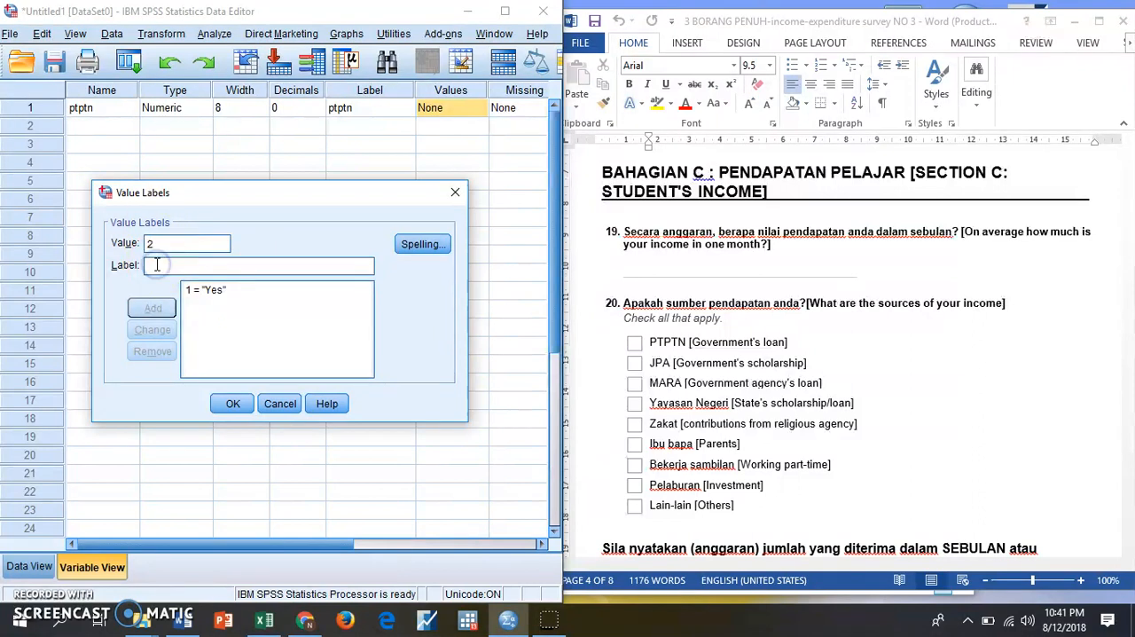
{"action": "type", "text": "no"}
{"action": "key", "text": "BackSpace"}
{"action": "key", "text": "BackSpace"}
{"action": "type", "text": "No"}
{"action": "left_click", "coordinate": [152, 310]}
{"action": "left_click", "coordinate": [234, 406]}
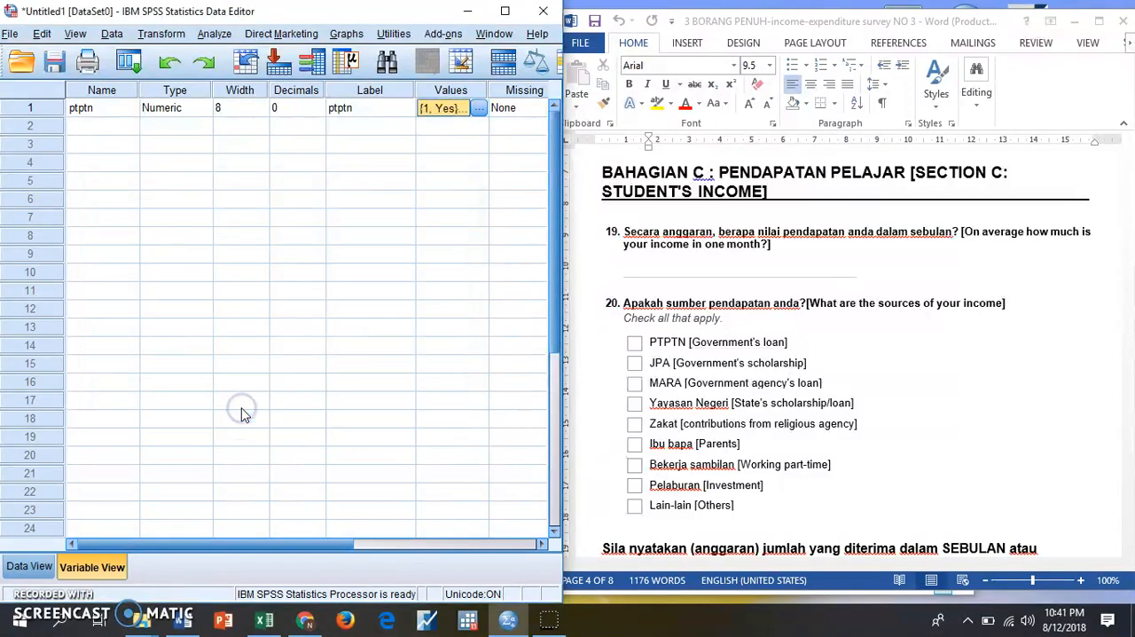
- Add three variables named jpa, mara and YN in the rows below ptptn
{"action": "left_click", "coordinate": [86, 129]}
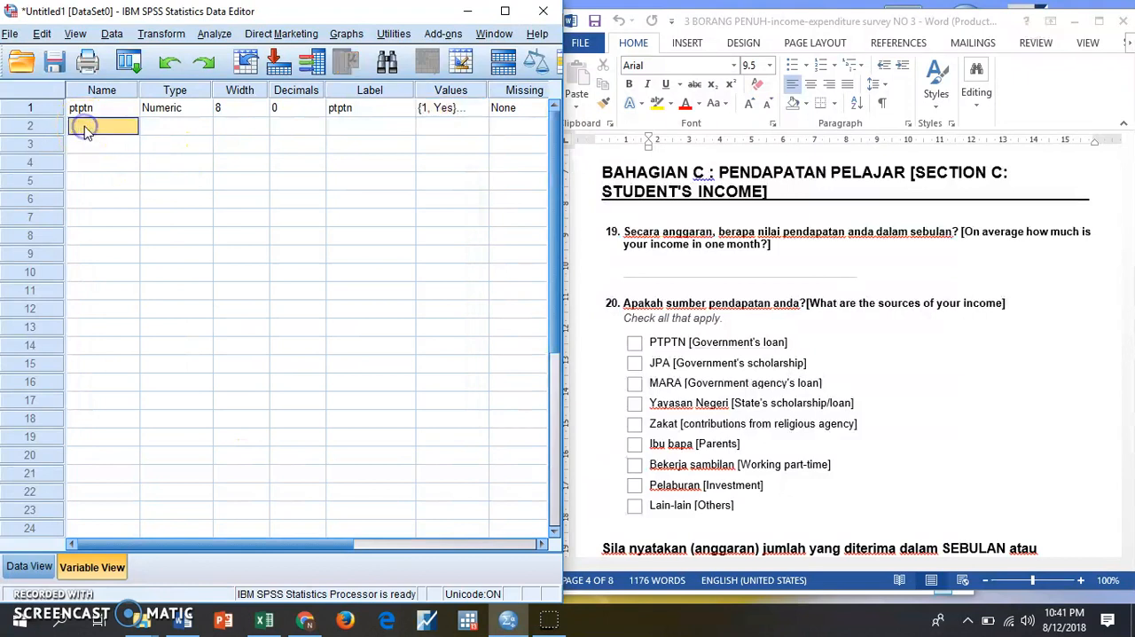
{"action": "type", "text": "j"}
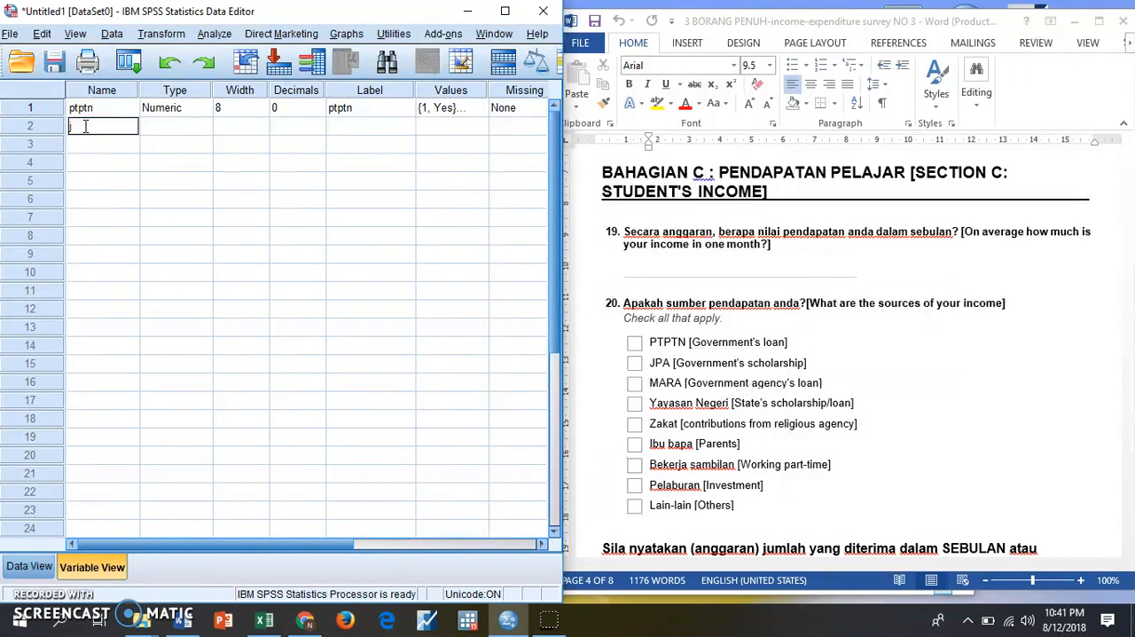
{"action": "type", "text": "pa"}
{"action": "key", "text": "Return"}
{"action": "type", "text": "ma"}
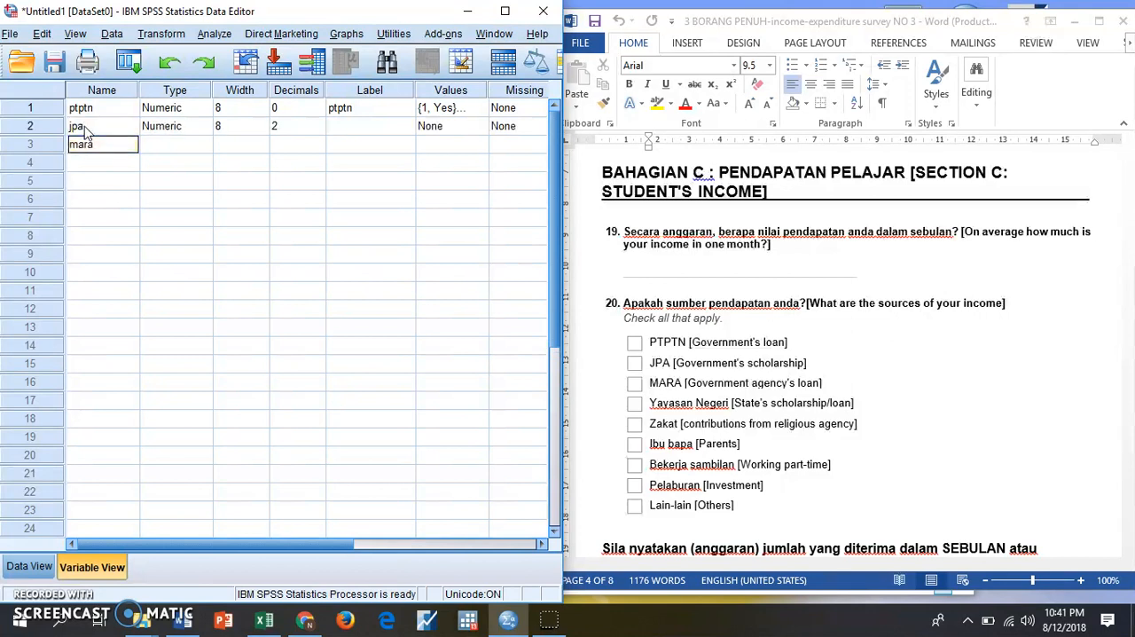
{"action": "type", "text": "ra"}
{"action": "key", "text": "Return"}
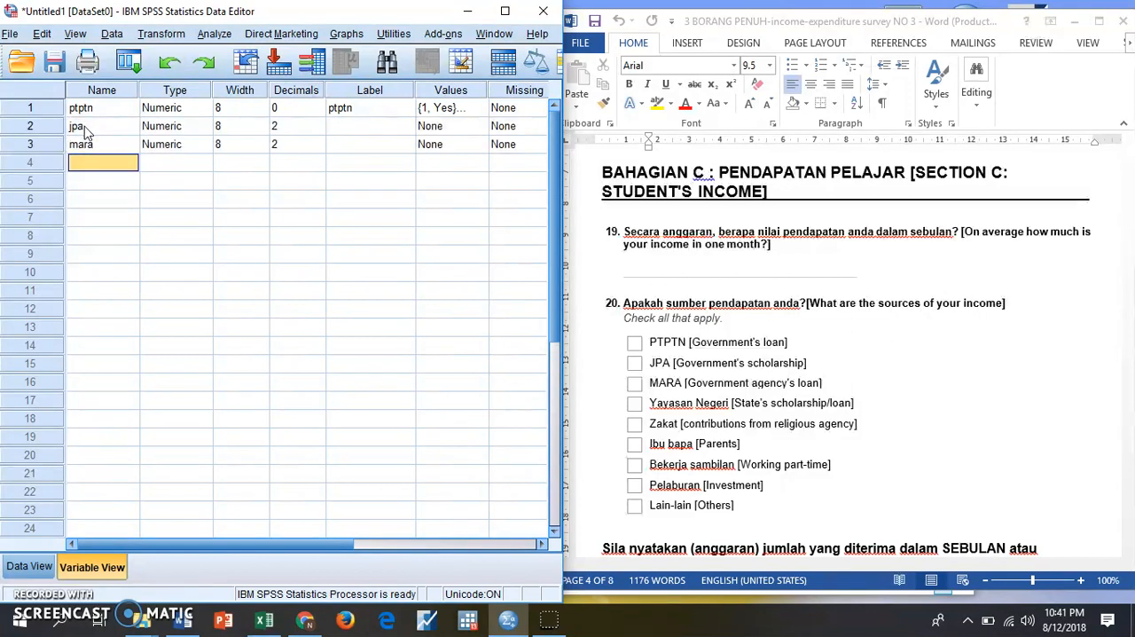
{"action": "type", "text": "YP"}
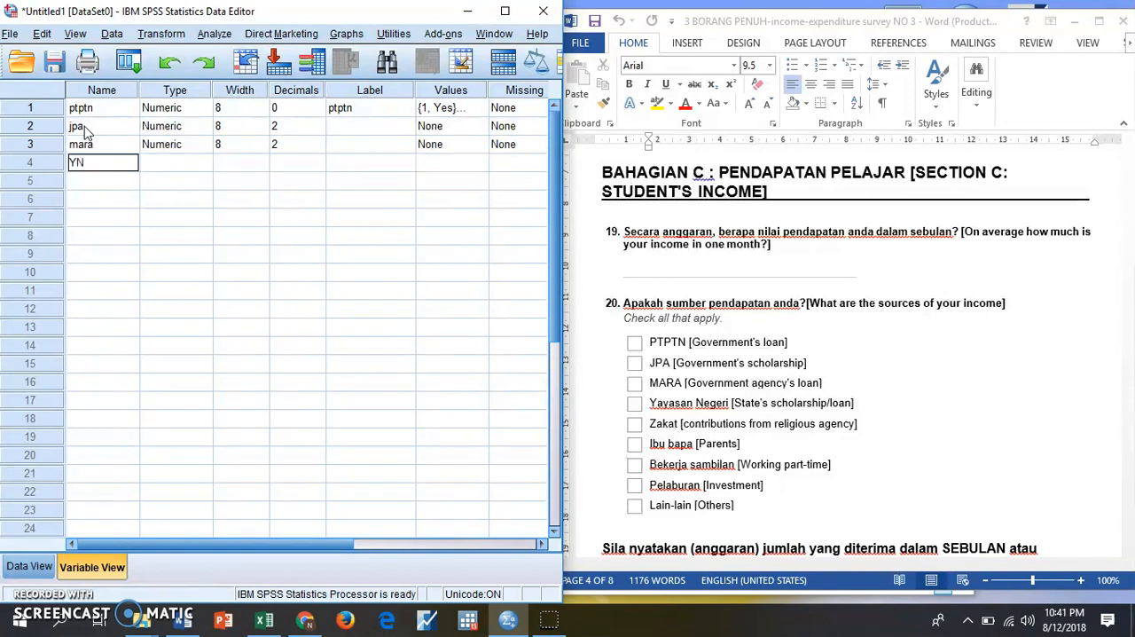
{"action": "key", "text": "Return"}
- Add five variables named zakat, parents, PTworking, Investment and others in the rows below YN
{"action": "type", "text": "zakat"}
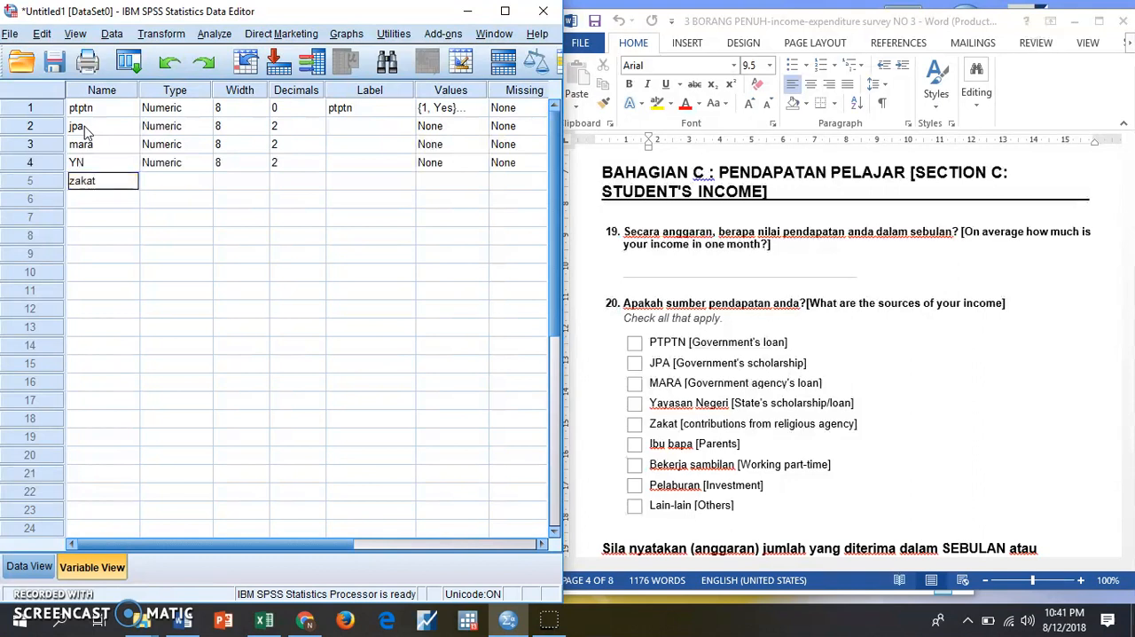
{"action": "key", "text": "Return"}
{"action": "type", "text": "parents"}
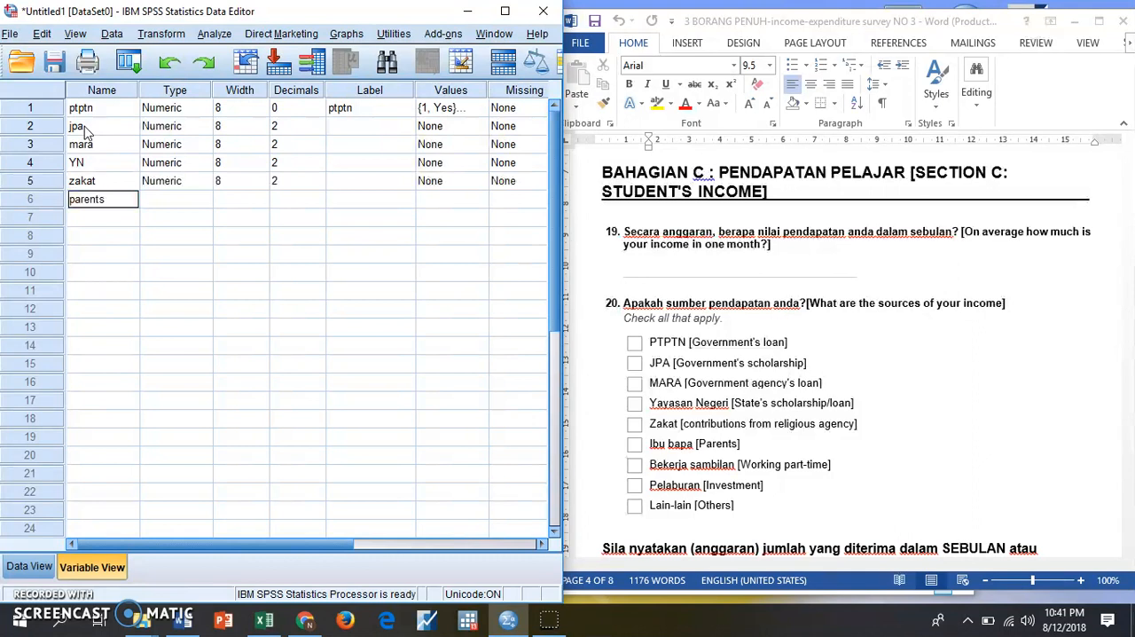
{"action": "key", "text": "Return"}
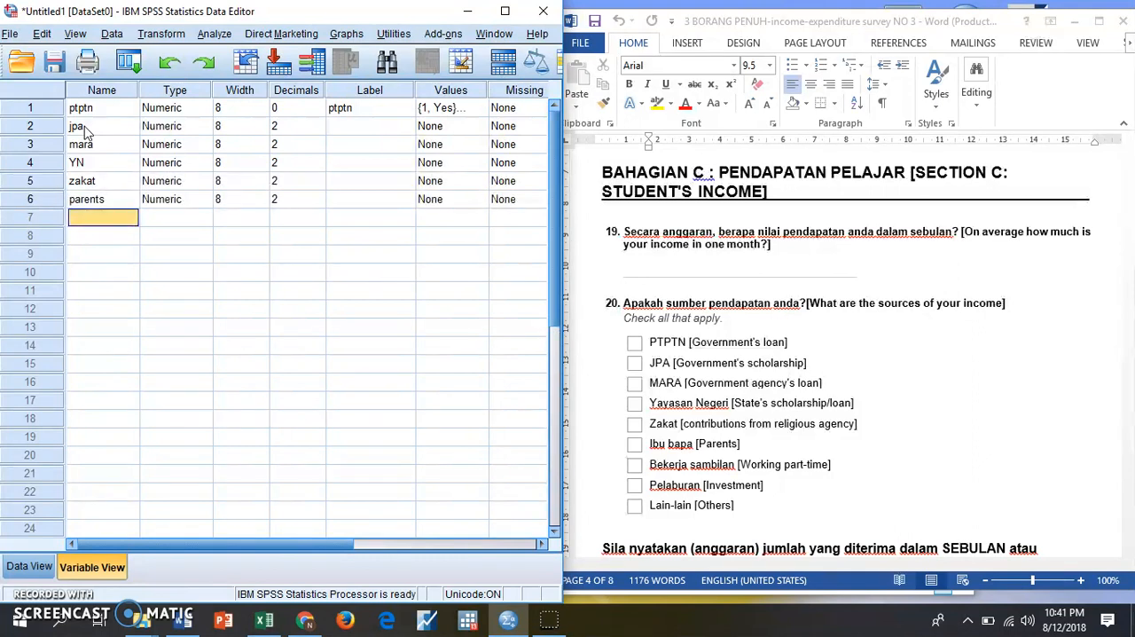
{"action": "type", "text": "PTworking"}
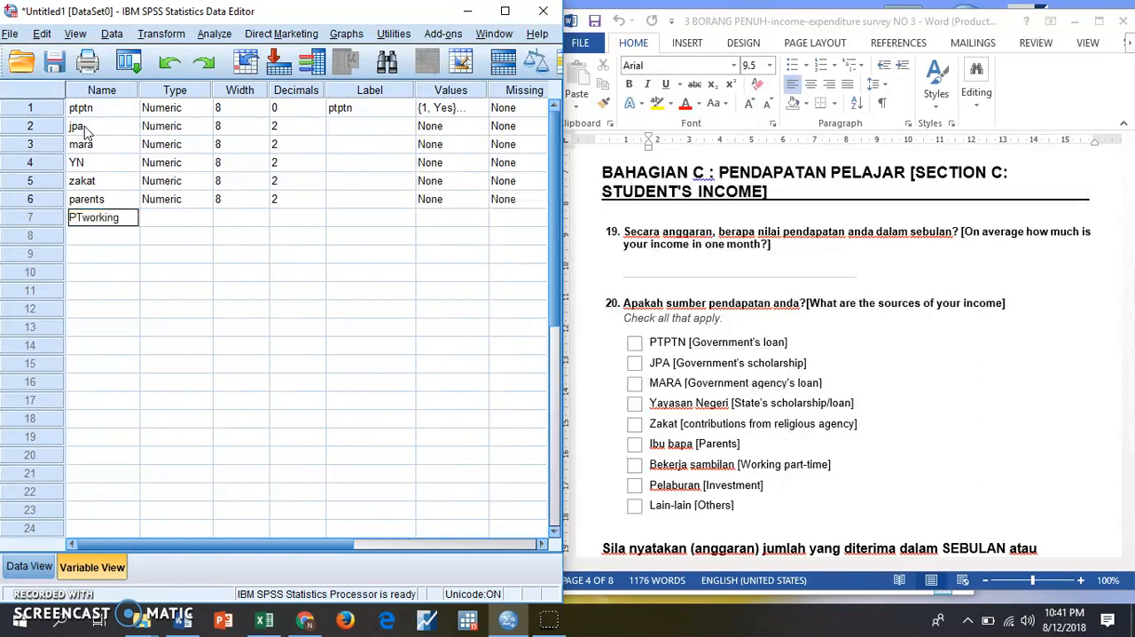
{"action": "key", "text": "Return"}
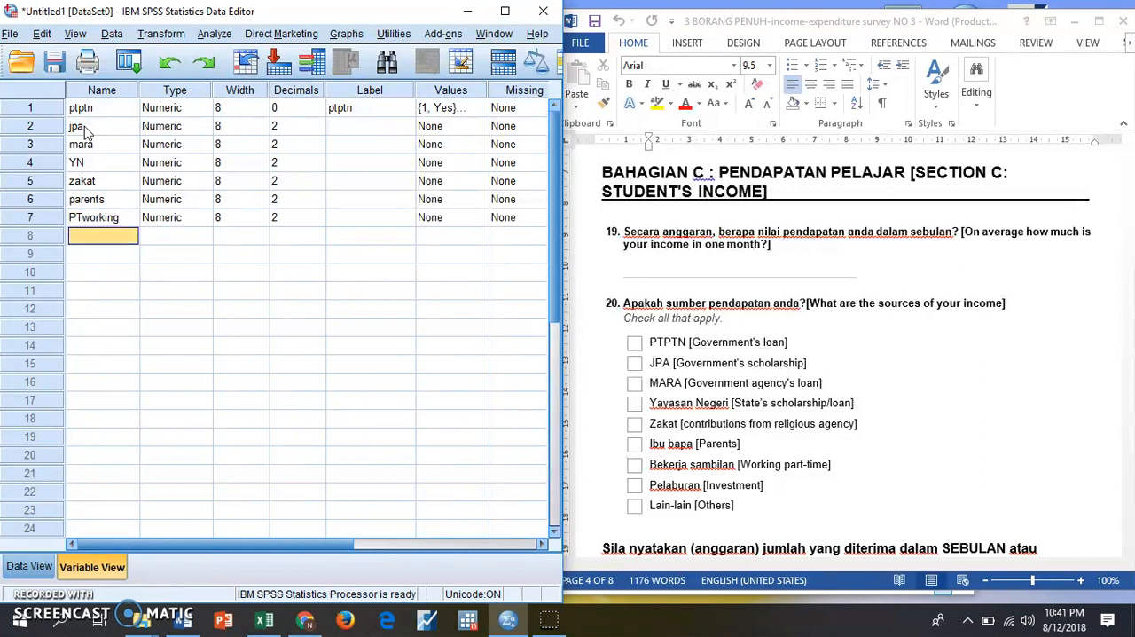
{"action": "type", "text": "i"}
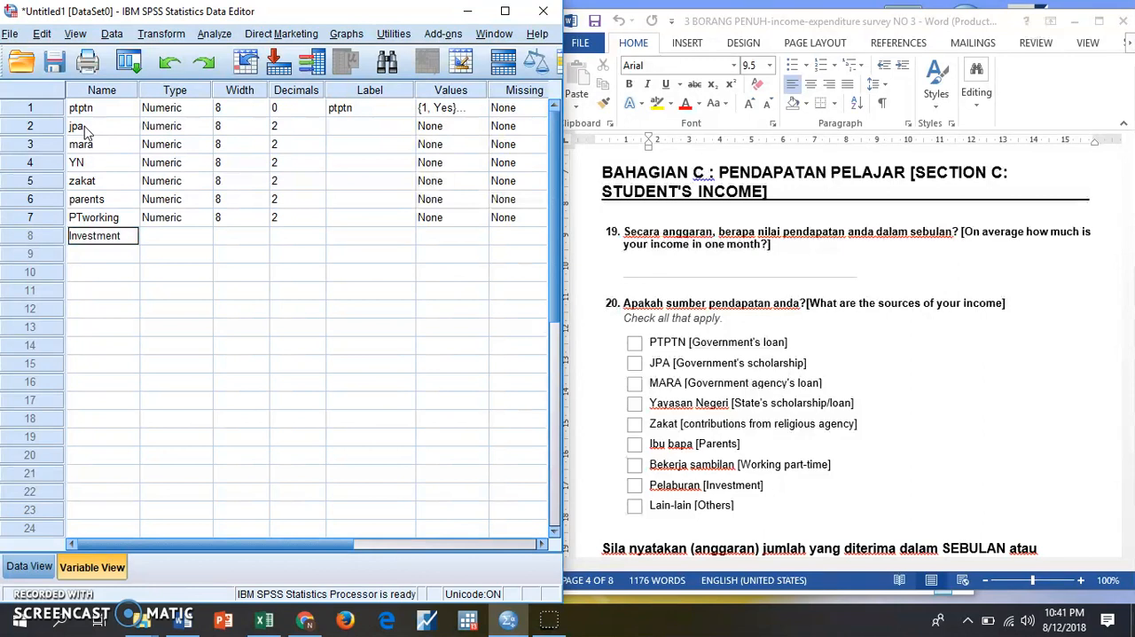
{"action": "key", "text": "Return"}
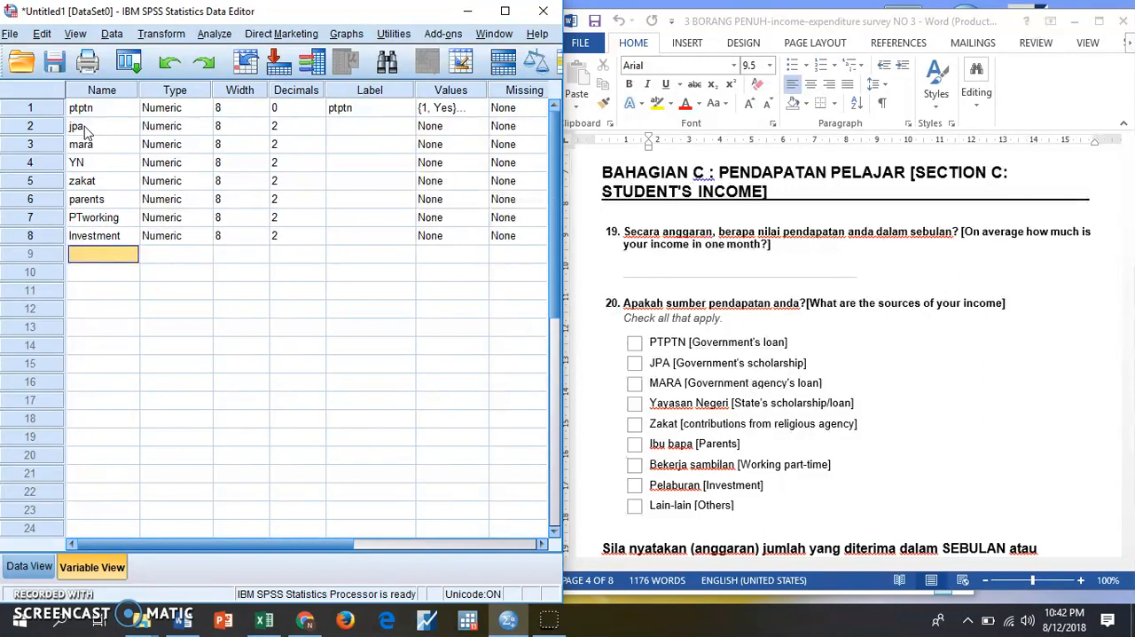
{"action": "type", "text": "others"}
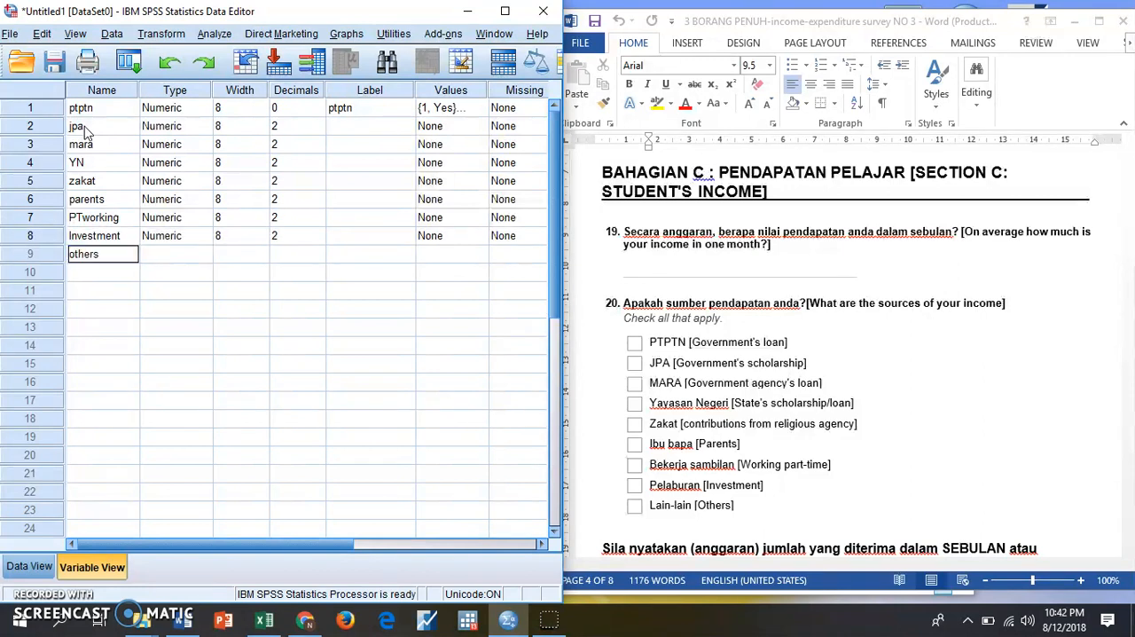
{"action": "key", "text": "Return"}
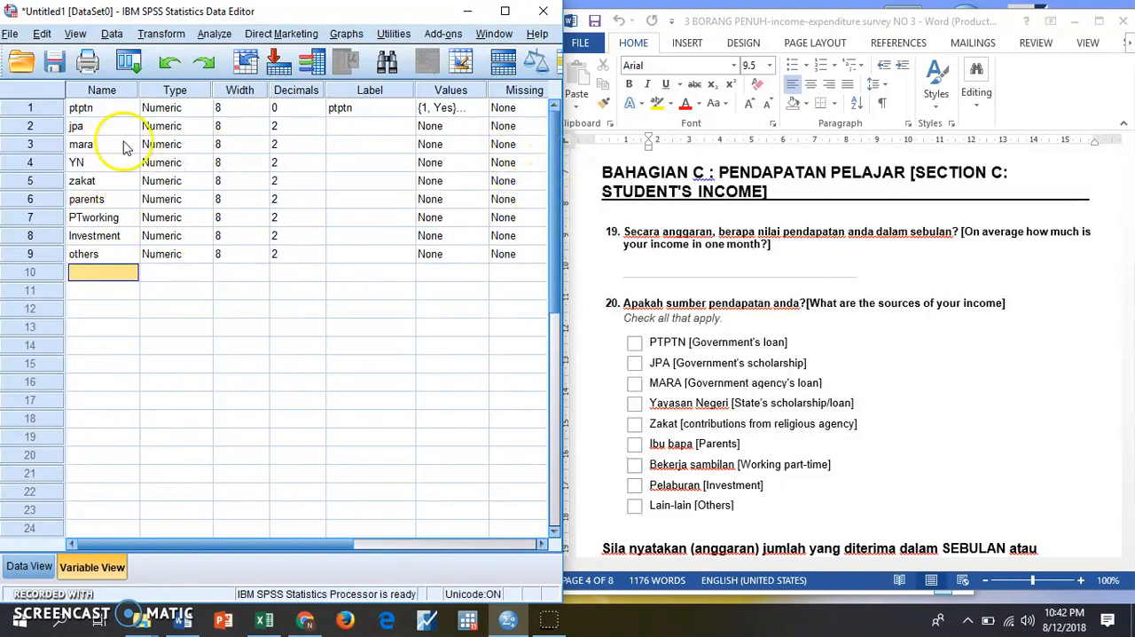
- Copy the variable names from jpa through others into the label cells of the same variables
{"action": "left_click_drag", "start_coordinate": [120, 133], "coordinate": [103, 257]}
{"action": "right_click", "coordinate": [101, 256]}
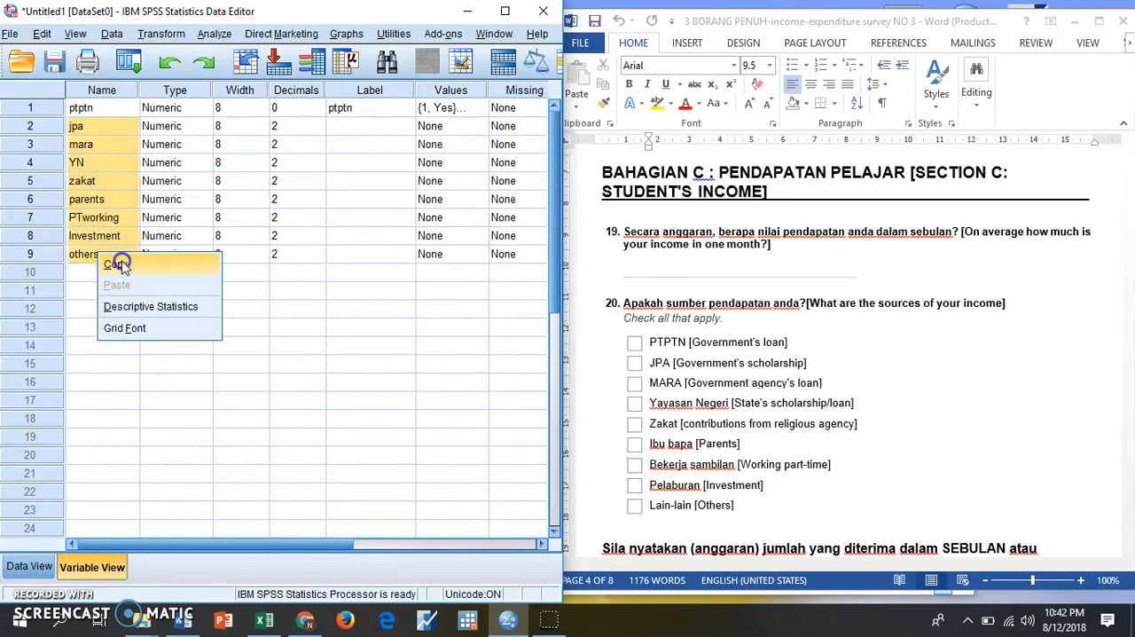
{"action": "left_click", "coordinate": [120, 265]}
{"action": "left_click_drag", "start_coordinate": [365, 126], "coordinate": [367, 258]}
{"action": "left_click", "coordinate": [44, 33]}
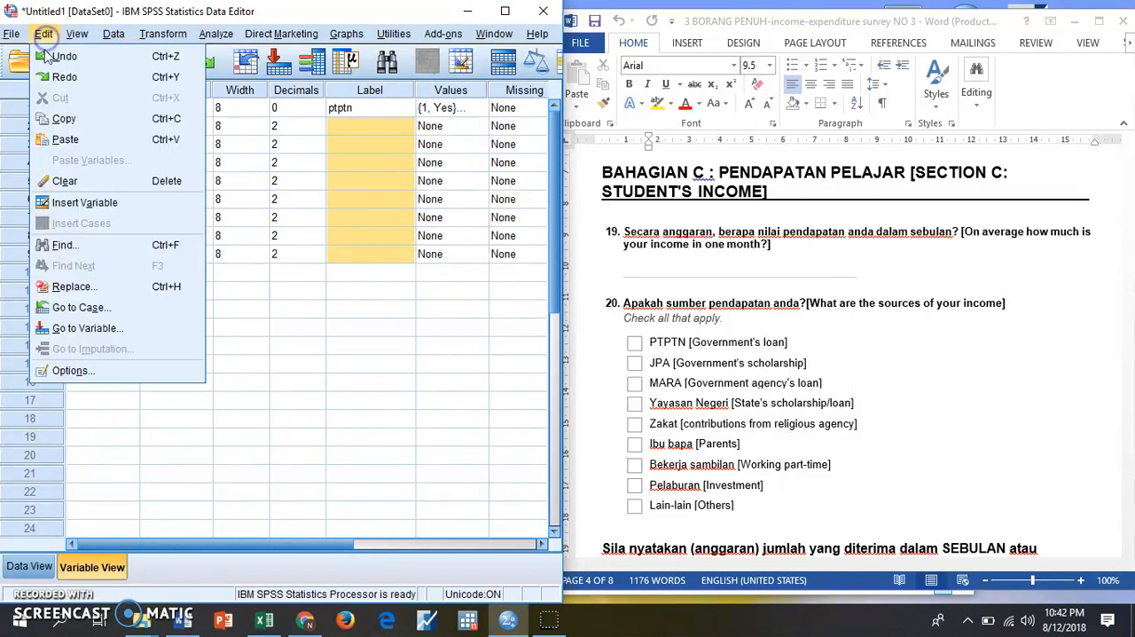
{"action": "left_click", "coordinate": [60, 140]}
{"action": "left_click", "coordinate": [295, 273]}
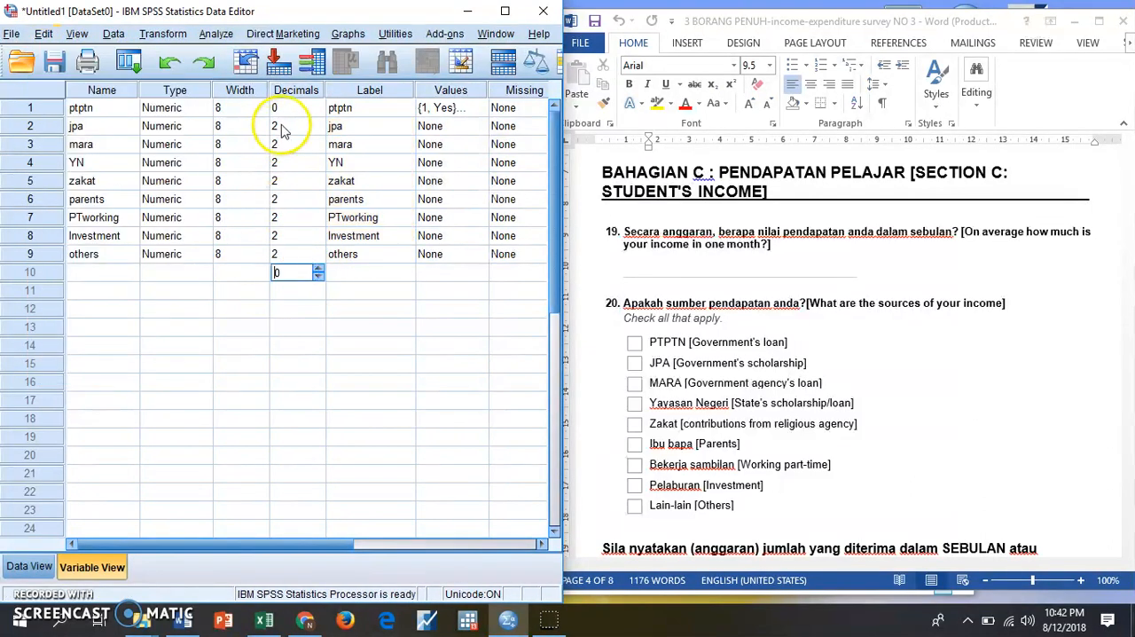
{"action": "left_click", "coordinate": [357, 327]}
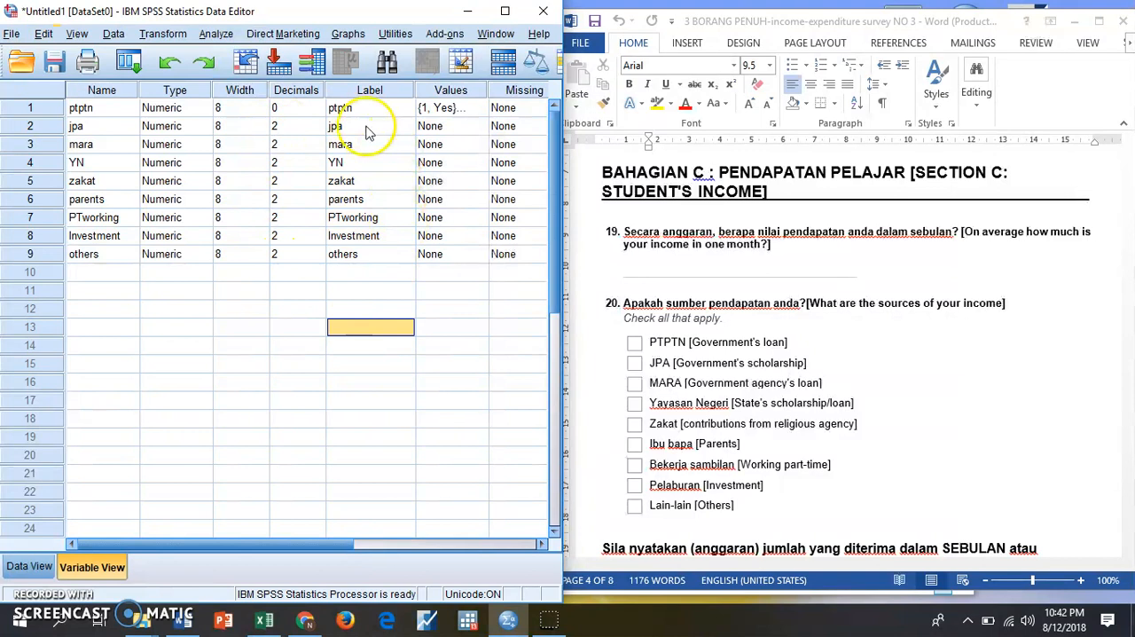
- Copy the ptptn variable's value labels to all the variables from jpa through others
{"action": "left_click", "coordinate": [448, 110]}
{"action": "right_click", "coordinate": [448, 110]}
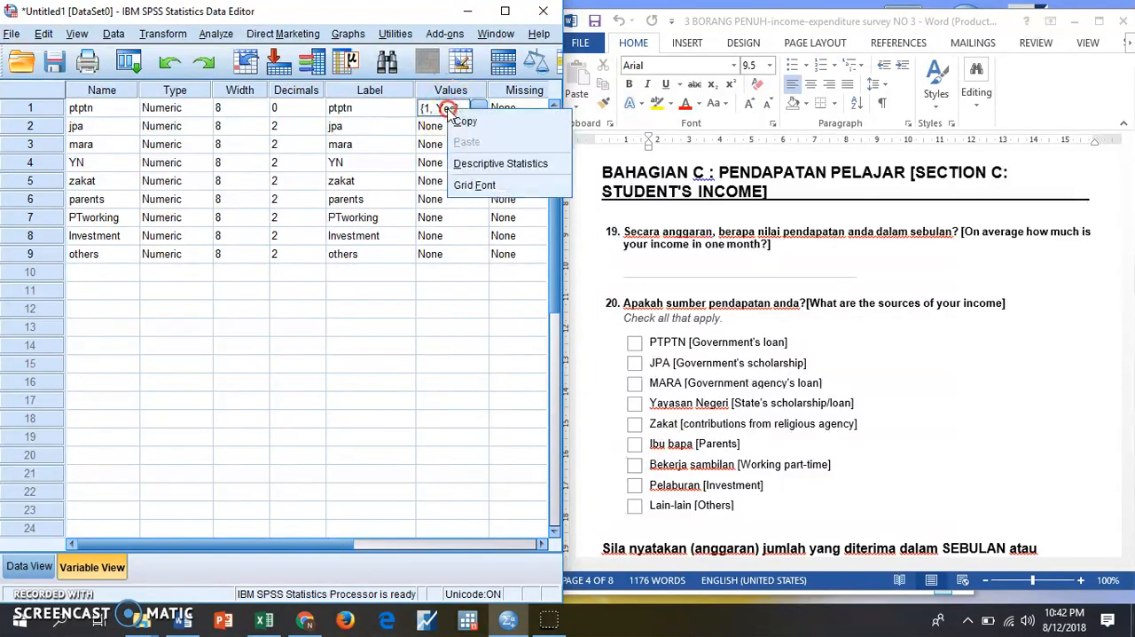
{"action": "left_click", "coordinate": [463, 124]}
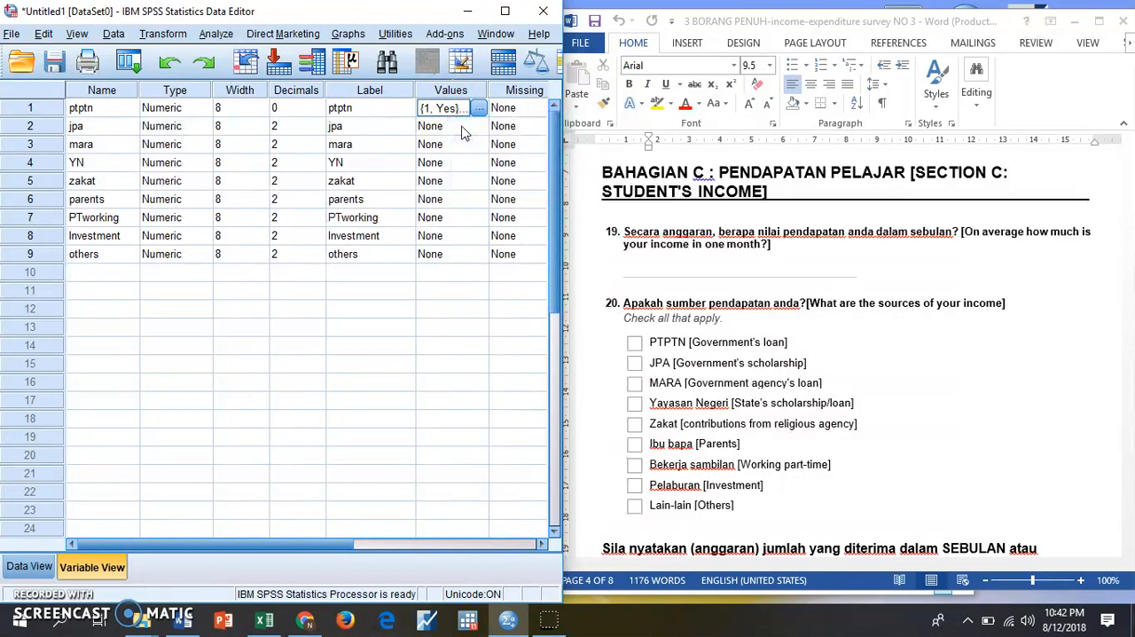
{"action": "left_click", "coordinate": [453, 130]}
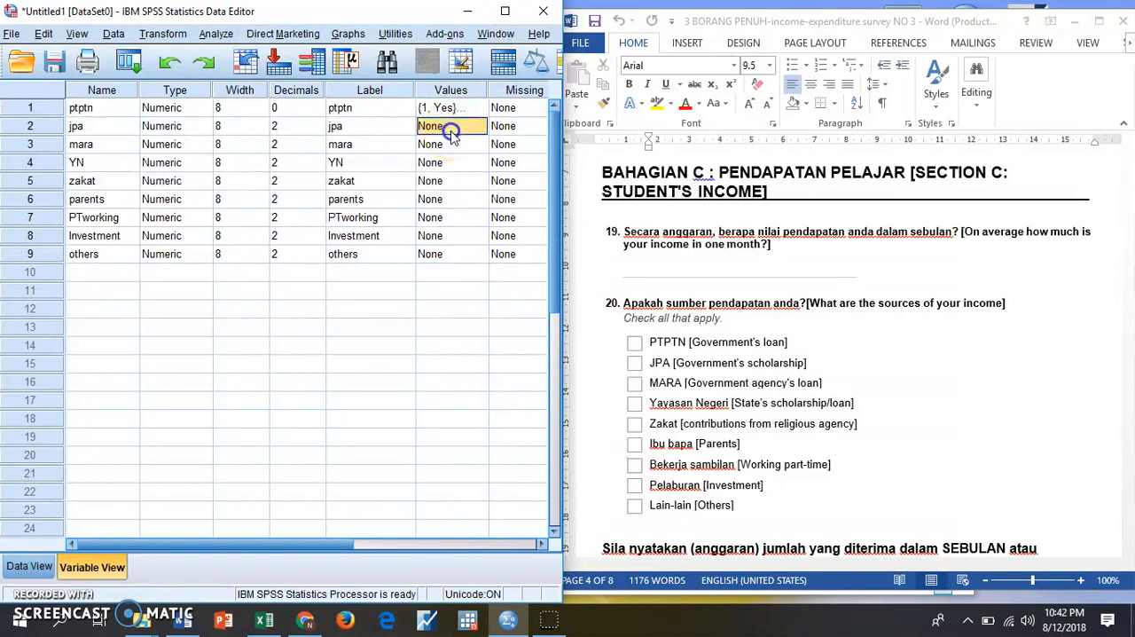
{"action": "left_click_drag", "start_coordinate": [452, 130], "coordinate": [453, 253]}
{"action": "right_click", "coordinate": [449, 180]}
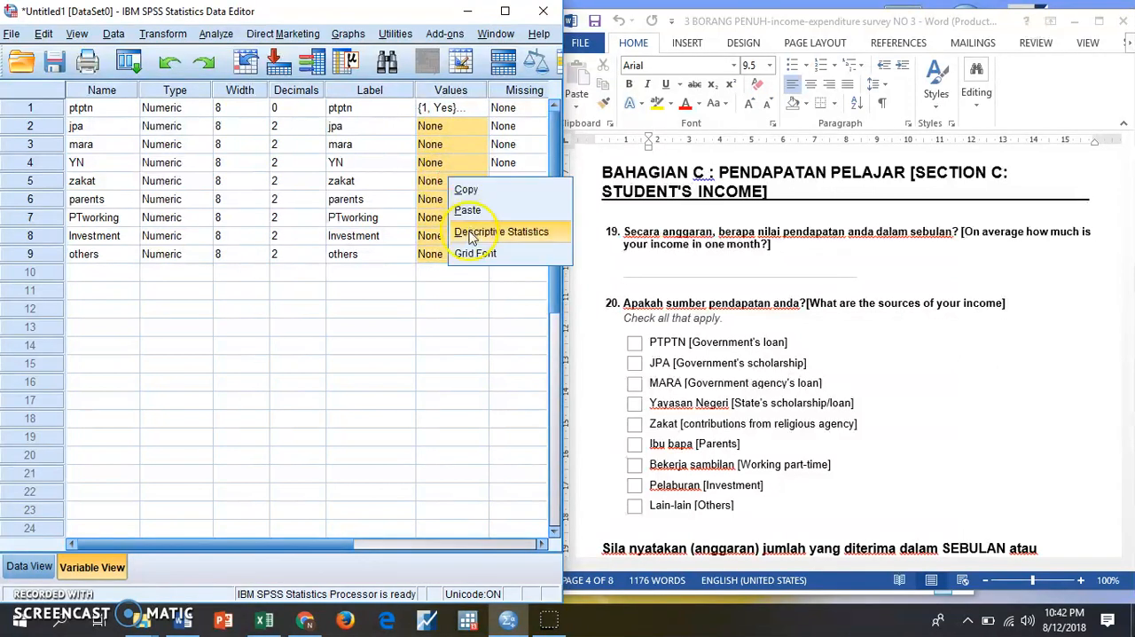
{"action": "left_click", "coordinate": [466, 213]}
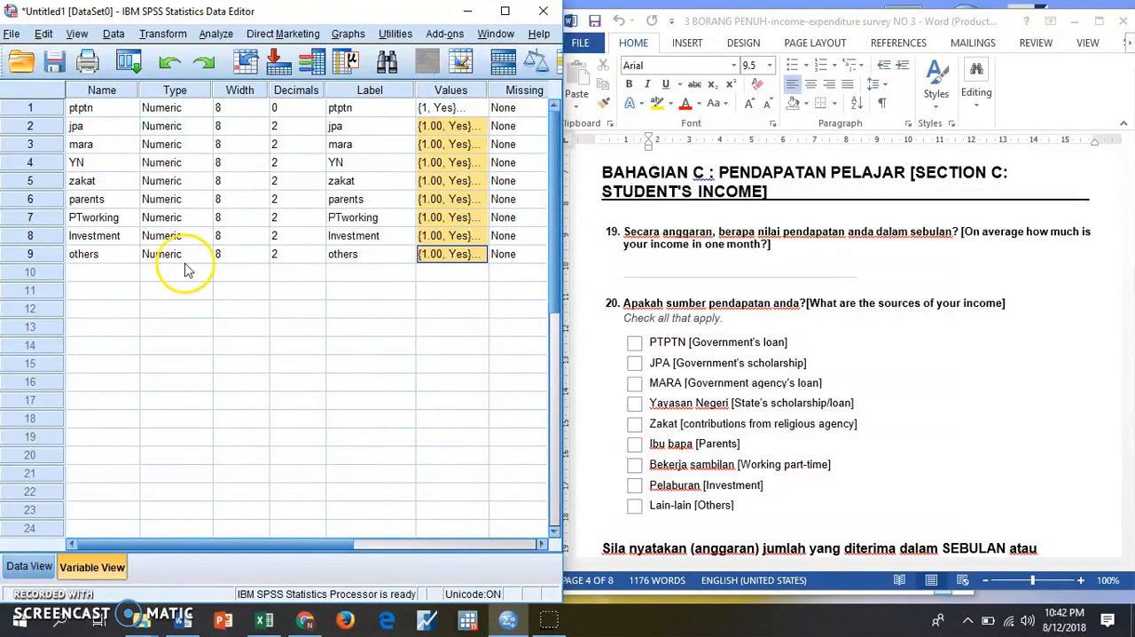
{"action": "left_click", "coordinate": [425, 327]}
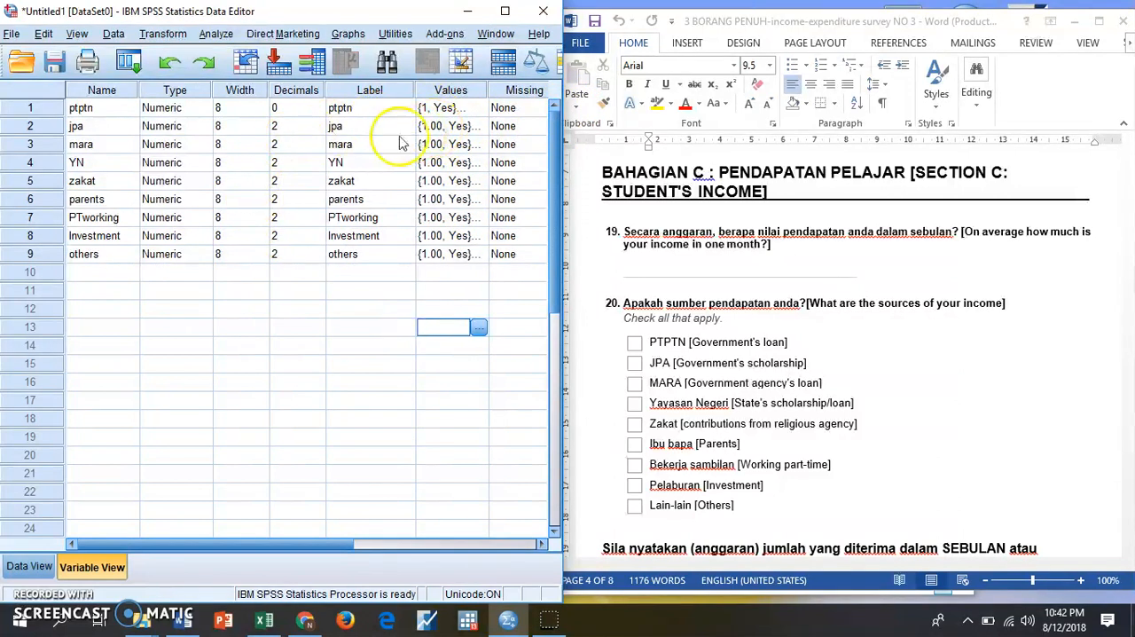
- Set the decimals to 0 for all the variables from jpa through others
{"action": "left_click", "coordinate": [297, 130]}
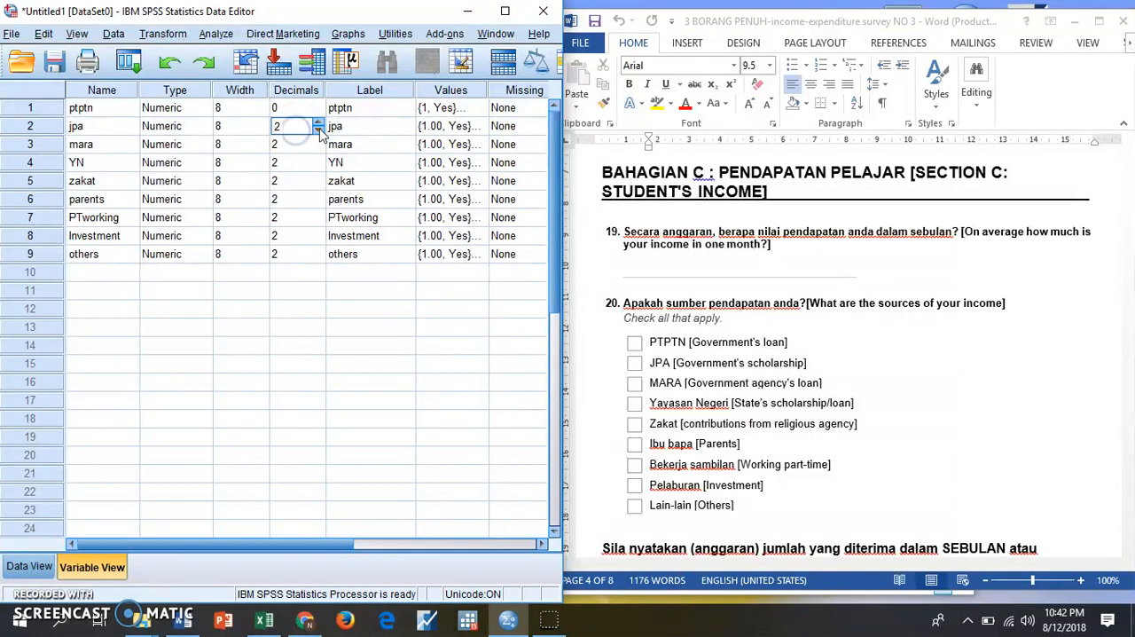
{"action": "left_click", "coordinate": [319, 146]}
{"action": "left_click", "coordinate": [320, 148]}
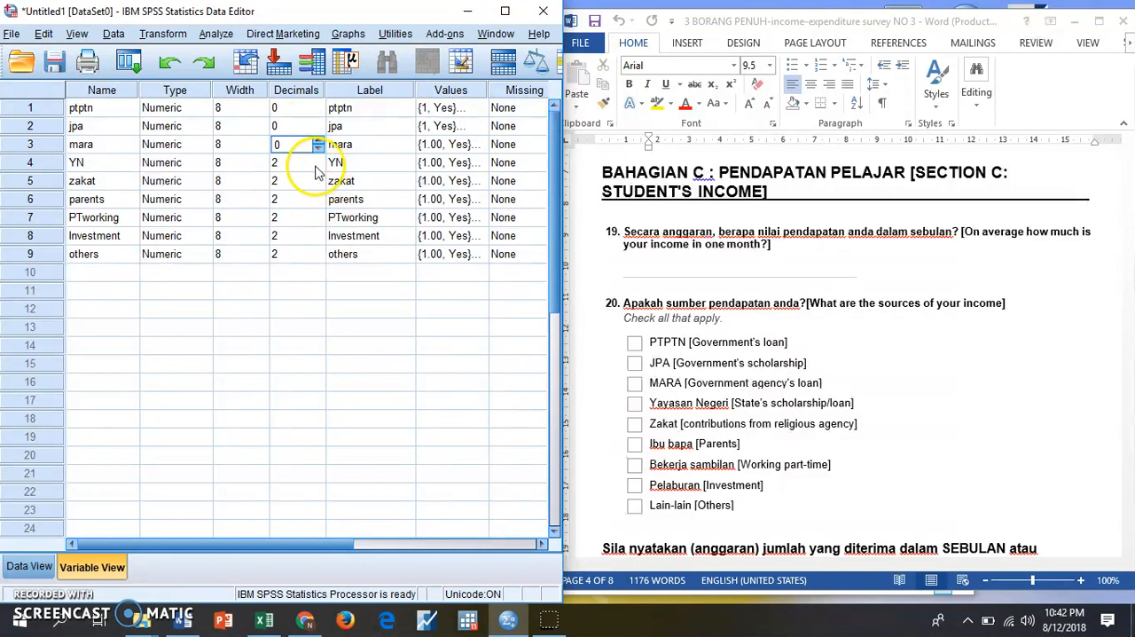
{"action": "left_click", "coordinate": [316, 164]}
{"action": "left_click", "coordinate": [317, 169]}
{"action": "left_click", "coordinate": [316, 183]}
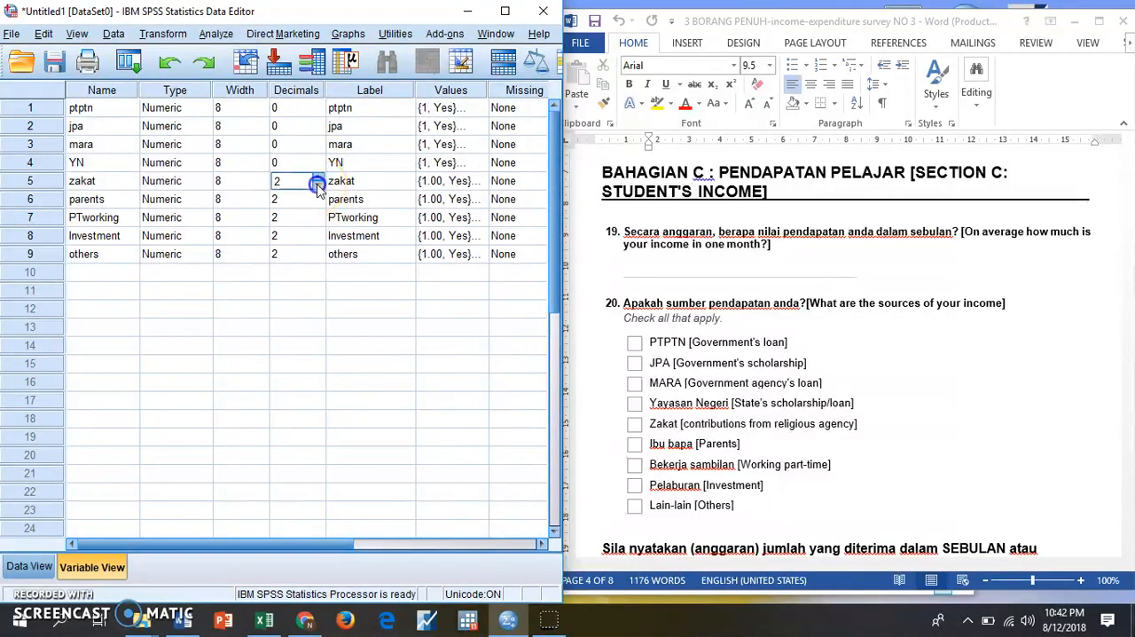
{"action": "left_click", "coordinate": [319, 205]}
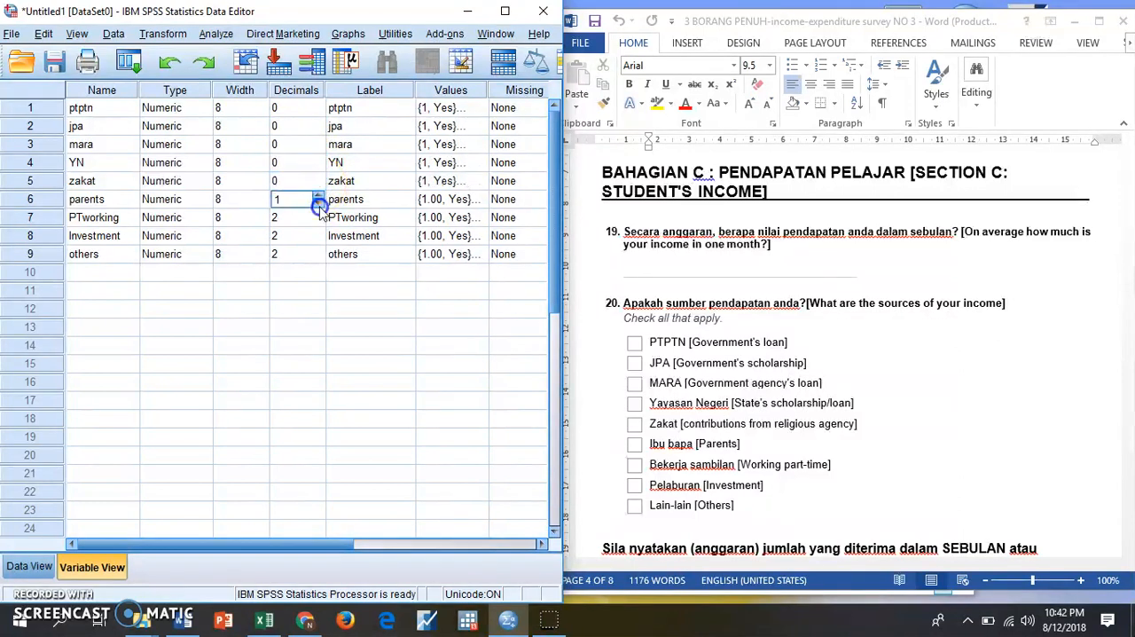
{"action": "left_click", "coordinate": [319, 223]}
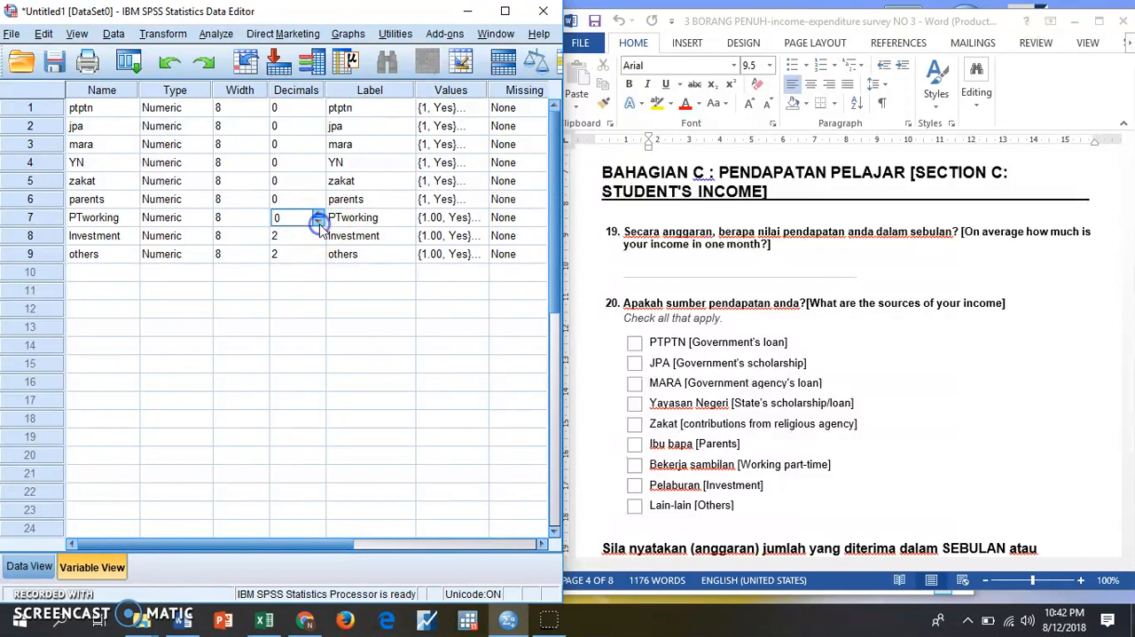
{"action": "left_click", "coordinate": [320, 240]}
{"action": "left_click", "coordinate": [320, 259]}
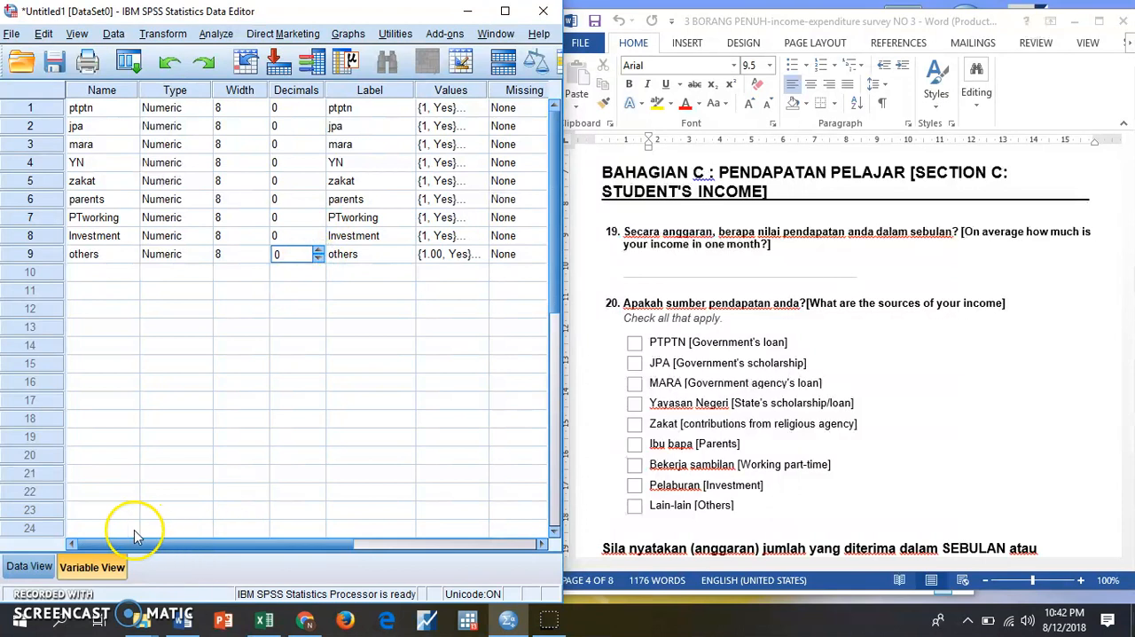
- Show the empty data grid, switch to Excel and copy the coded answers in C3:K51 of Sheet1 without their headers
{"action": "left_click", "coordinate": [24, 567]}
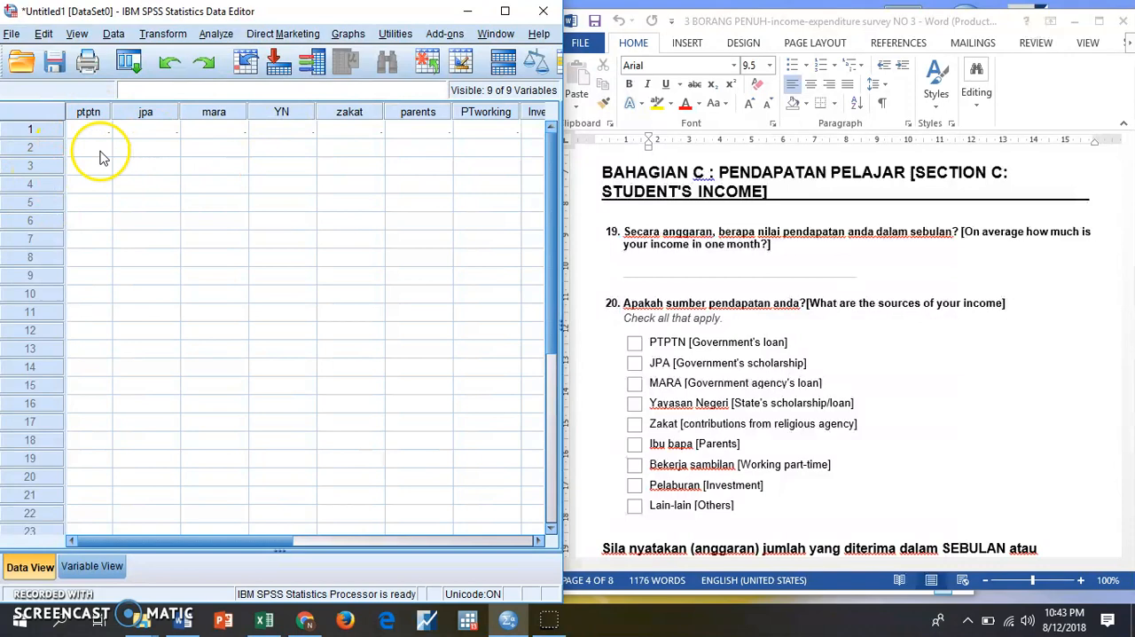
{"action": "left_click", "coordinate": [260, 626]}
{"action": "left_click", "coordinate": [681, 488]}
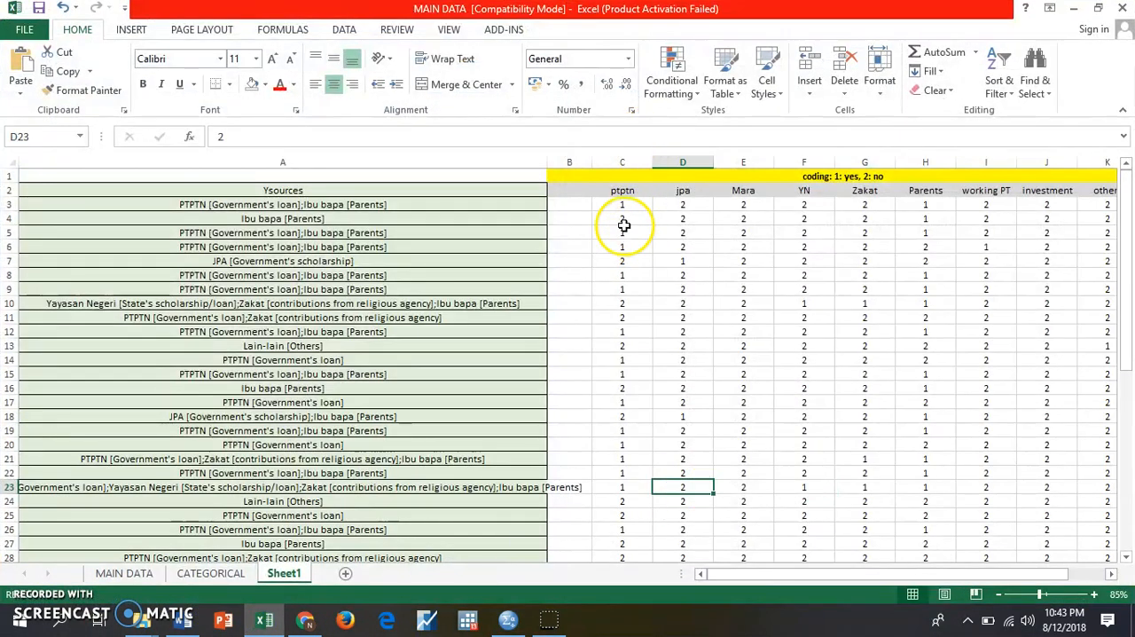
{"action": "left_click_drag", "start_coordinate": [622, 204], "coordinate": [568, 530]}
{"action": "right_click", "coordinate": [508, 389]}
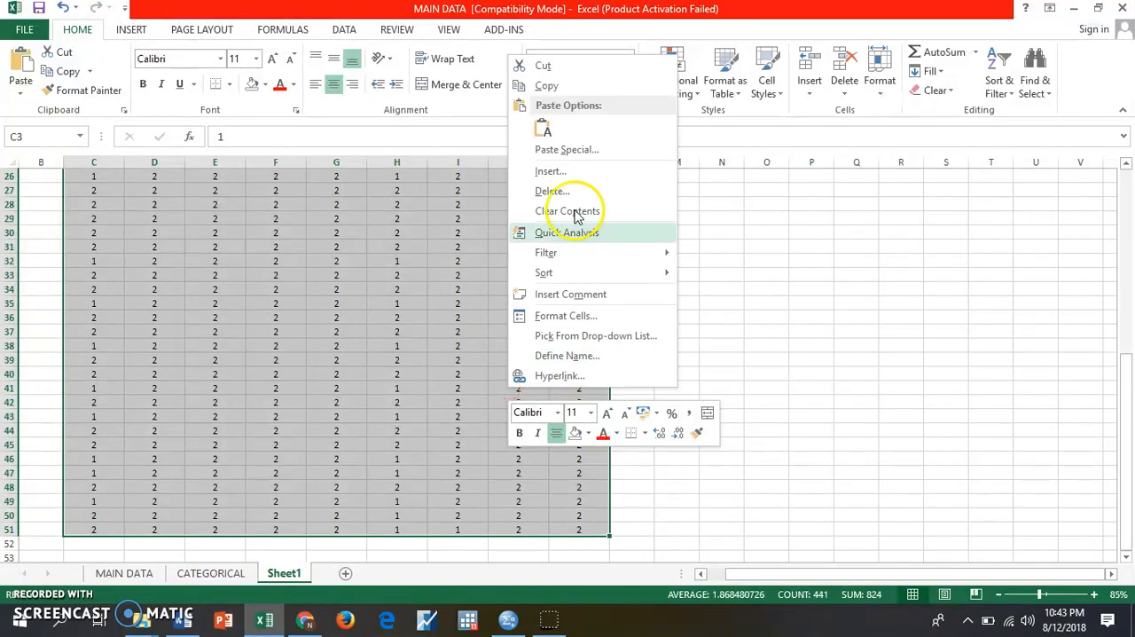
{"action": "left_click", "coordinate": [559, 86]}
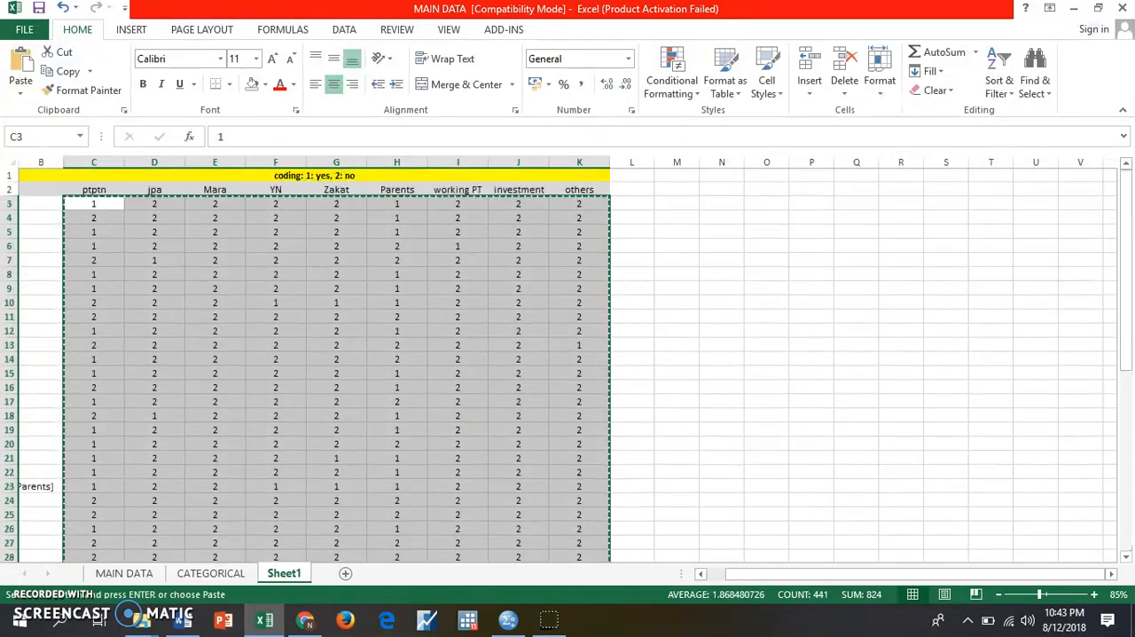
- Return to SPSS and paste the copied codes into the data grid, starting at case 1 of ptptn
{"action": "left_click", "coordinate": [1077, 10]}
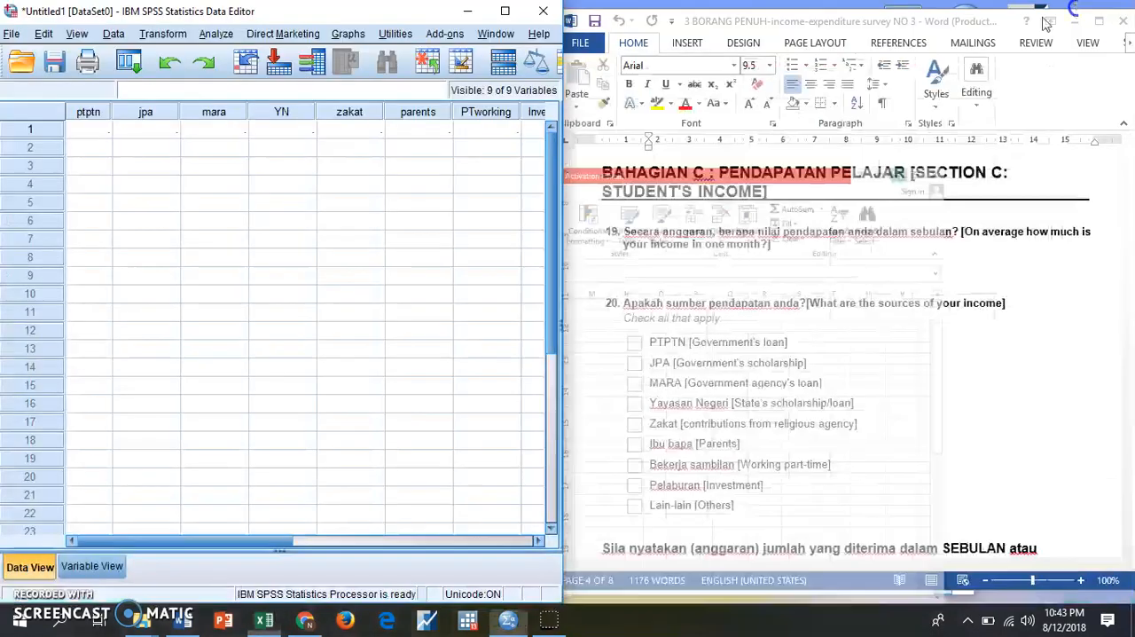
{"action": "left_click", "coordinate": [92, 133]}
{"action": "right_click", "coordinate": [92, 131]}
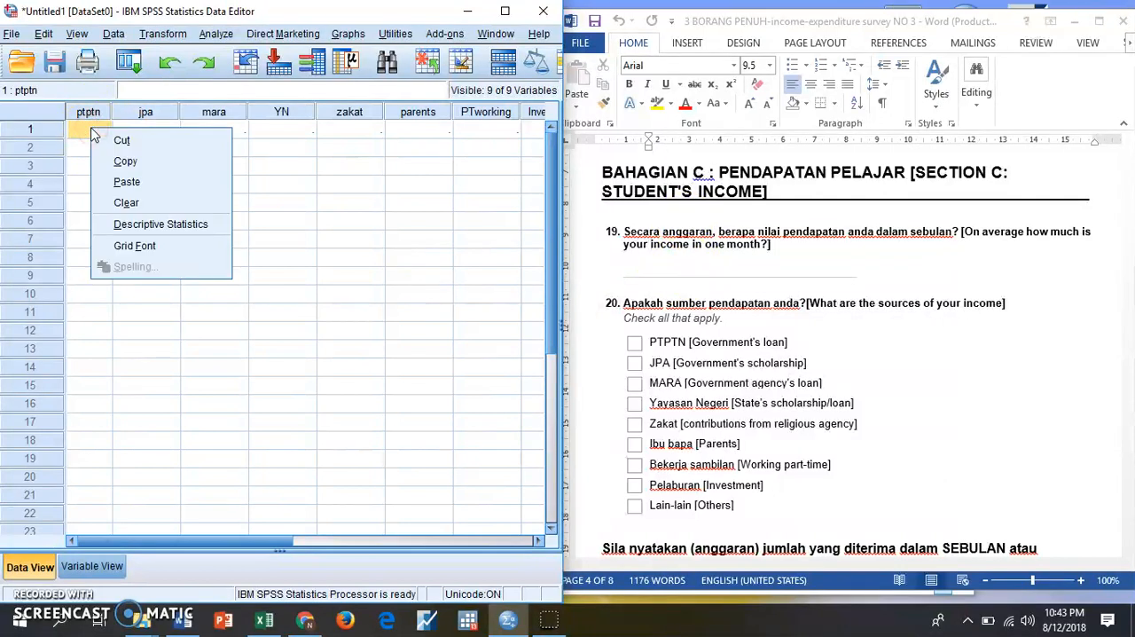
{"action": "left_click", "coordinate": [124, 182]}
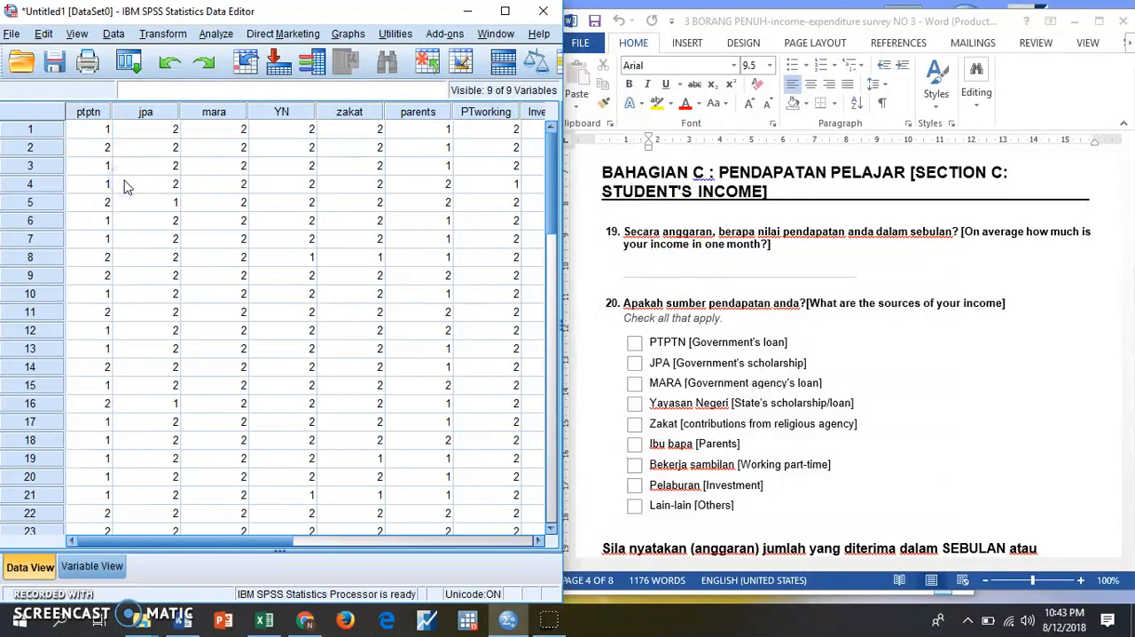
- Run a Frequencies analysis with frequency tables for all nine variables from ptptn through others
{"action": "left_click", "coordinate": [505, 11]}
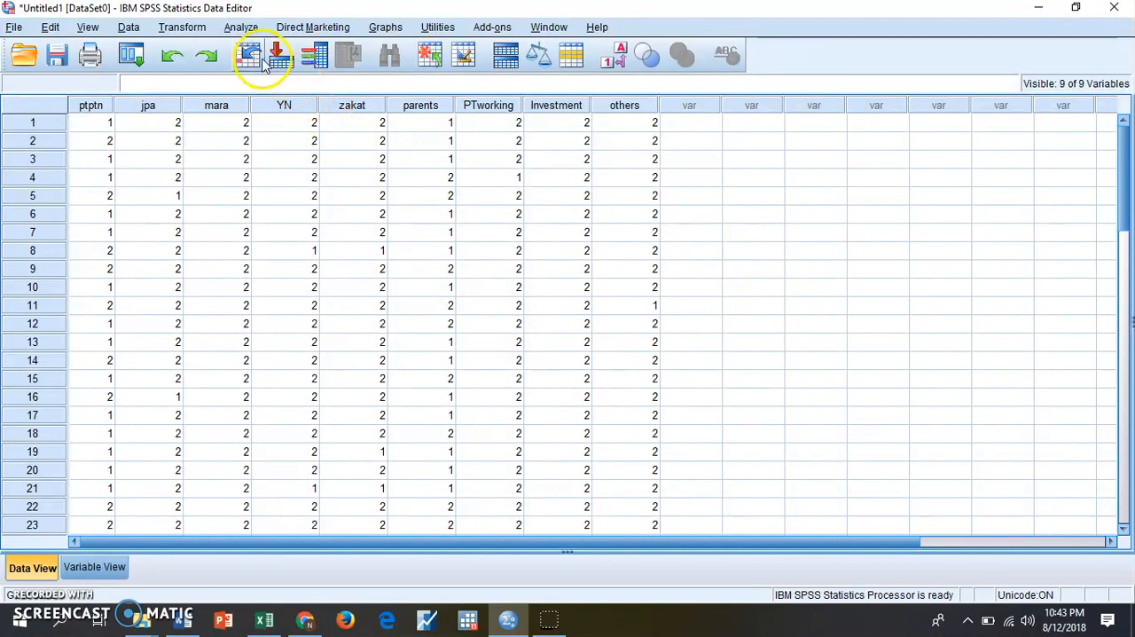
{"action": "left_click", "coordinate": [249, 29]}
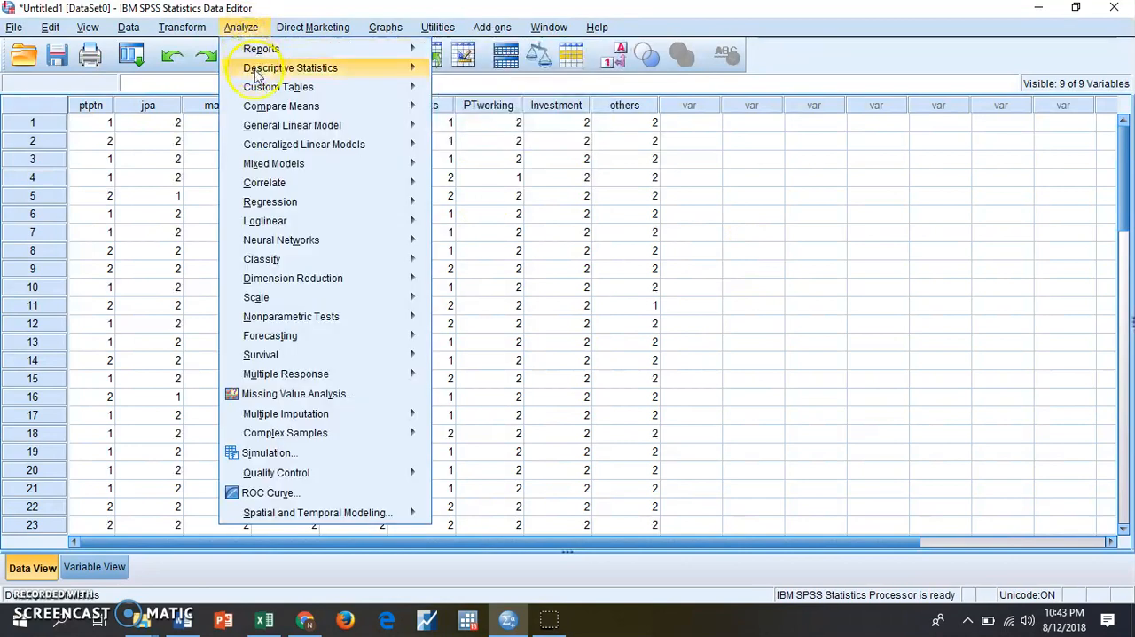
{"action": "mouse_move", "coordinate": [254, 72]}
{"action": "left_click", "coordinate": [448, 74]}
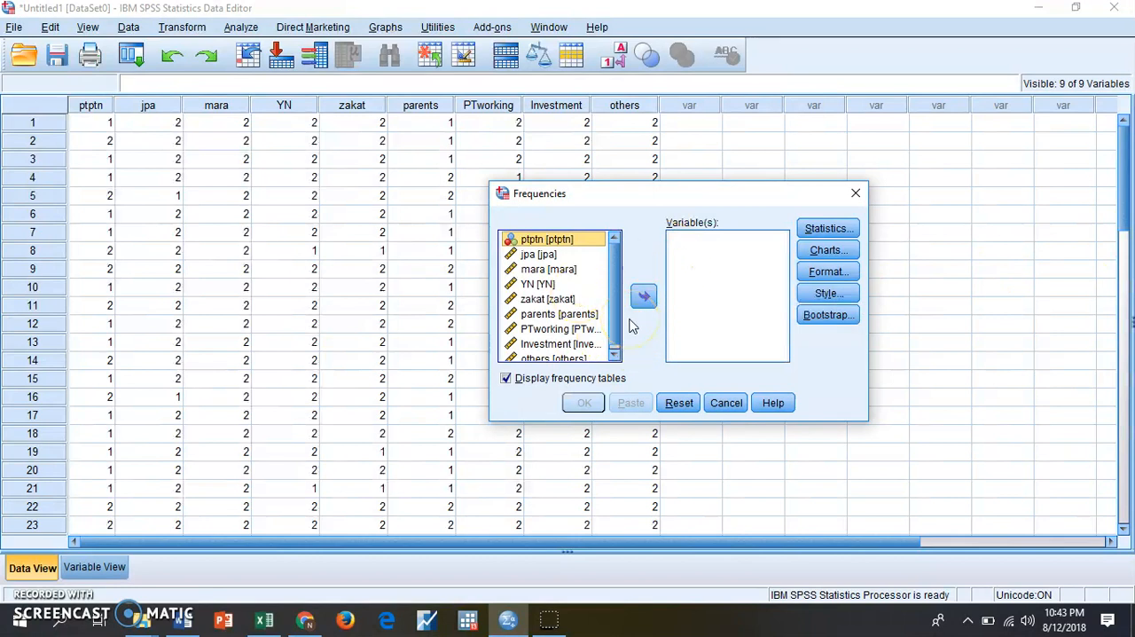
{"action": "left_click", "coordinate": [566, 242]}
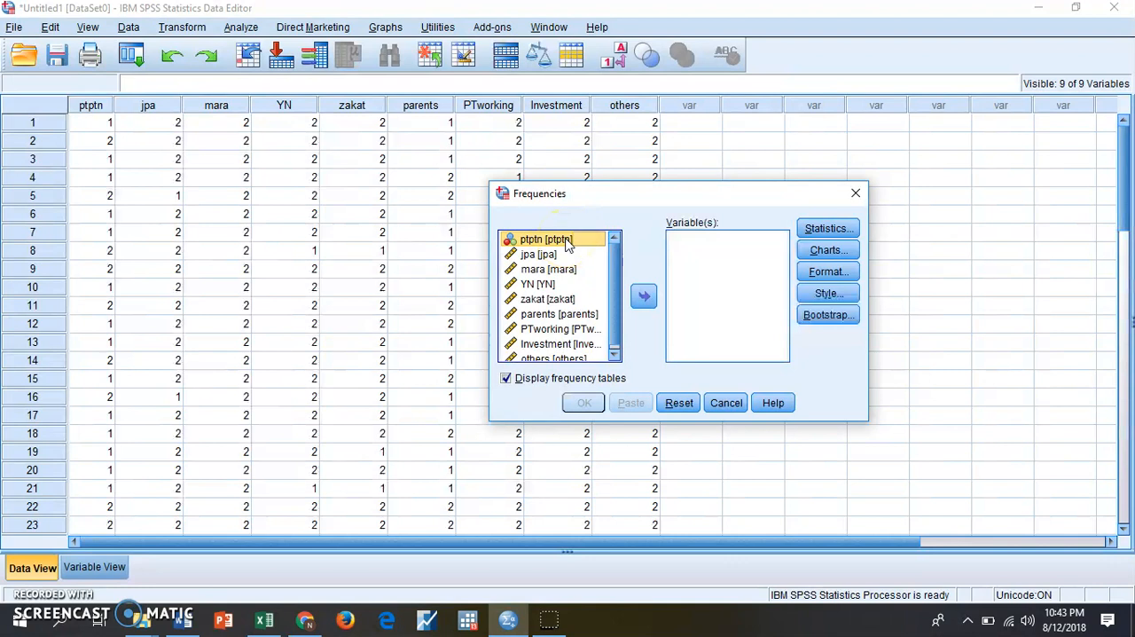
{"action": "left_click", "coordinate": [551, 249]}
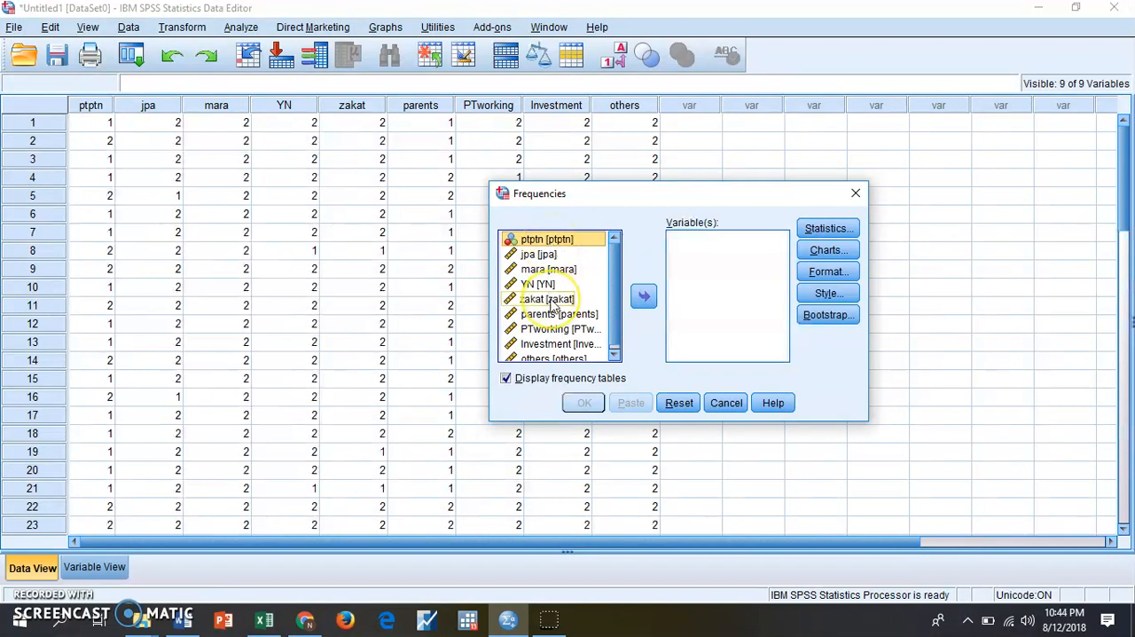
{"action": "scroll", "coordinate": [553, 305], "scroll_direction": "down", "scroll_amount": 1}
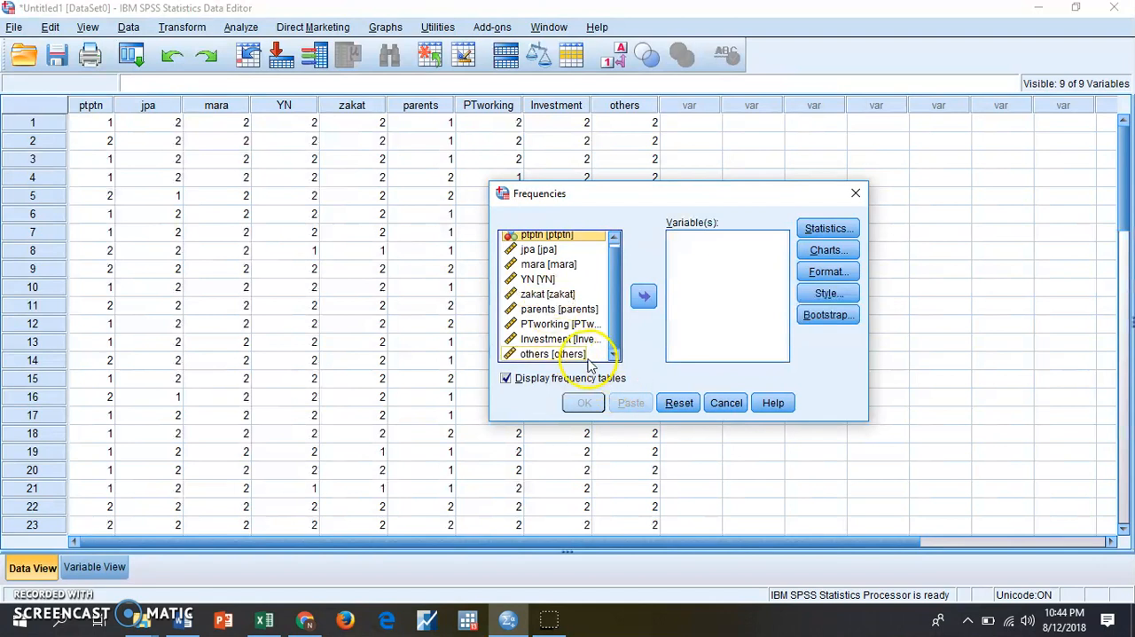
{"action": "left_click", "coordinate": [572, 355], "text": "shift"}
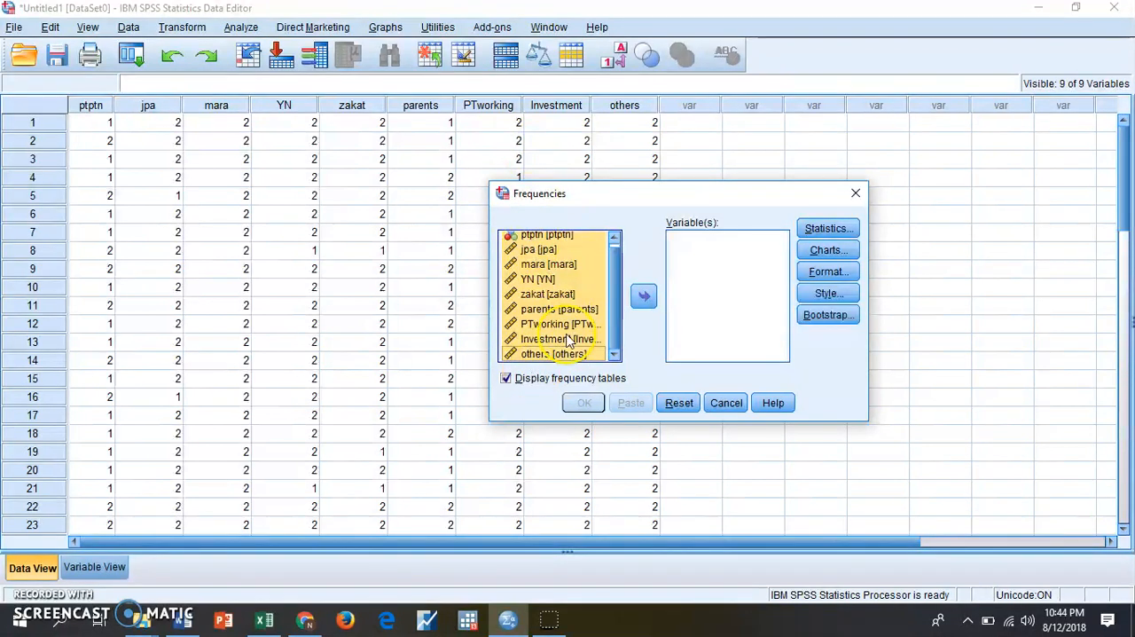
{"action": "left_click", "coordinate": [645, 298]}
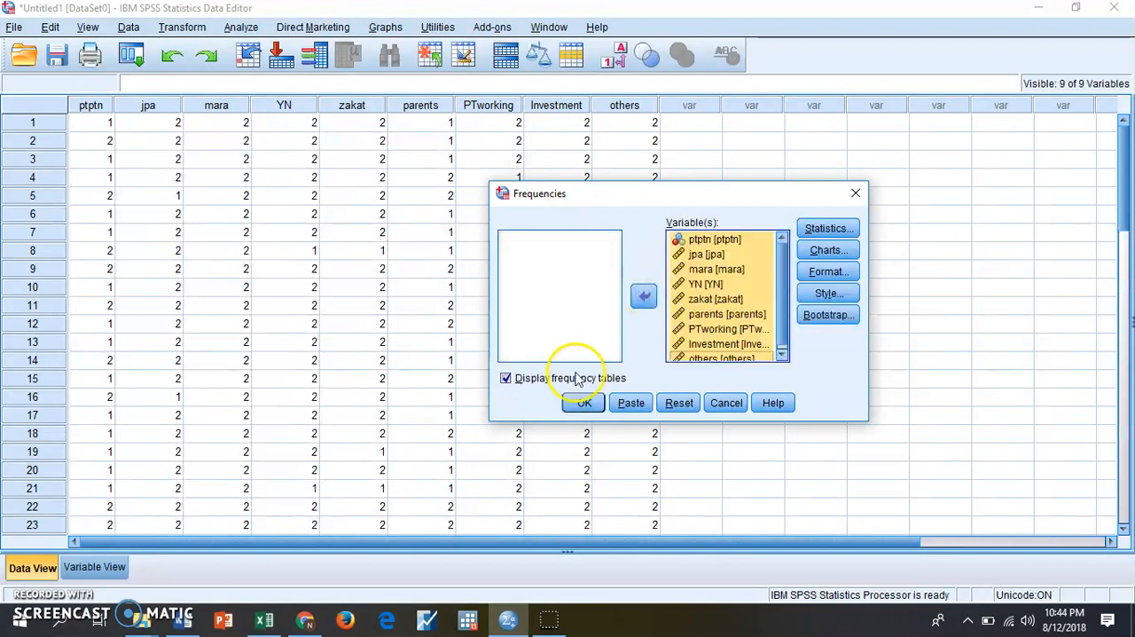
{"action": "left_click", "coordinate": [585, 403]}
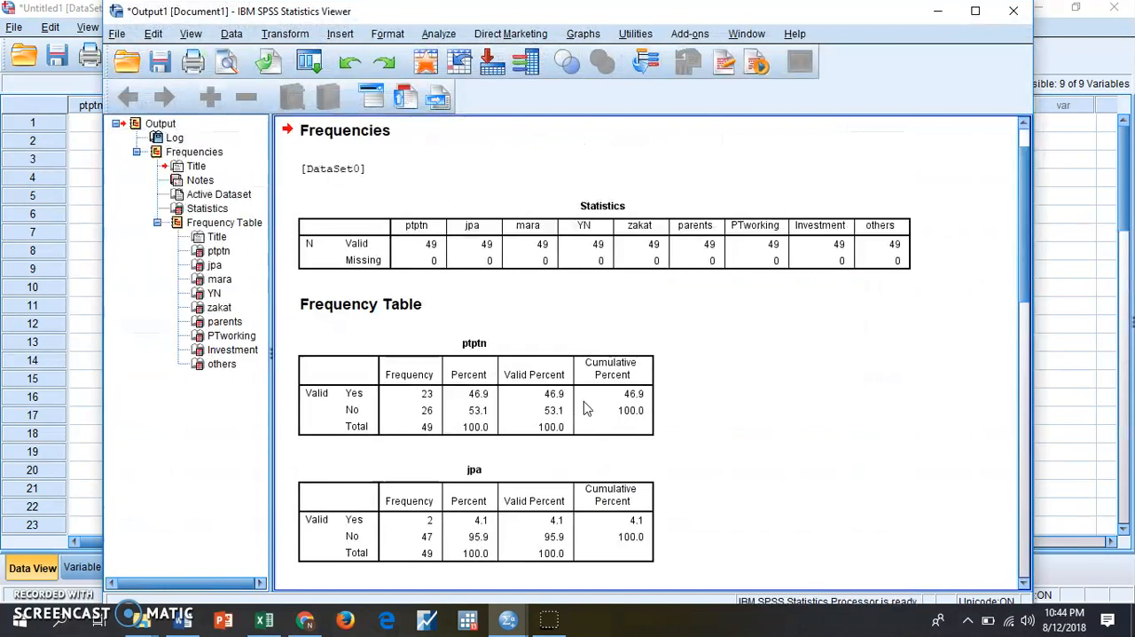
{"action": "scroll", "coordinate": [781, 452], "scroll_direction": "down", "scroll_amount": 3}
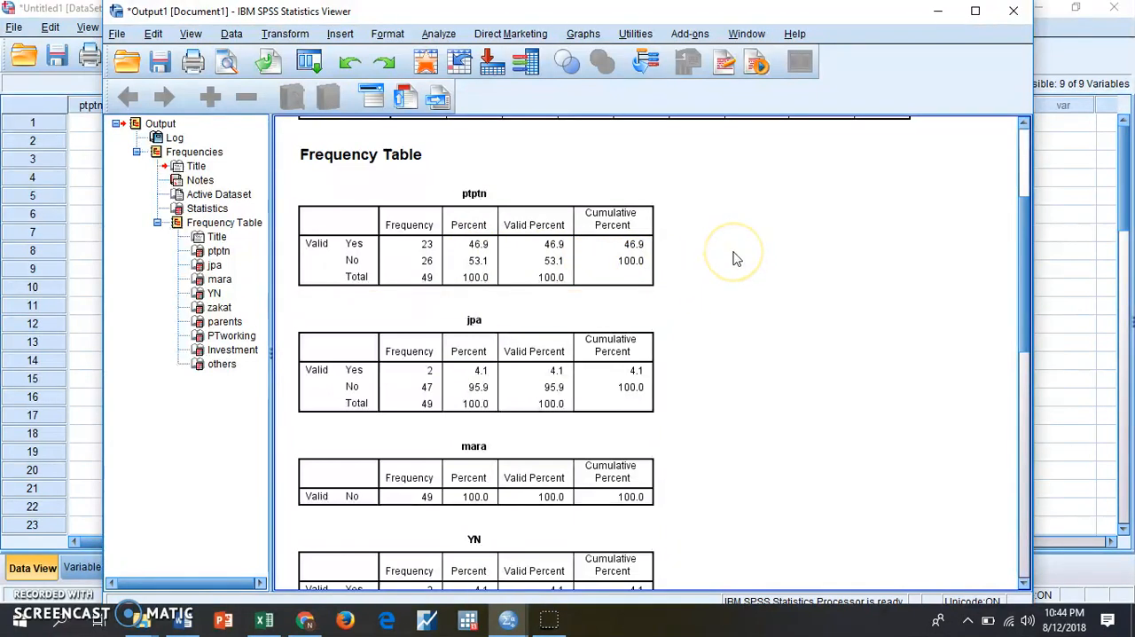
{"action": "left_click", "coordinate": [554, 258]}
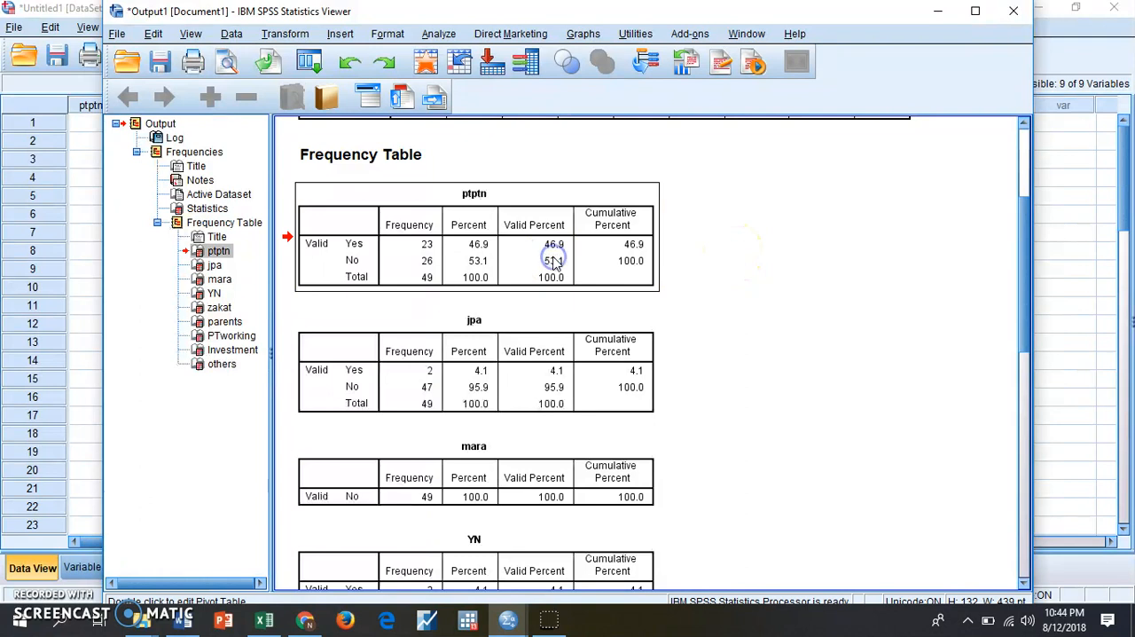
{"action": "left_click", "coordinate": [520, 355], "text": "ctrl"}
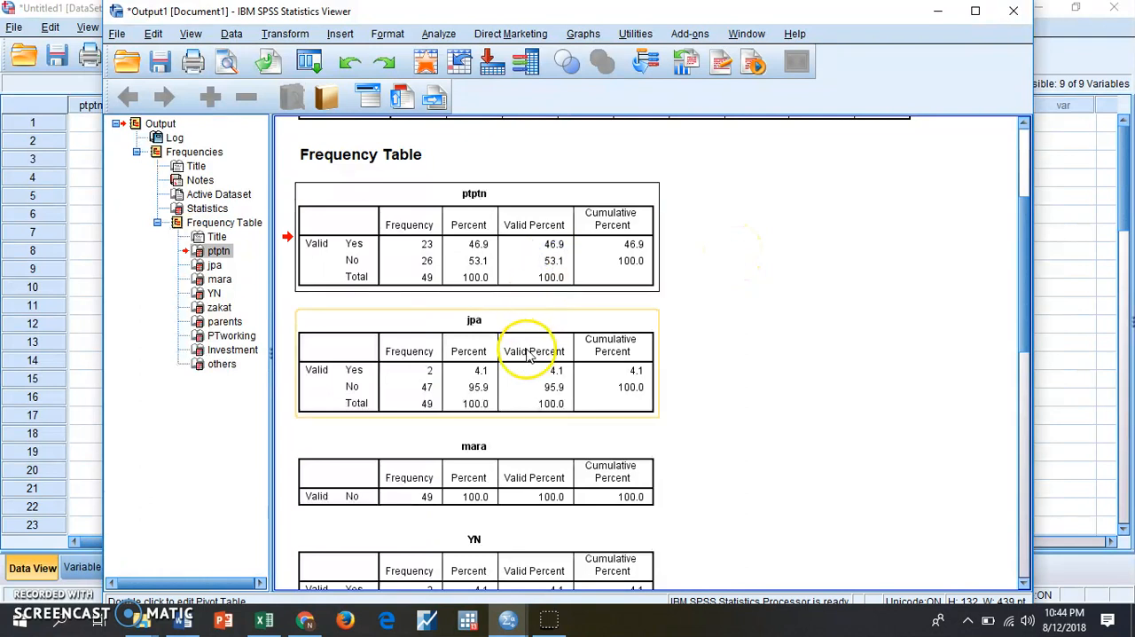
{"action": "left_click", "coordinate": [508, 482], "text": "ctrl"}
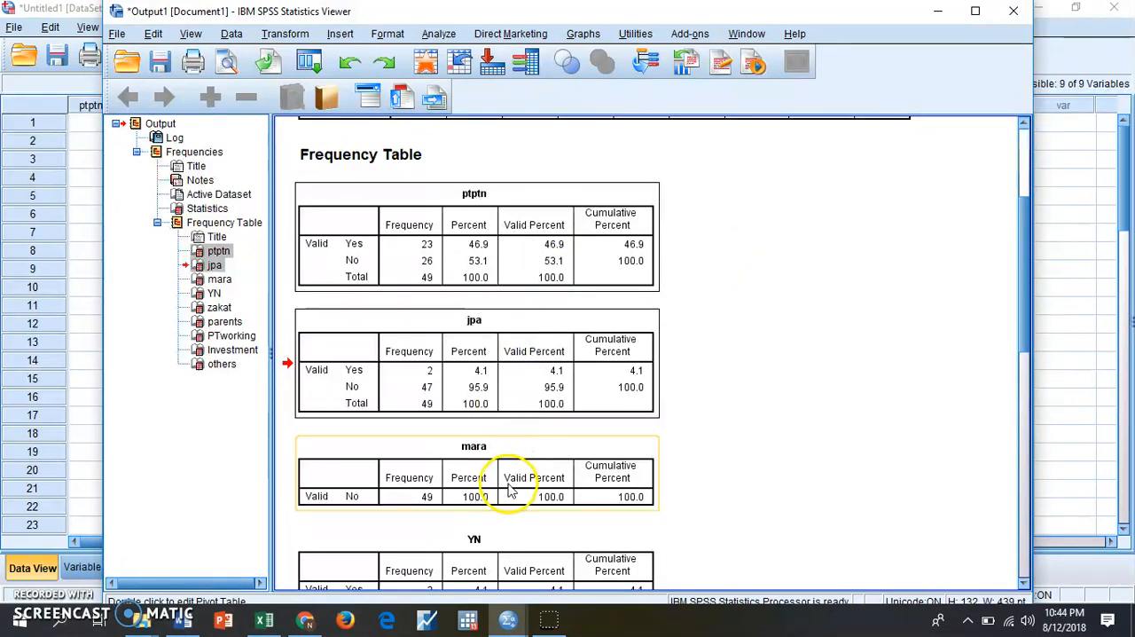
{"action": "left_click", "coordinate": [781, 410]}
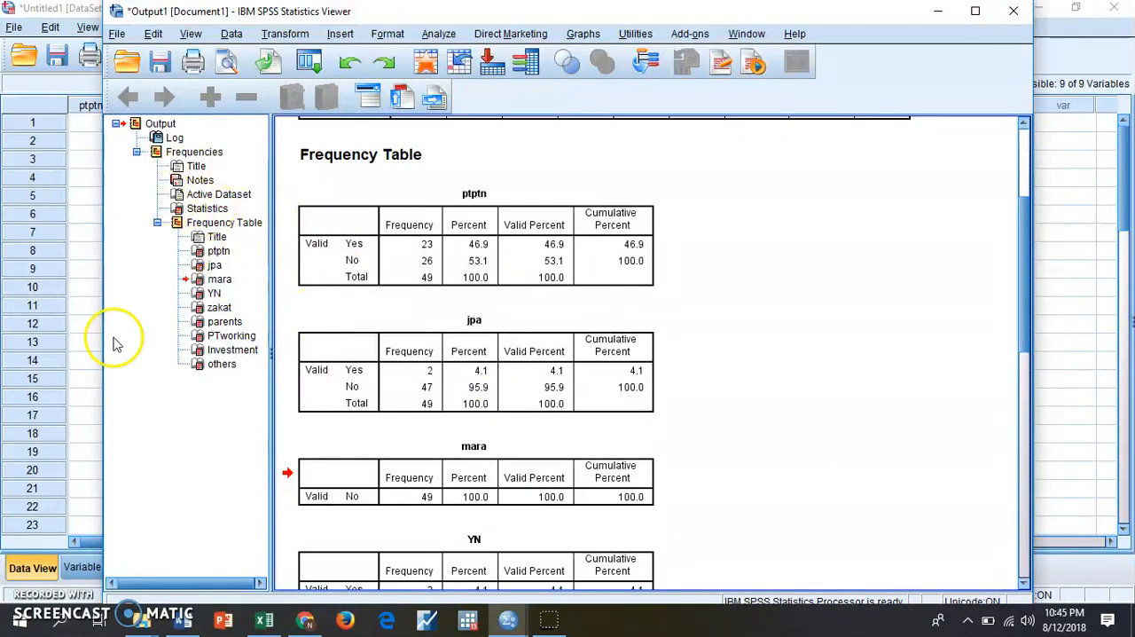
- Copy all nine frequency tables from ptptn through others out of the output outline
{"action": "left_click", "coordinate": [216, 252]}
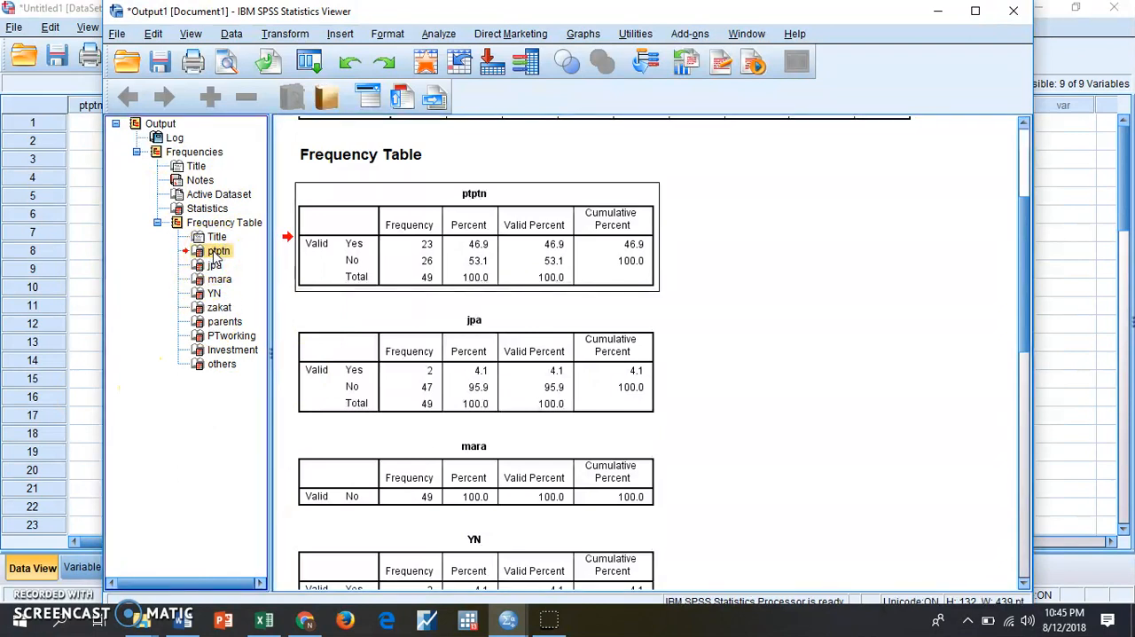
{"action": "left_click", "coordinate": [218, 366], "text": "shift"}
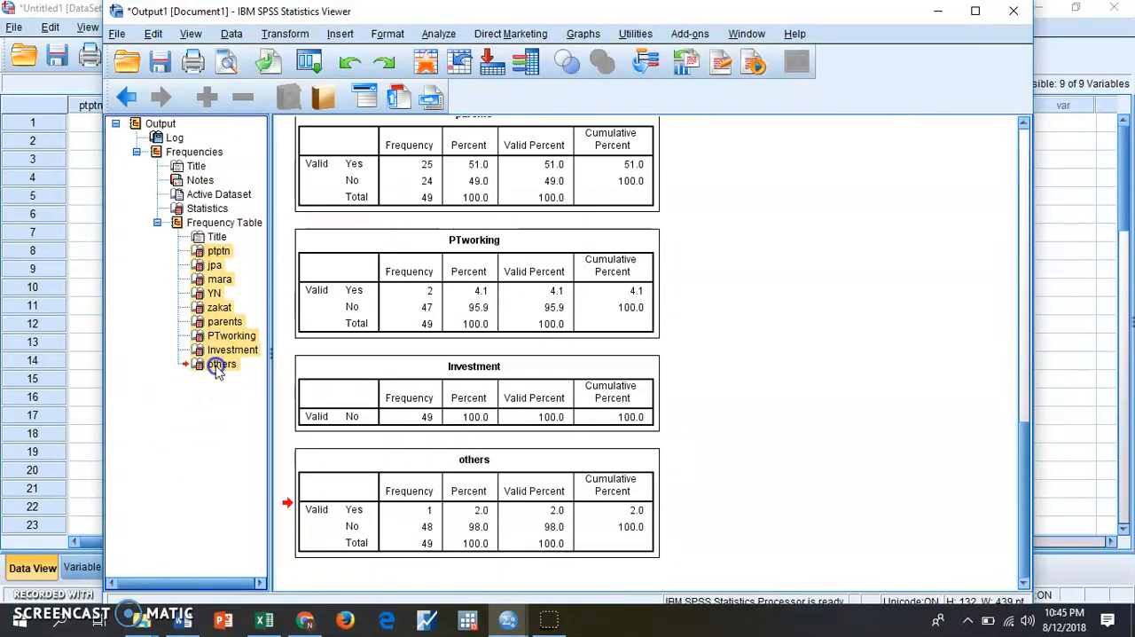
{"action": "right_click", "coordinate": [222, 350]}
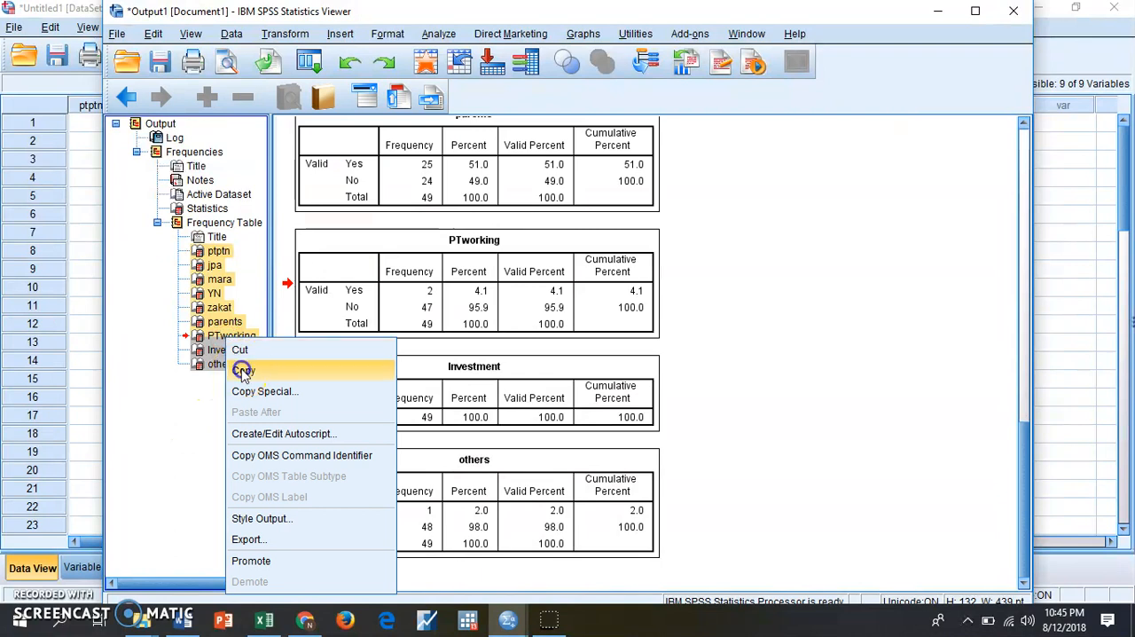
{"action": "left_click", "coordinate": [211, 370]}
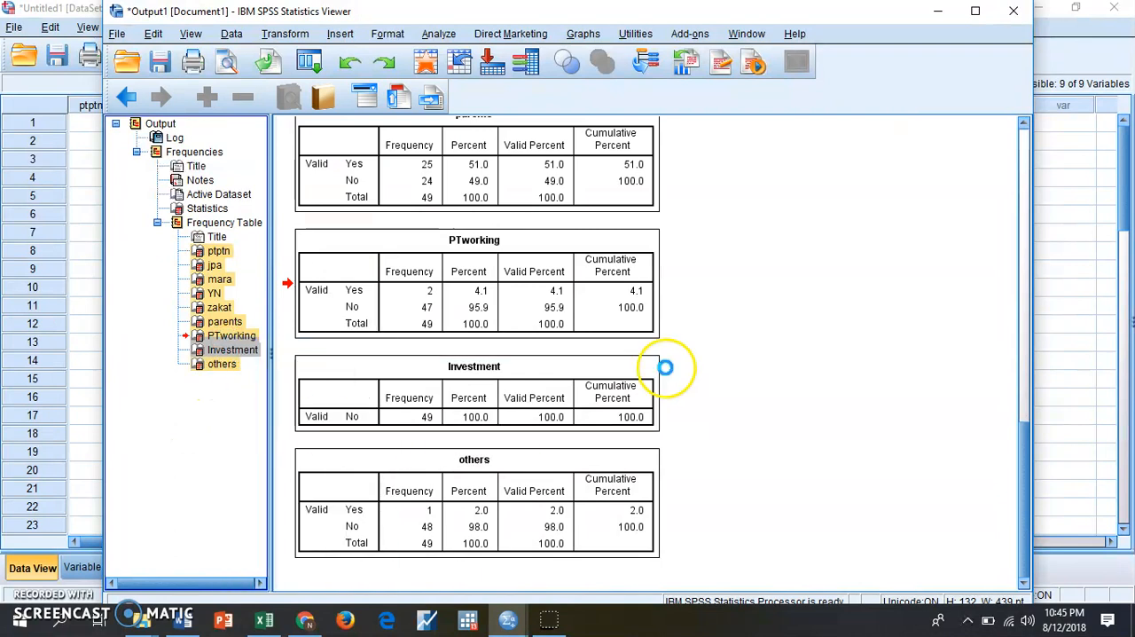
- Switch to Word, create a blank document and paste the nine copied frequency tables into it
{"action": "left_click", "coordinate": [188, 625]}
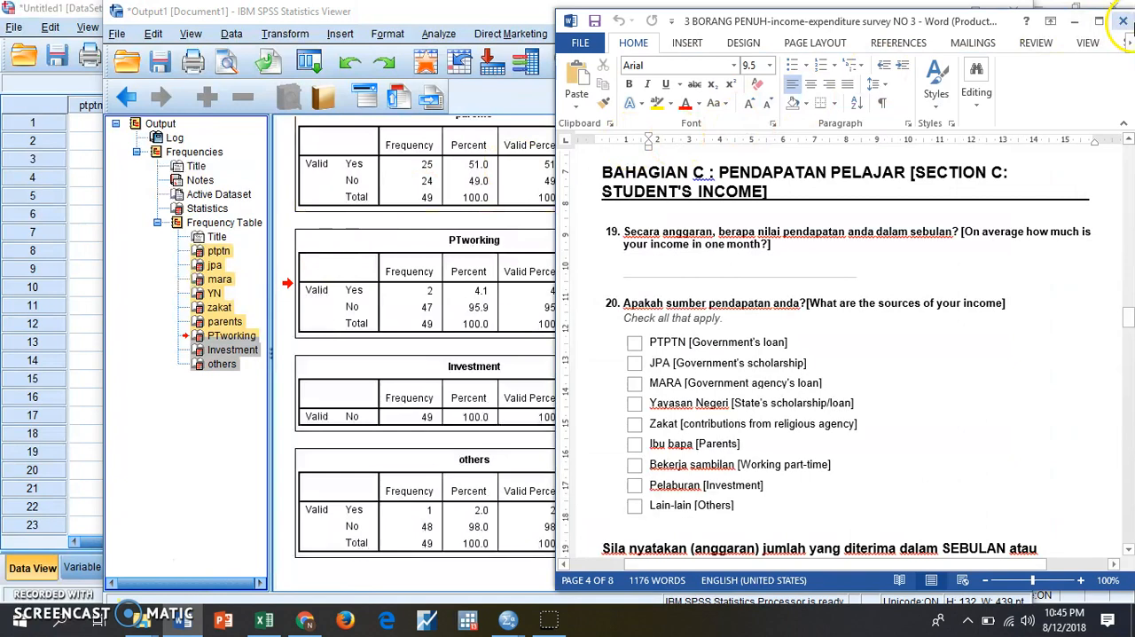
{"action": "left_click", "coordinate": [1100, 21]}
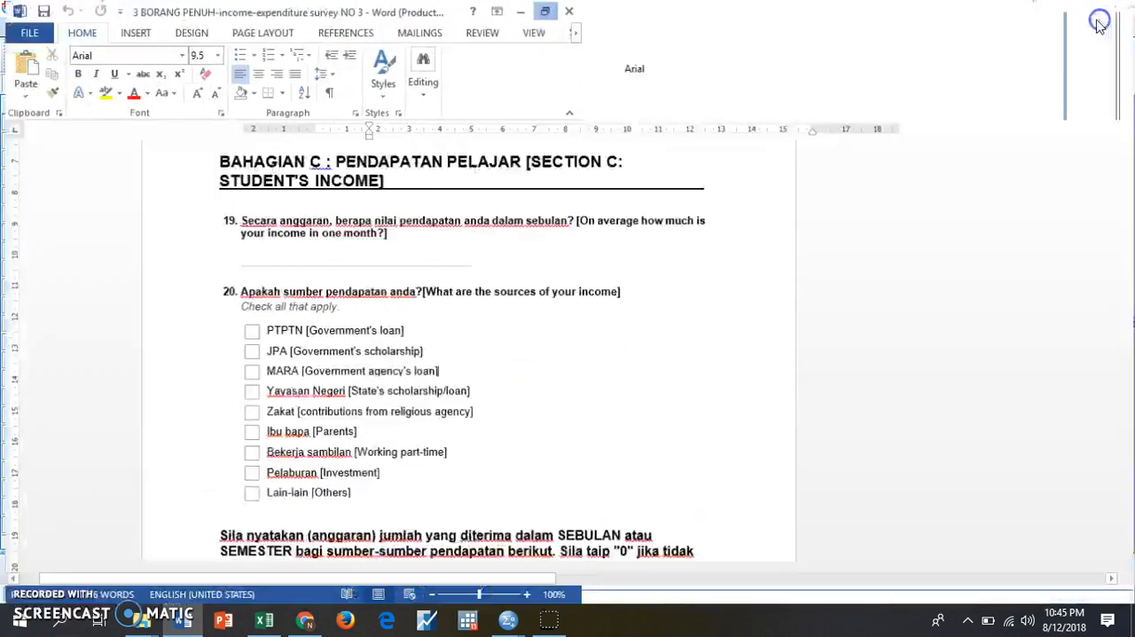
{"action": "left_click", "coordinate": [24, 33]}
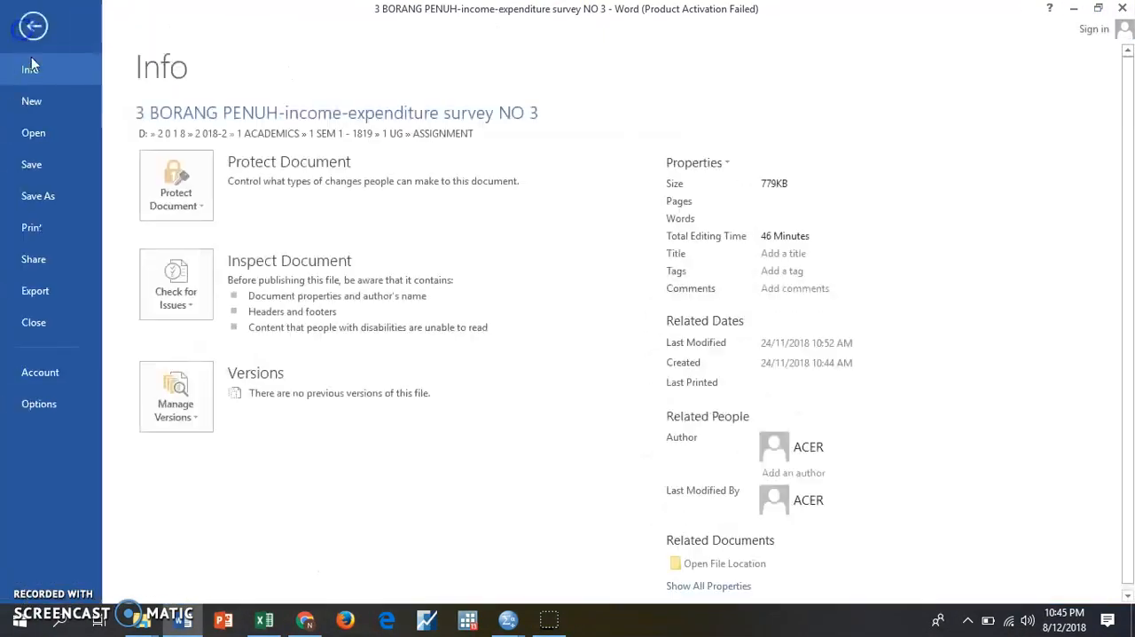
{"action": "left_click", "coordinate": [31, 105]}
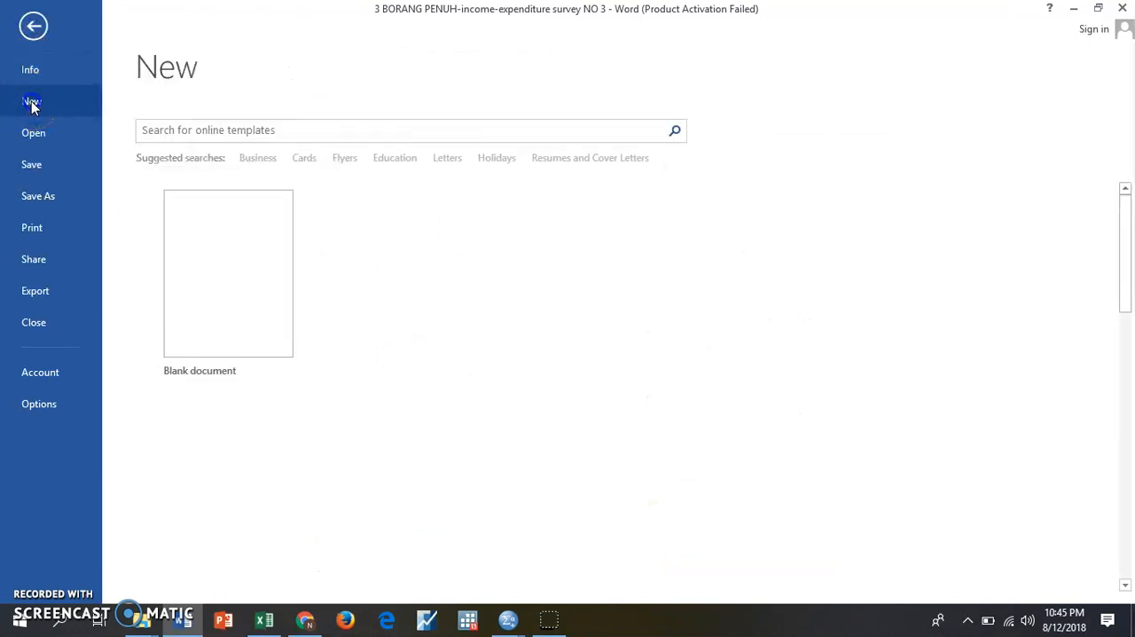
{"action": "left_click", "coordinate": [208, 218]}
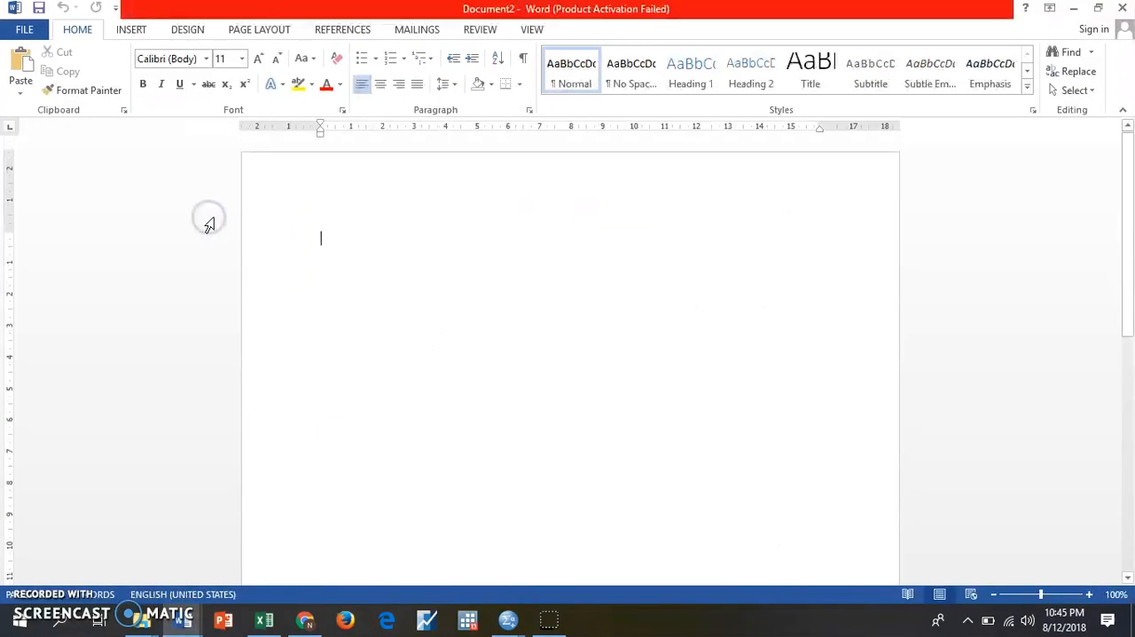
{"action": "left_click", "coordinate": [25, 59]}
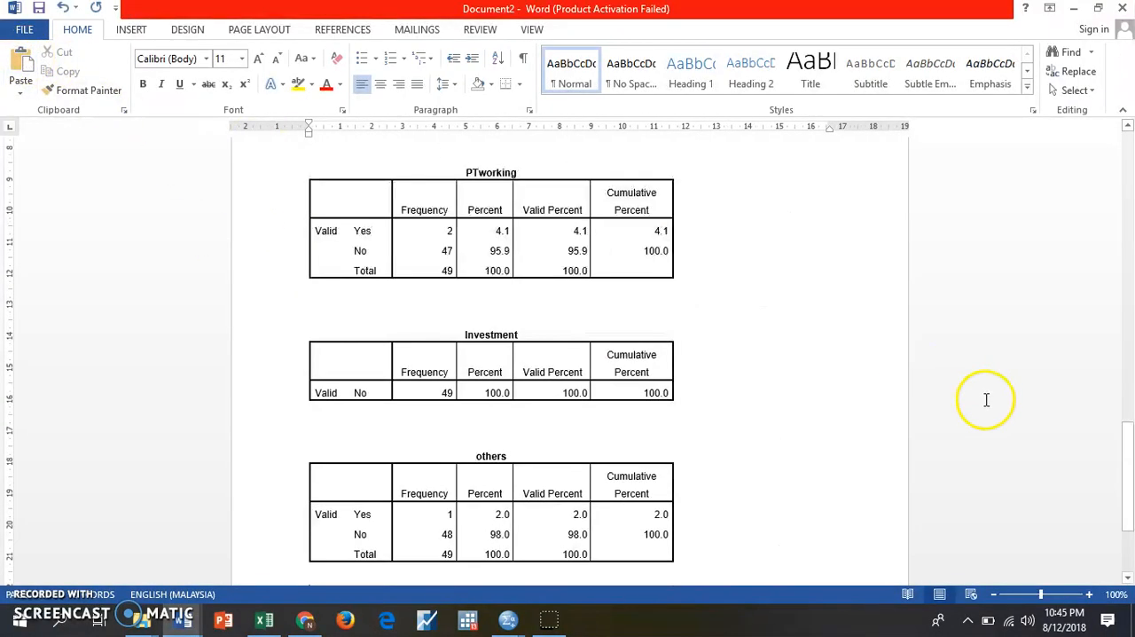
- Move the ptptn title from above the first table into its row-label cell, replacing the word Valid
{"action": "scroll", "coordinate": [775, 410], "scroll_direction": "up", "scroll_amount": 5}
{"action": "scroll", "coordinate": [775, 410], "scroll_direction": "up", "scroll_amount": 15}
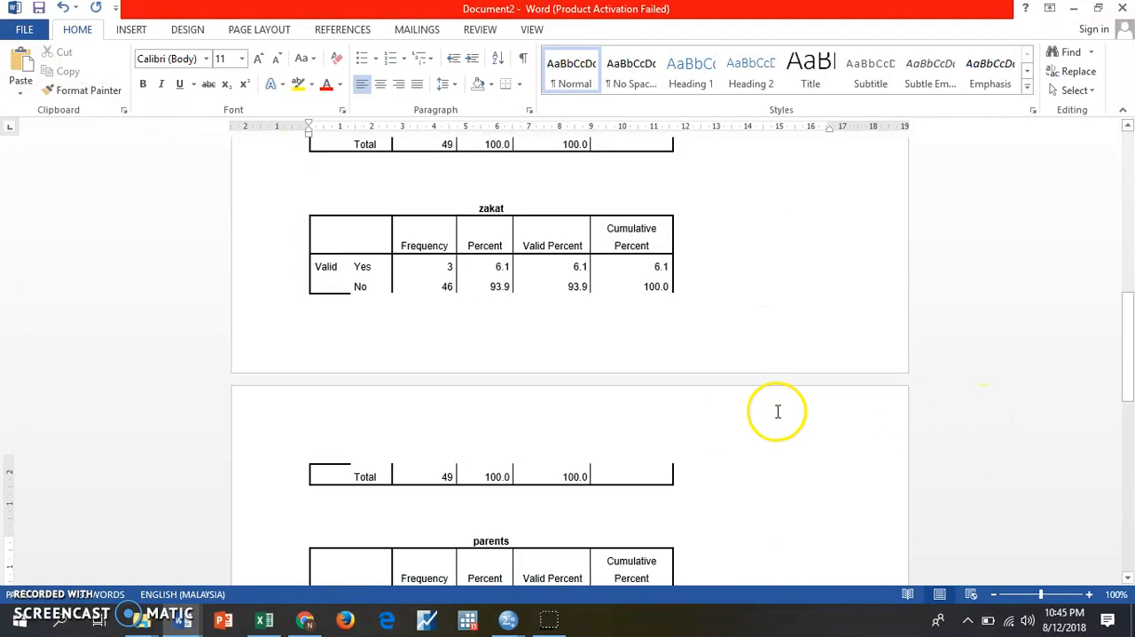
{"action": "scroll", "coordinate": [777, 411], "scroll_direction": "up", "scroll_amount": 3}
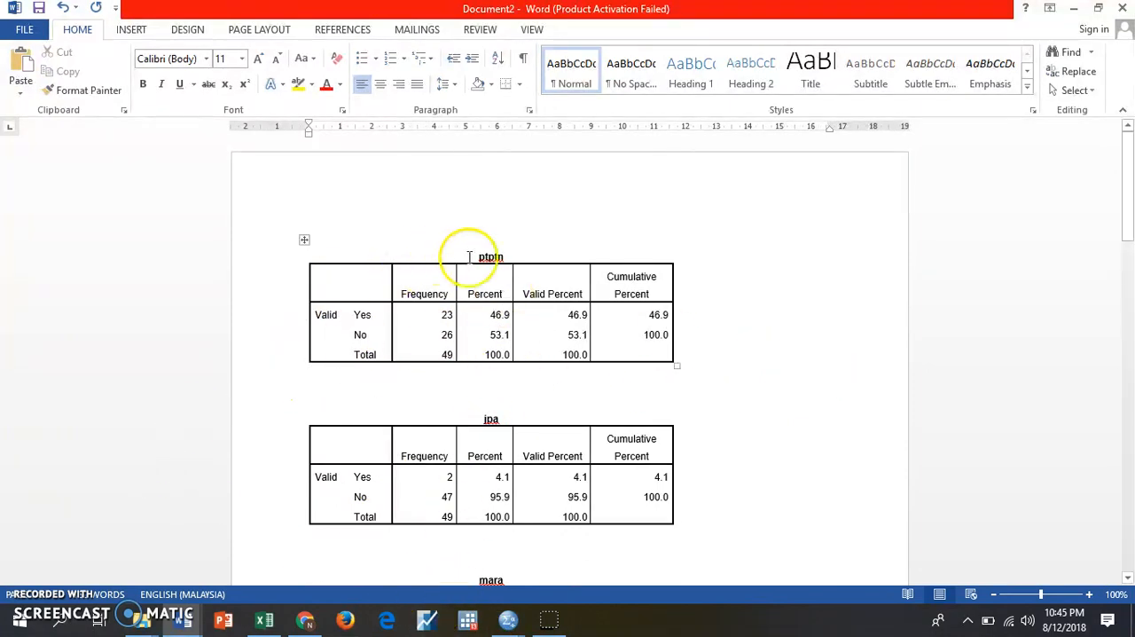
{"action": "left_click_drag", "start_coordinate": [514, 256], "coordinate": [448, 256]}
{"action": "left_click", "coordinate": [62, 51]}
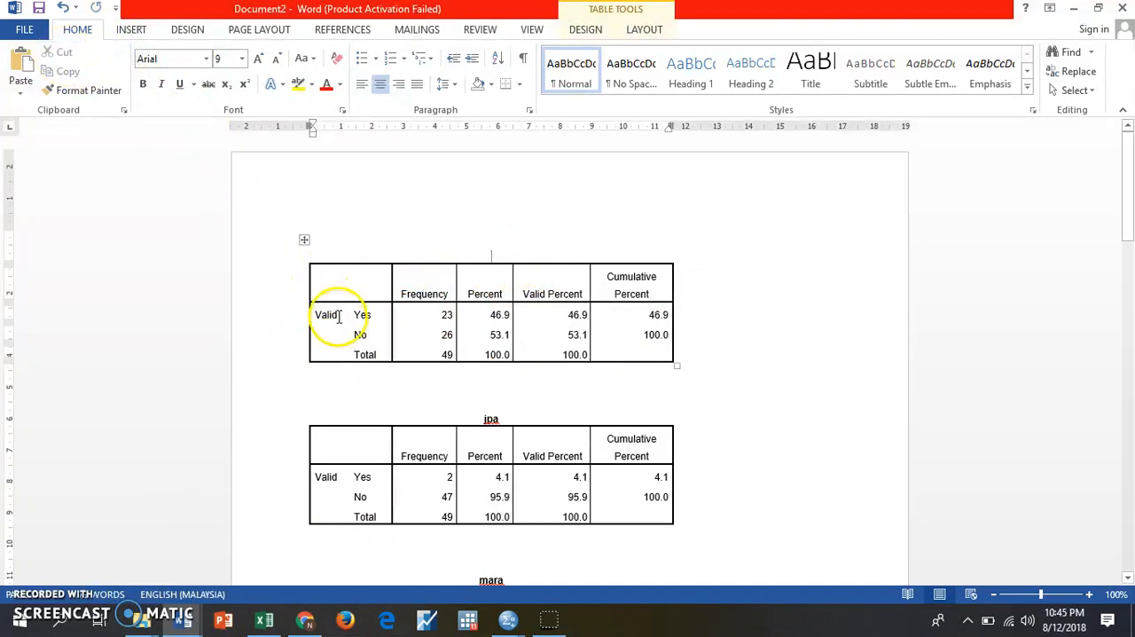
{"action": "key", "text": "BackSpace"}
{"action": "key", "text": "BackSpace"}
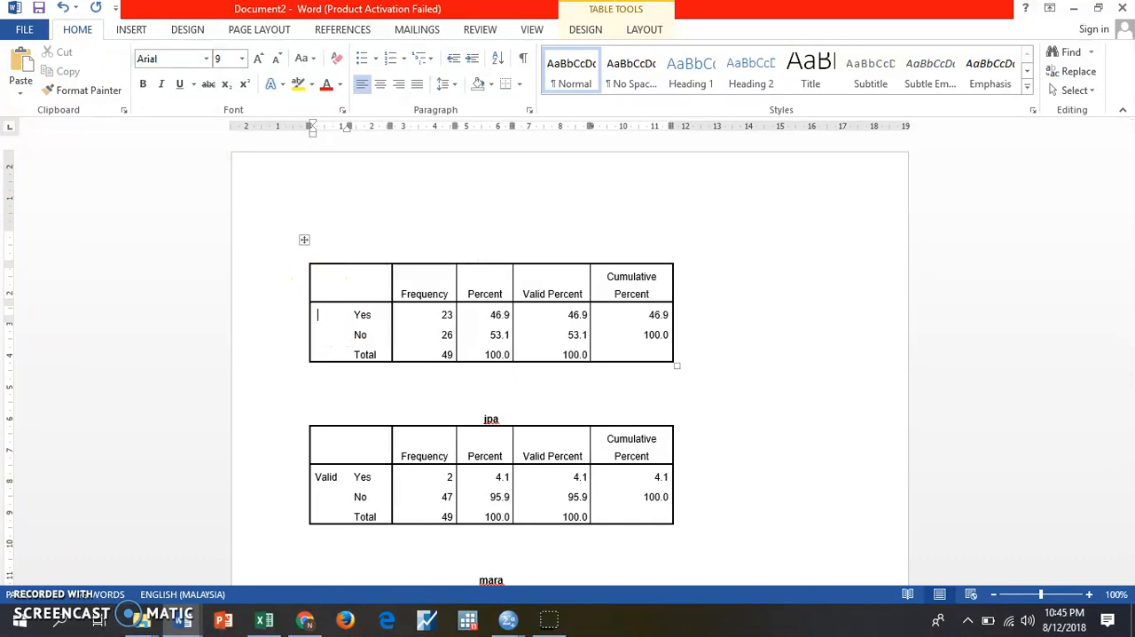
{"action": "left_click", "coordinate": [19, 71]}
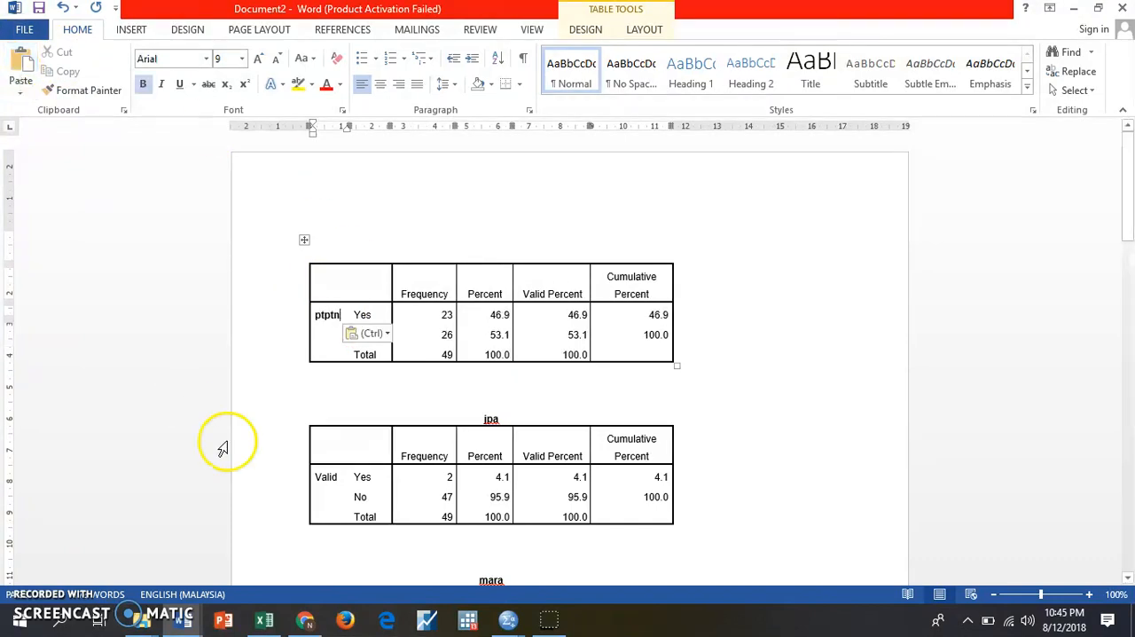
- Move the jpa title from above the second table into its row-label cell, replacing the word Valid
{"action": "double_click", "coordinate": [490, 418]}
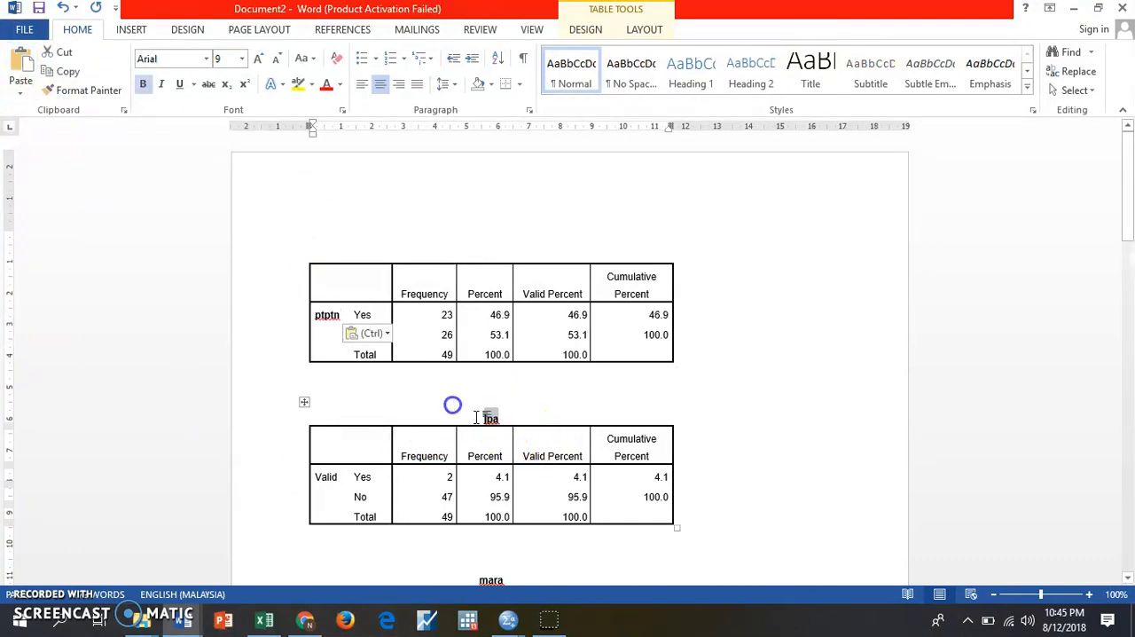
{"action": "left_click", "coordinate": [70, 55]}
{"action": "left_click", "coordinate": [338, 480]}
{"action": "key", "text": "BackSpace"}
{"action": "key", "text": "BackSpace"}
{"action": "left_click", "coordinate": [325, 476]}
{"action": "left_click", "coordinate": [24, 64]}
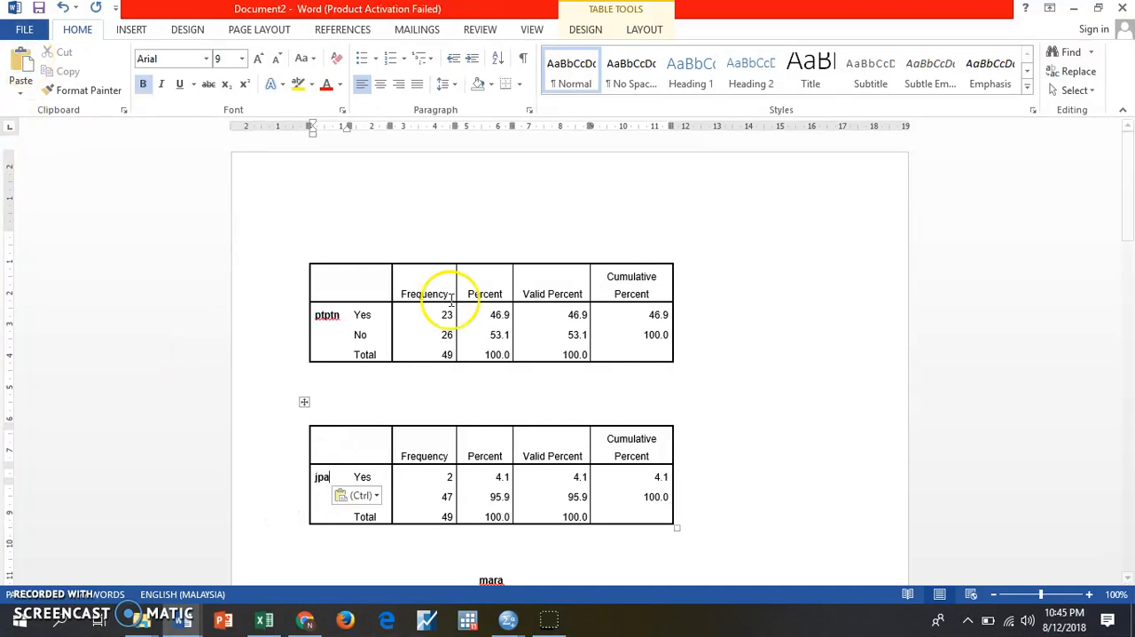
- Move the mara title from above the third table into its row-label cell, replacing the word Valid
{"action": "scroll", "coordinate": [679, 418], "scroll_direction": "down", "scroll_amount": 4}
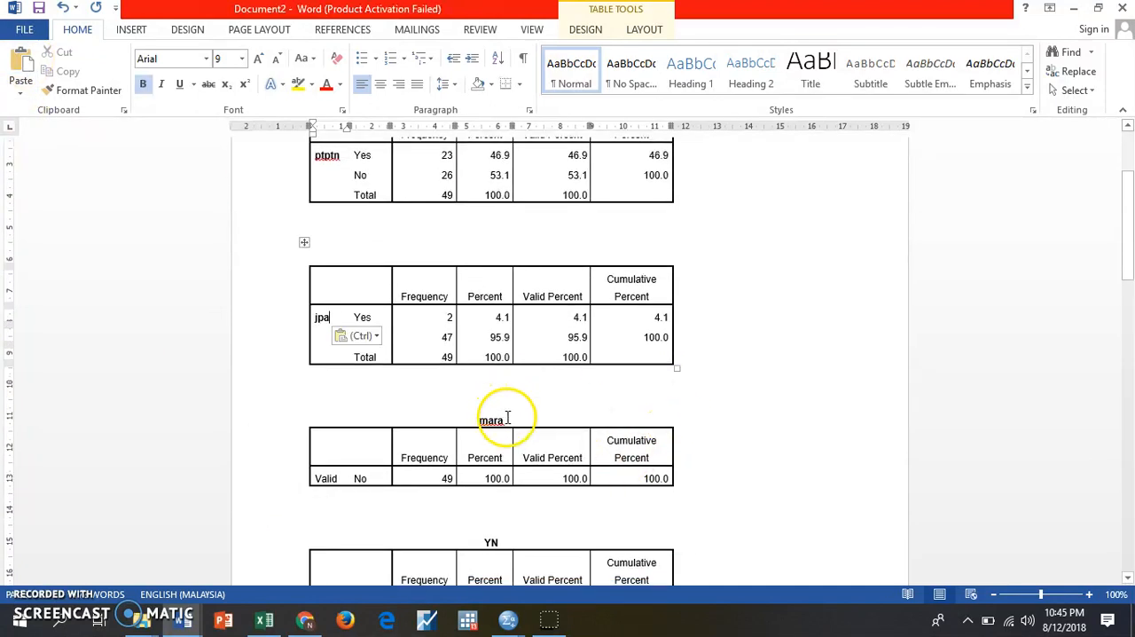
{"action": "left_click", "coordinate": [62, 53]}
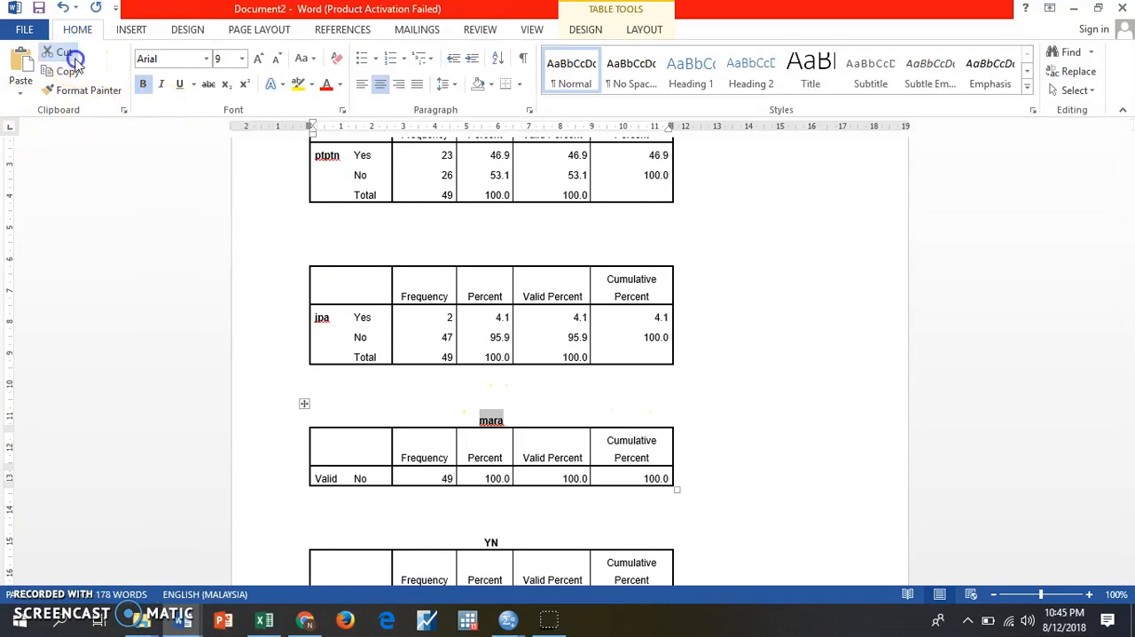
{"action": "left_click", "coordinate": [338, 478]}
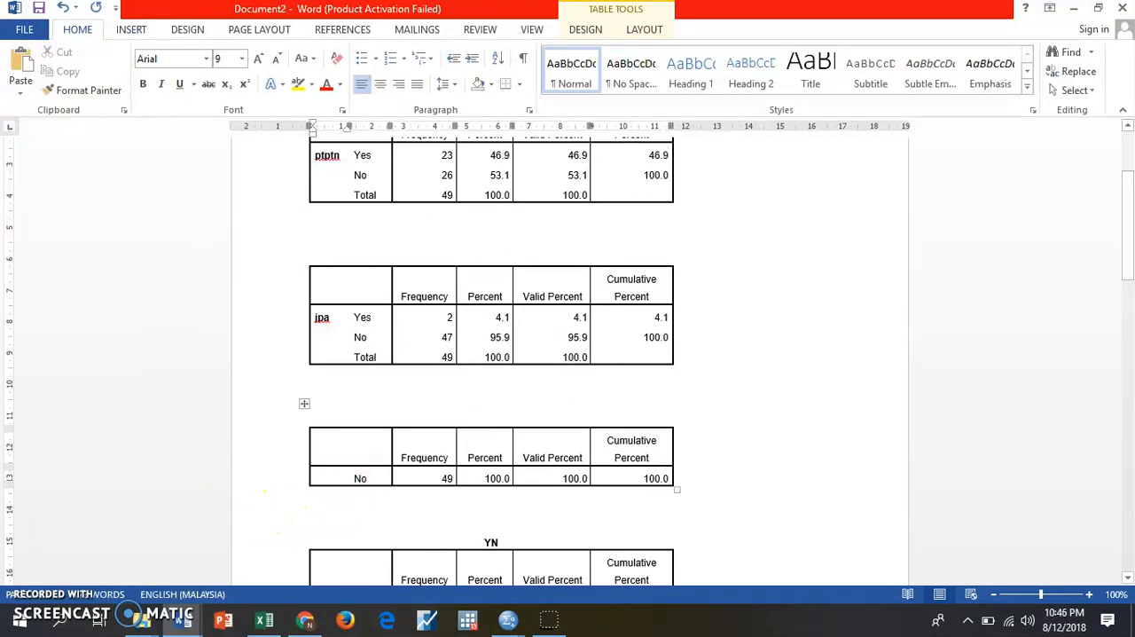
{"action": "left_click", "coordinate": [20, 71]}
{"action": "left_click", "coordinate": [852, 240]}
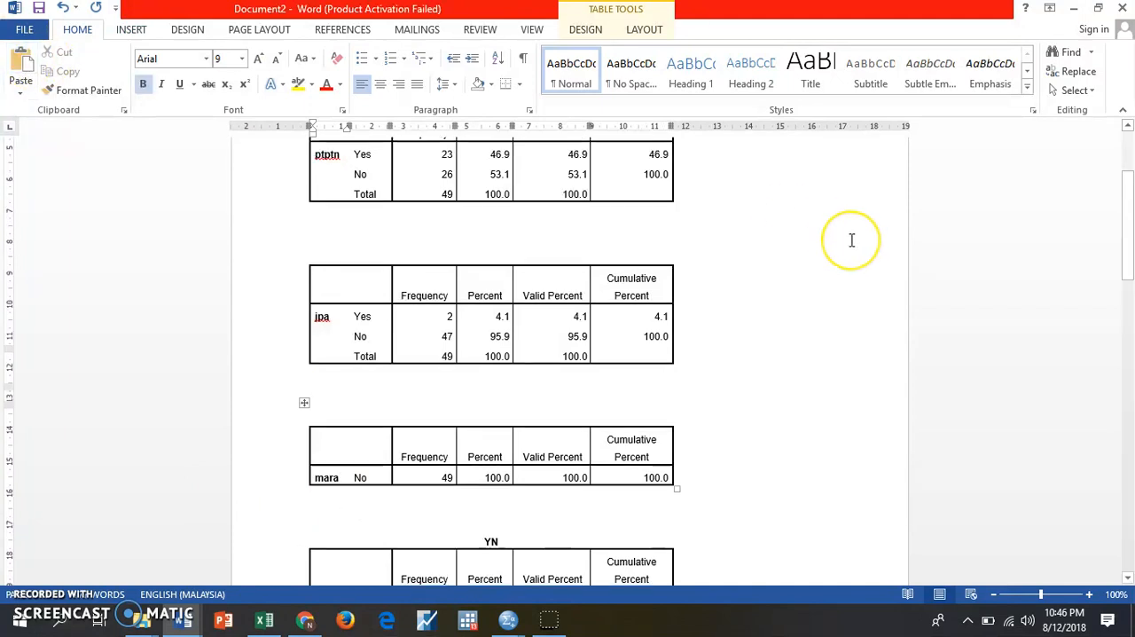
- Cut the blank lines, empty title row and header row above the jpa data to join it to the ptptn table
{"action": "scroll", "coordinate": [852, 241], "scroll_direction": "up", "scroll_amount": 3}
{"action": "left_click", "coordinate": [522, 306]}
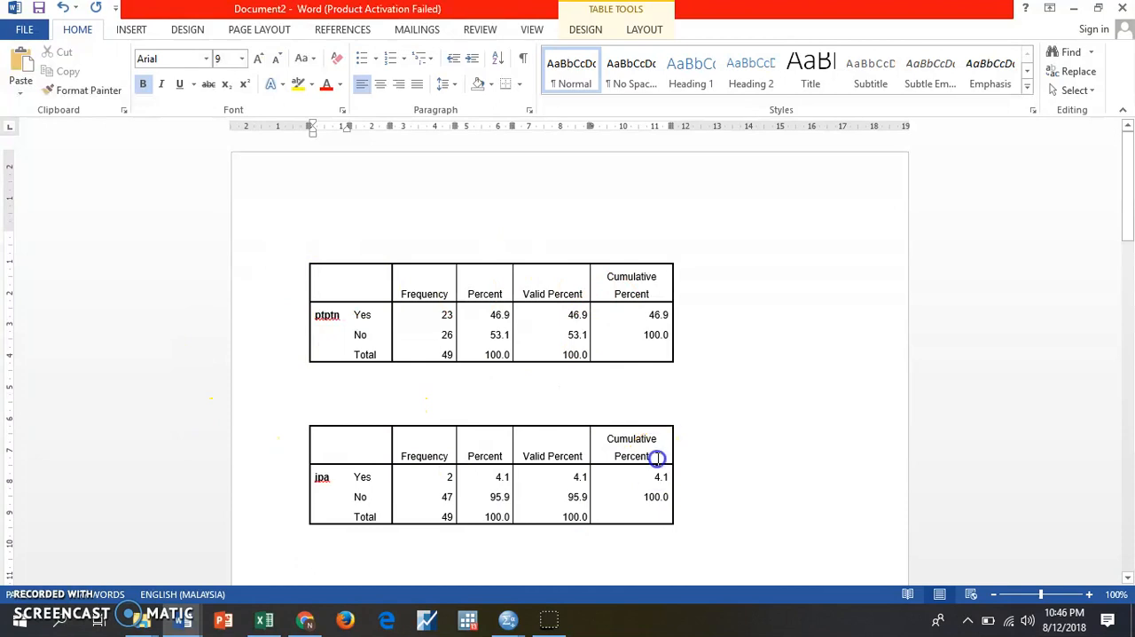
{"action": "left_click_drag", "start_coordinate": [657, 457], "coordinate": [316, 456]}
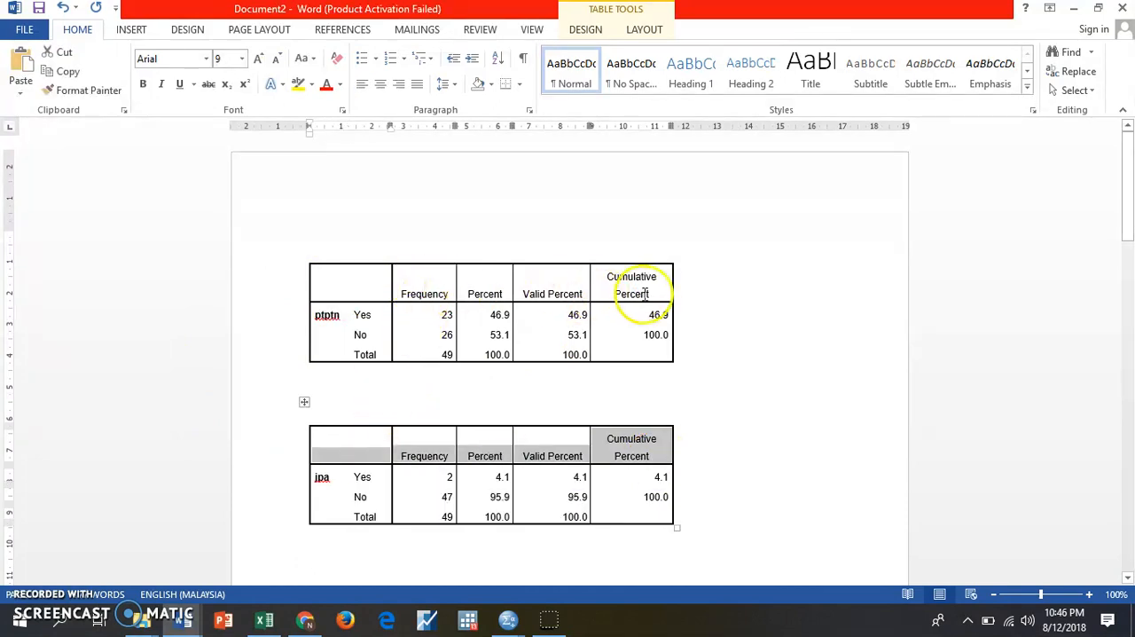
{"action": "left_click", "coordinate": [817, 424]}
{"action": "left_click_drag", "start_coordinate": [661, 456], "coordinate": [313, 416]}
{"action": "left_click", "coordinate": [313, 381]}
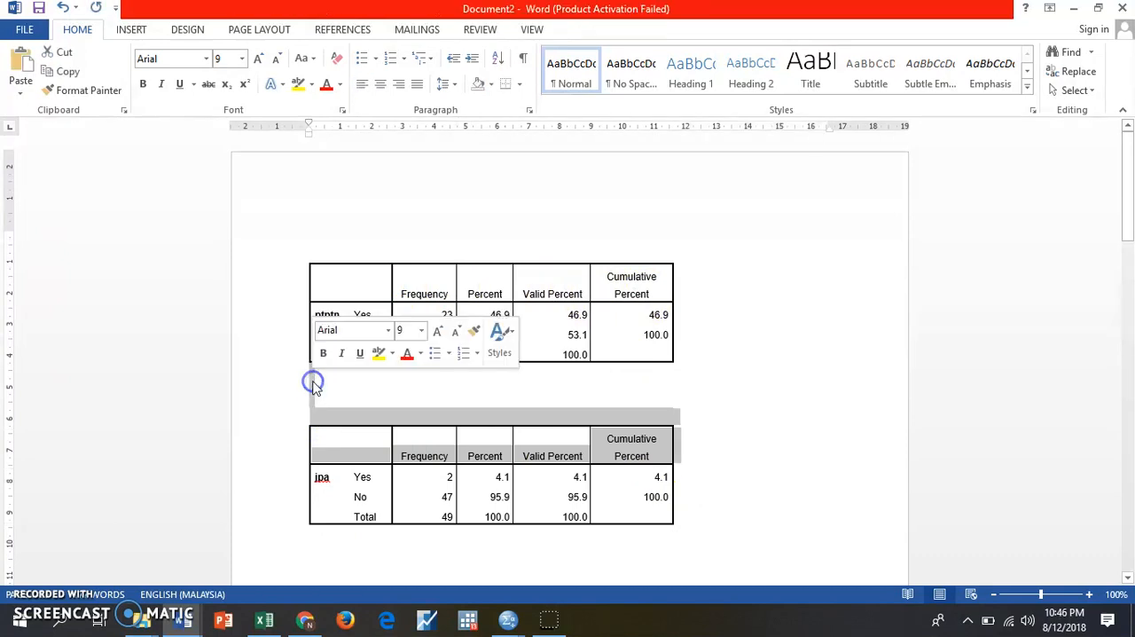
{"action": "right_click", "coordinate": [361, 421]}
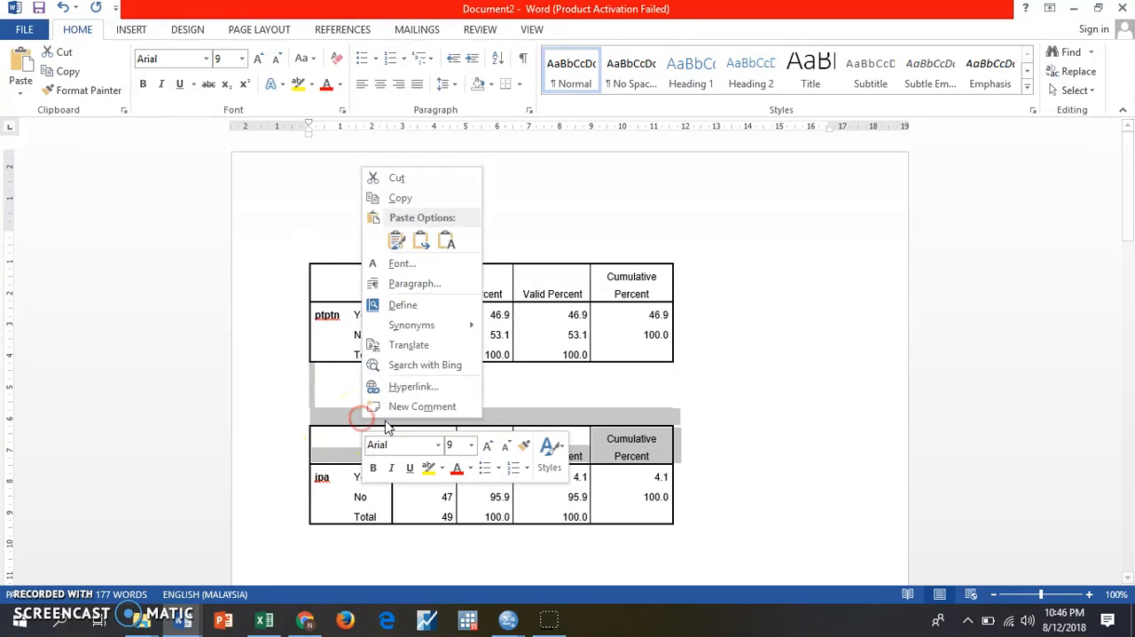
{"action": "left_click", "coordinate": [396, 179]}
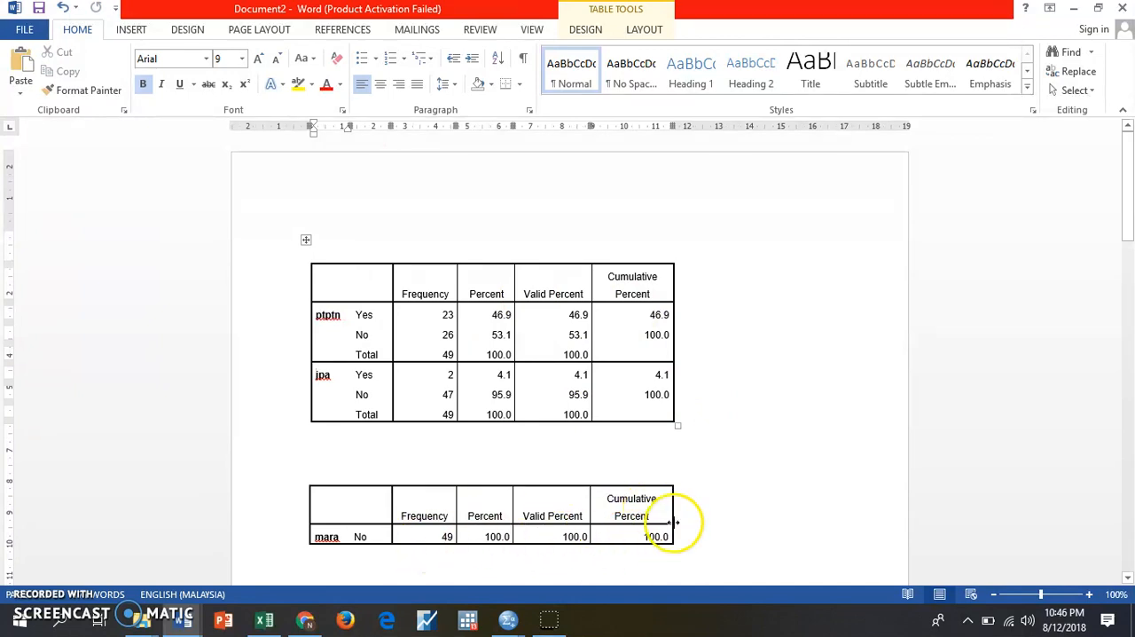
- Cut the blank lines, empty title row and header row above the mara data to attach it below jpa
{"action": "left_click_drag", "start_coordinate": [666, 519], "coordinate": [329, 438]}
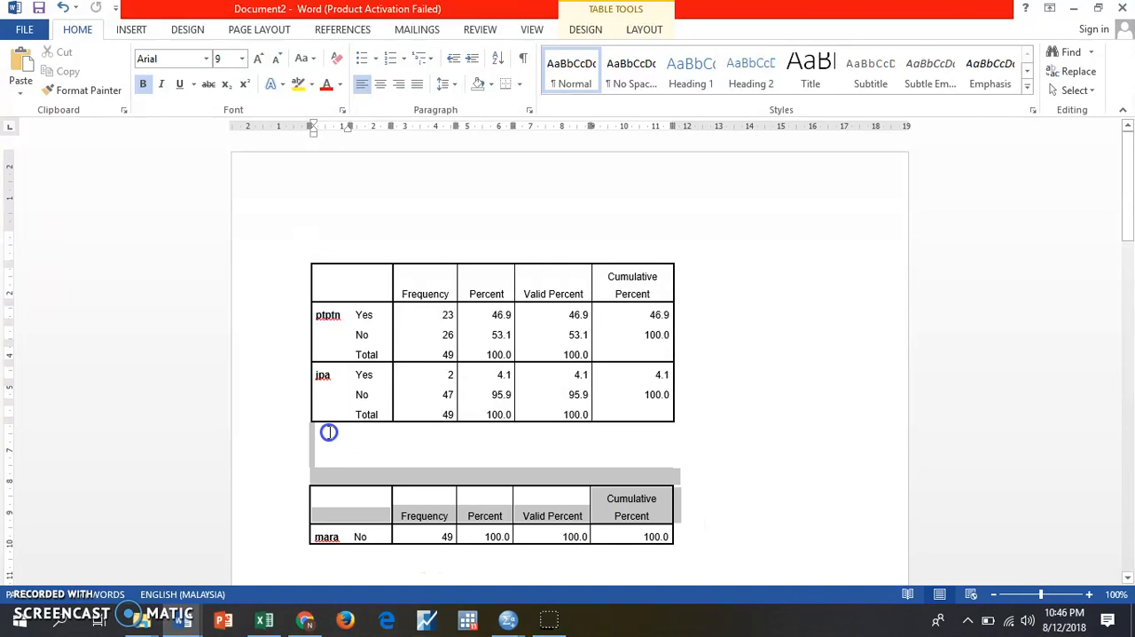
{"action": "left_click", "coordinate": [330, 445]}
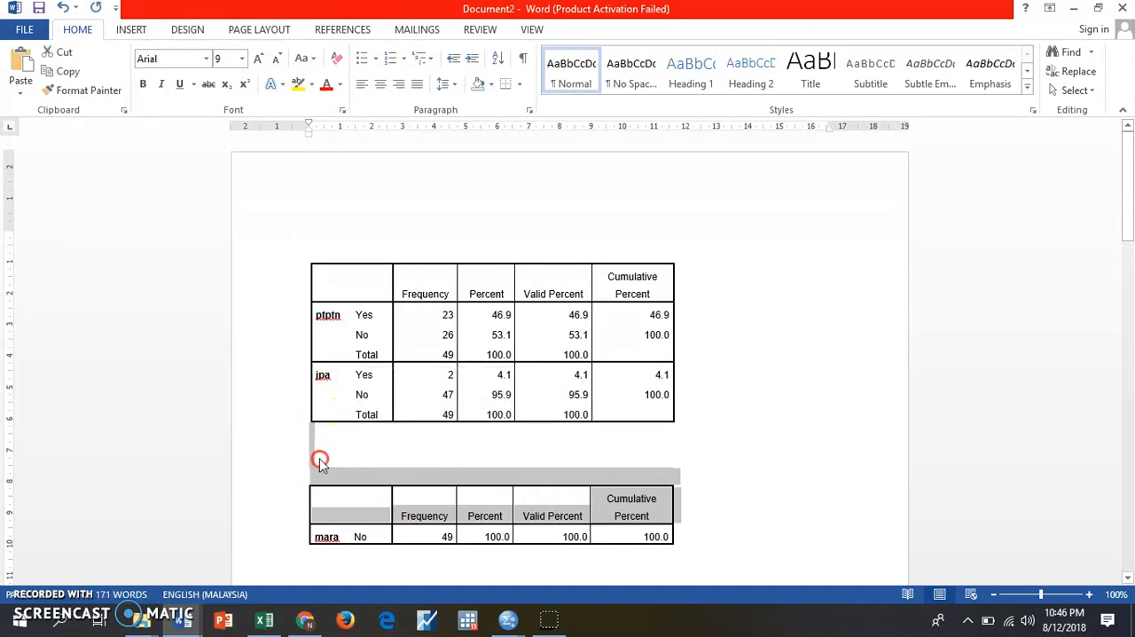
{"action": "right_click", "coordinate": [320, 462]}
{"action": "left_click", "coordinate": [364, 220]}
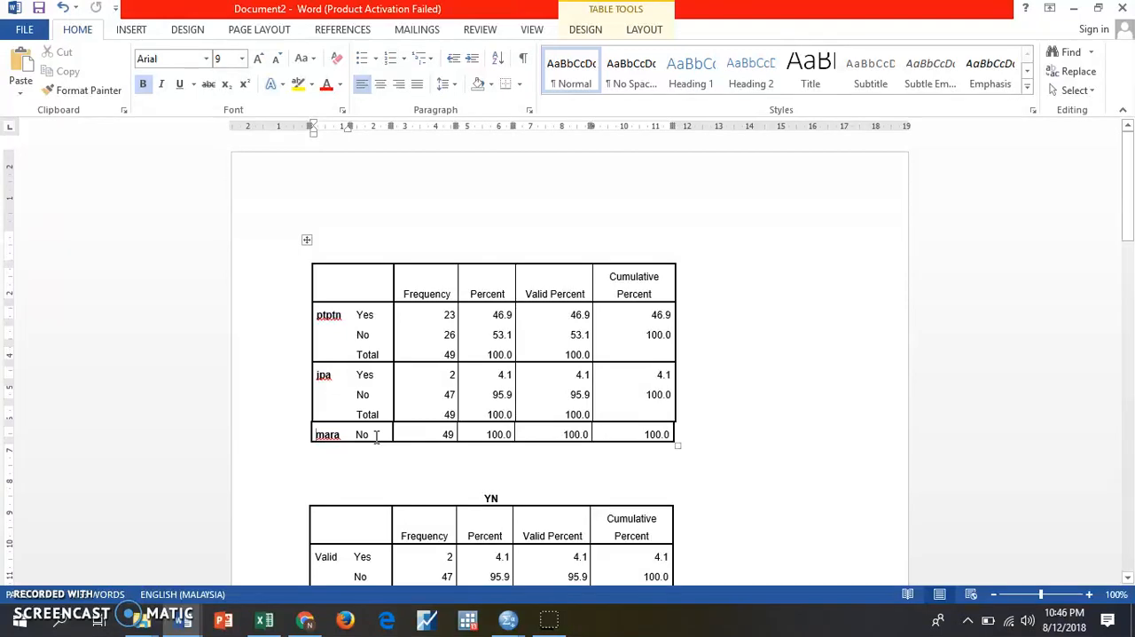
- Move the YN title from above its table into the row-label cell, replacing the word Valid
{"action": "scroll", "coordinate": [390, 465], "scroll_direction": "down", "scroll_amount": 3}
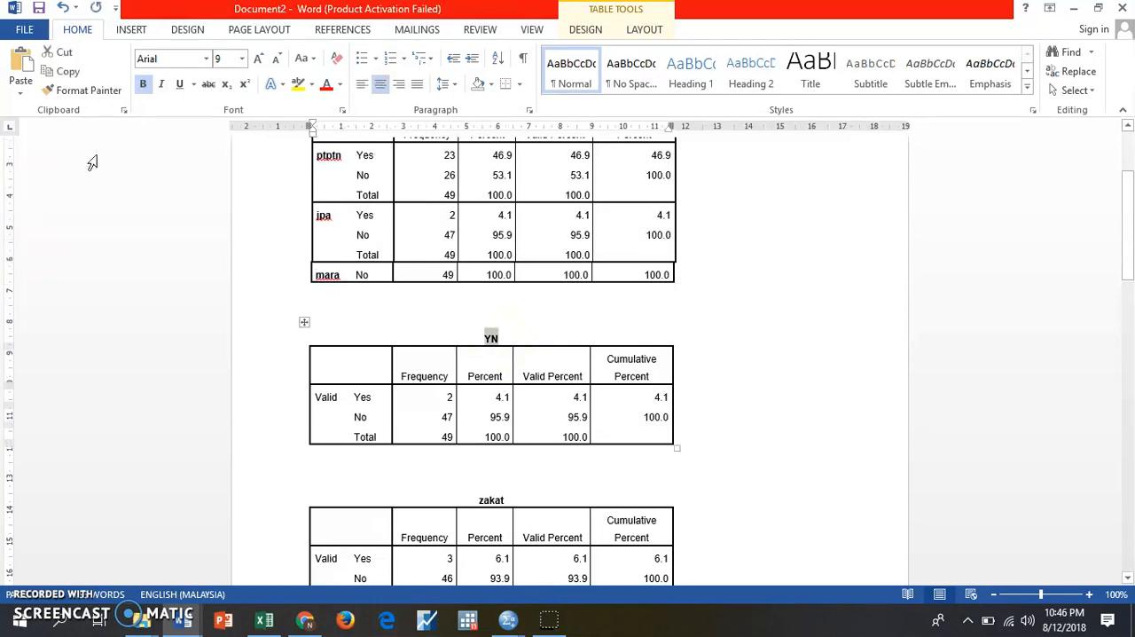
{"action": "left_click", "coordinate": [59, 51]}
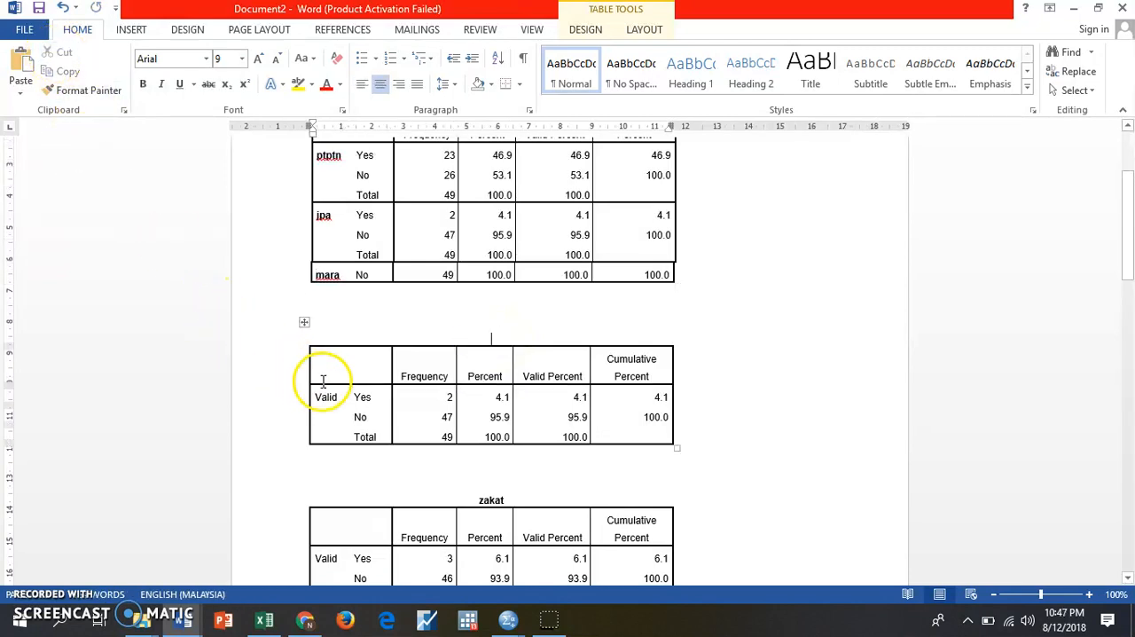
{"action": "key", "text": "BackSpace"}
{"action": "key", "text": "BackSpace"}
{"action": "key", "text": "BackSpace"}
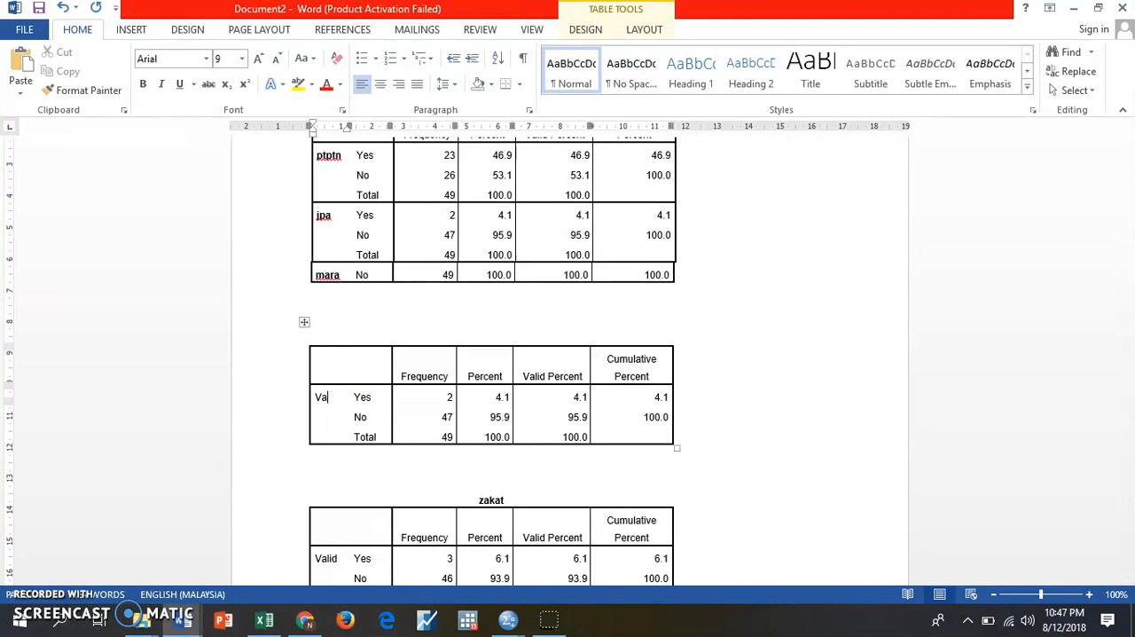
{"action": "left_click", "coordinate": [25, 58]}
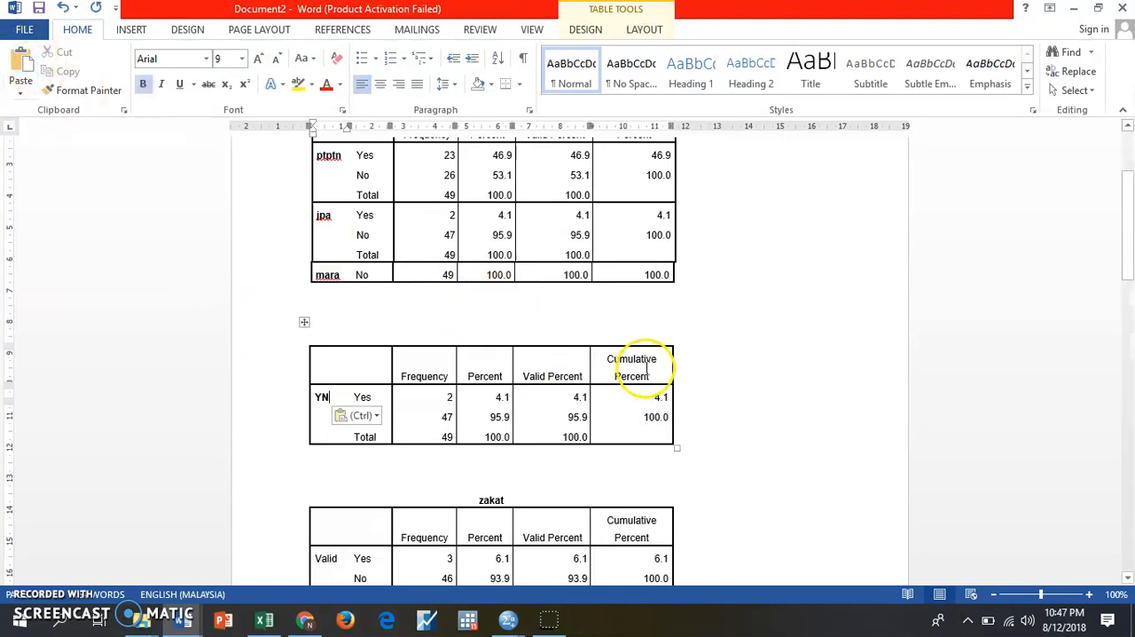
- Cut the blank lines, empty title row and header row above the YN data to attach it below mara
{"action": "left_click_drag", "start_coordinate": [657, 378], "coordinate": [315, 300]}
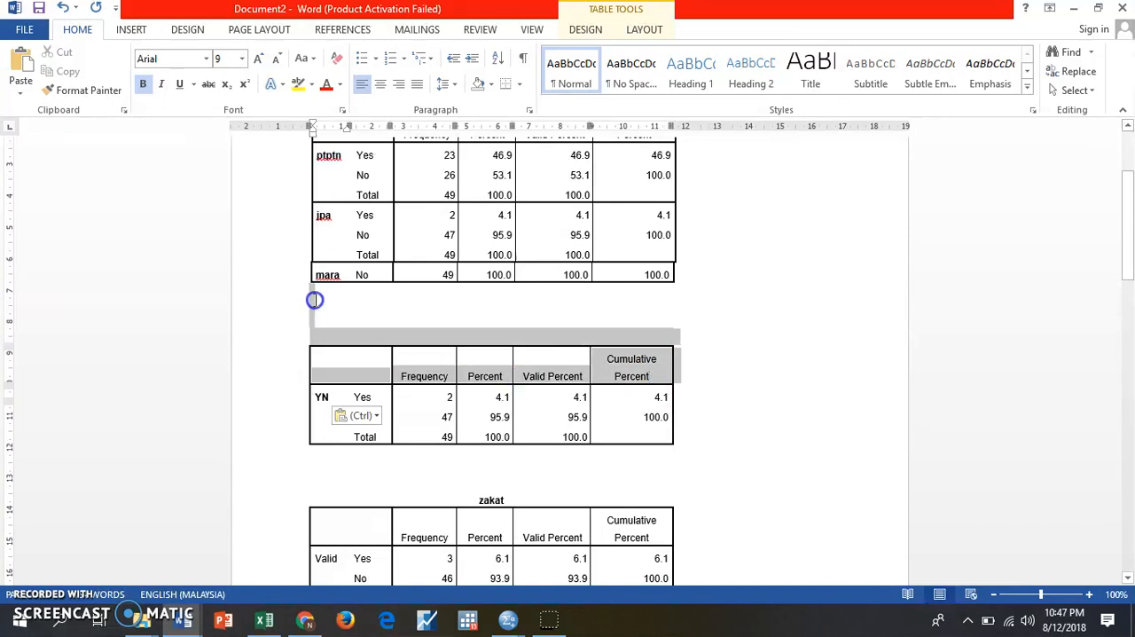
{"action": "right_click", "coordinate": [318, 292]}
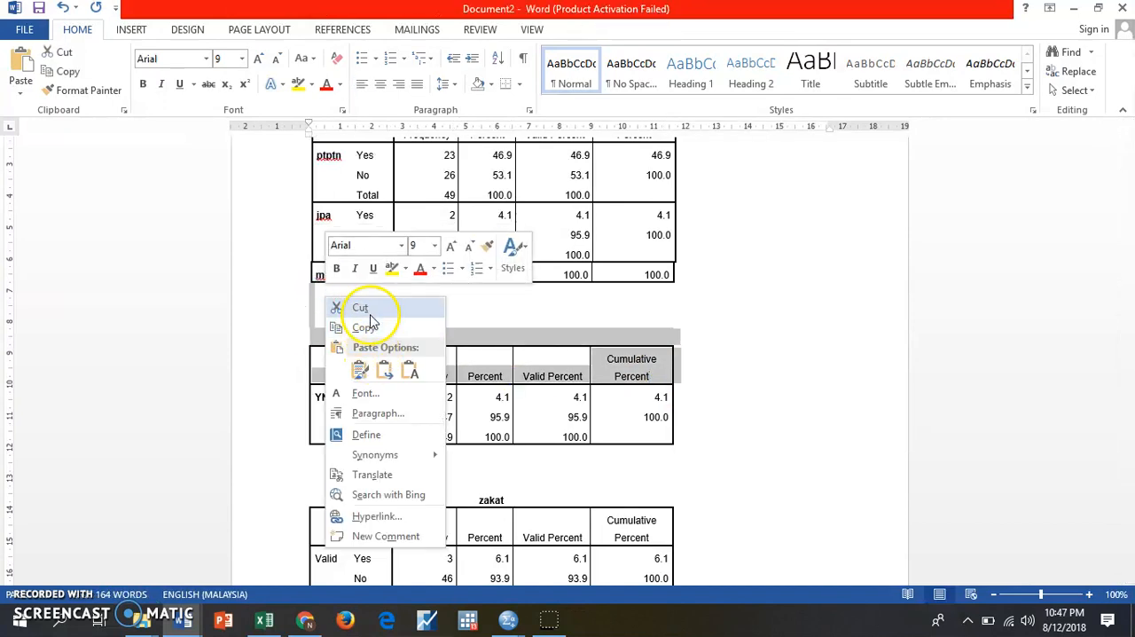
{"action": "left_click", "coordinate": [370, 307]}
- Adjust the combined table's column borders, widening the Cumulative Percent column and aligning the Frequency, Percent and Valid Percent columns across all blocks
{"action": "scroll", "coordinate": [753, 375], "scroll_direction": "up", "scroll_amount": 3}
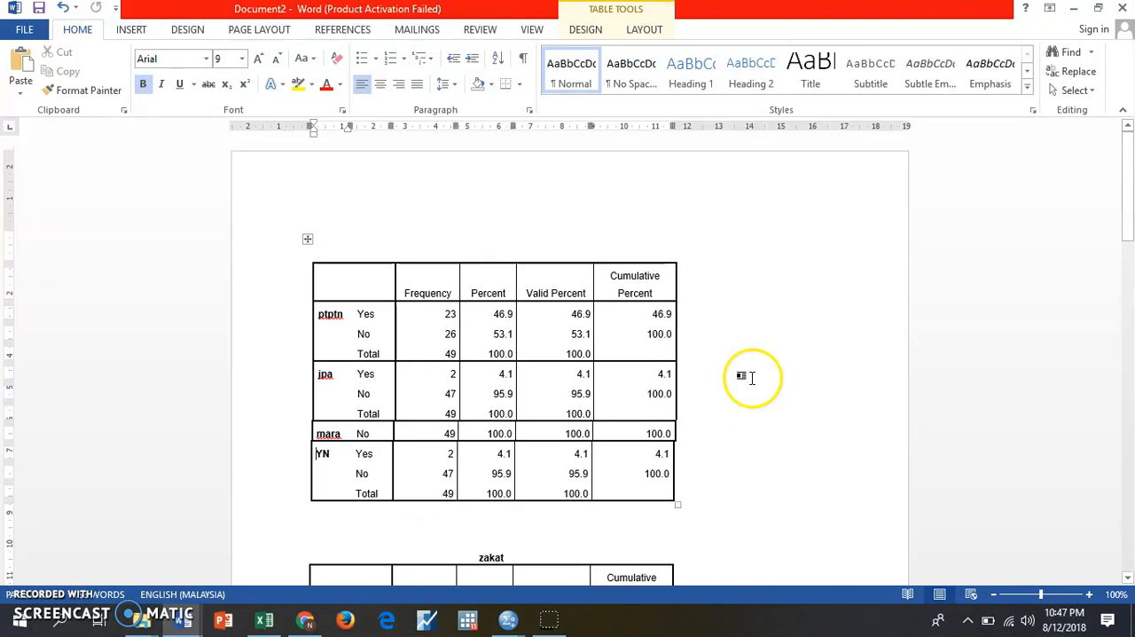
{"action": "left_click", "coordinate": [669, 461]}
{"action": "left_click_drag", "start_coordinate": [672, 457], "coordinate": [695, 453]}
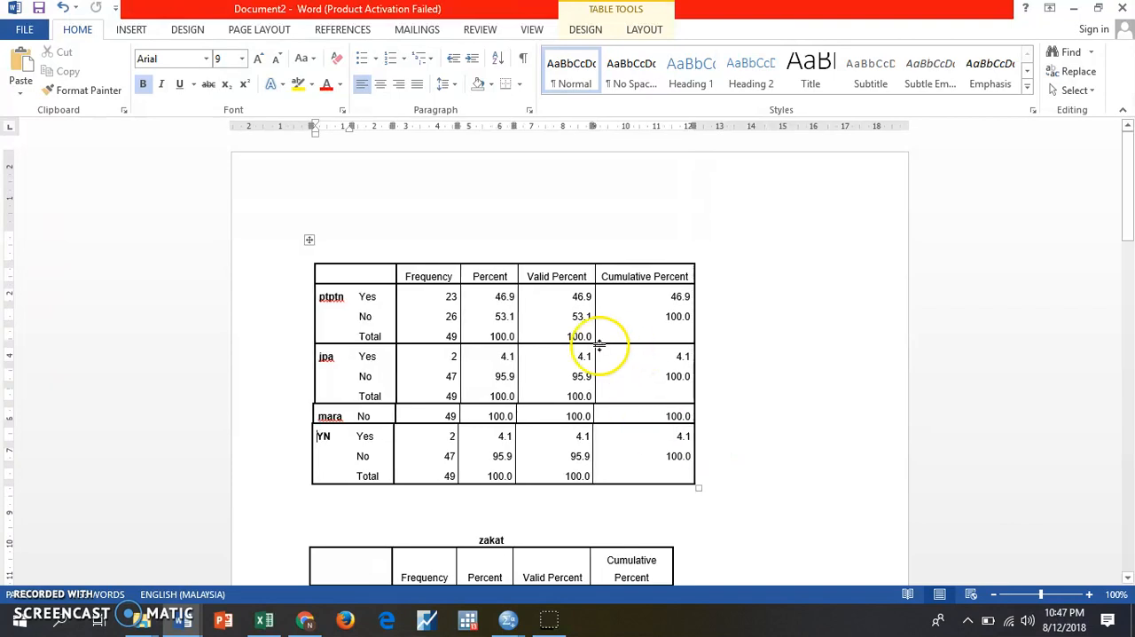
{"action": "left_click_drag", "start_coordinate": [595, 329], "coordinate": [602, 355]}
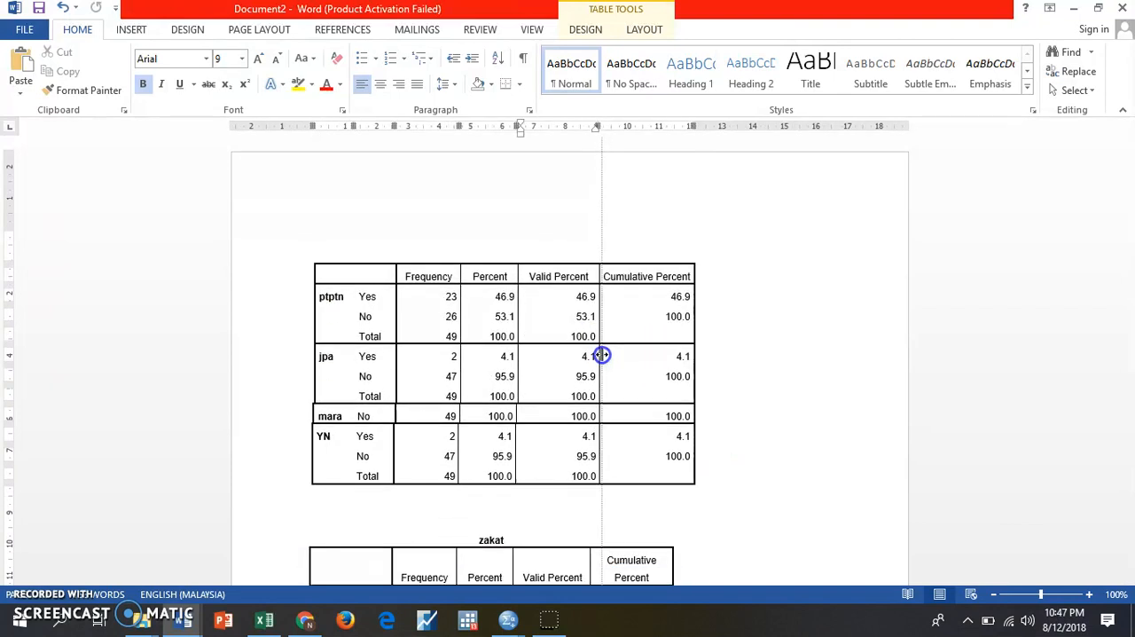
{"action": "mouse_move", "coordinate": [519, 369]}
{"action": "left_mouse_down"}
{"action": "mouse_move", "coordinate": [500, 381]}
{"action": "mouse_move", "coordinate": [559, 381]}
{"action": "mouse_move", "coordinate": [538, 381]}
{"action": "left_mouse_up"}
{"action": "left_click", "coordinate": [467, 359]}
{"action": "left_click_drag", "start_coordinate": [462, 353], "coordinate": [404, 361]}
- Delete the Valid Percent column's cells from the combined table, shifting the remaining cells left
{"action": "left_click", "coordinate": [578, 488]}
{"action": "left_click_drag", "start_coordinate": [596, 488], "coordinate": [591, 275]}
{"action": "right_click", "coordinate": [592, 276]}
{"action": "left_click", "coordinate": [550, 440]}
{"action": "left_click", "coordinate": [591, 491]}
{"action": "left_click_drag", "start_coordinate": [596, 493], "coordinate": [581, 277]}
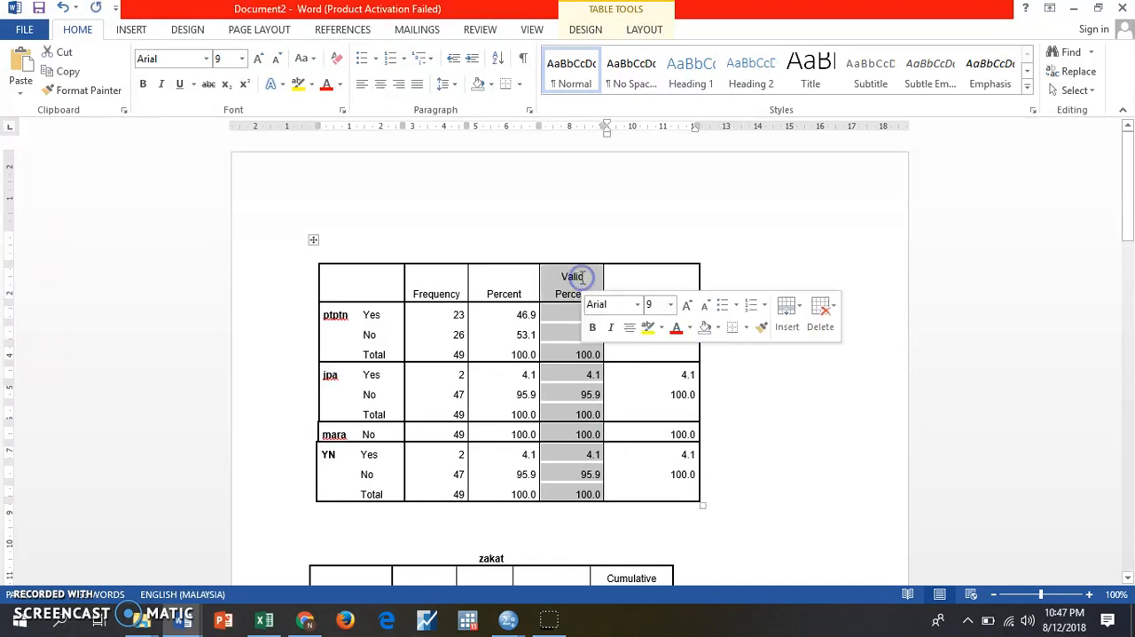
{"action": "right_click", "coordinate": [581, 275]}
{"action": "left_click", "coordinate": [559, 288]}
{"action": "left_click_drag", "start_coordinate": [560, 285], "coordinate": [562, 494]}
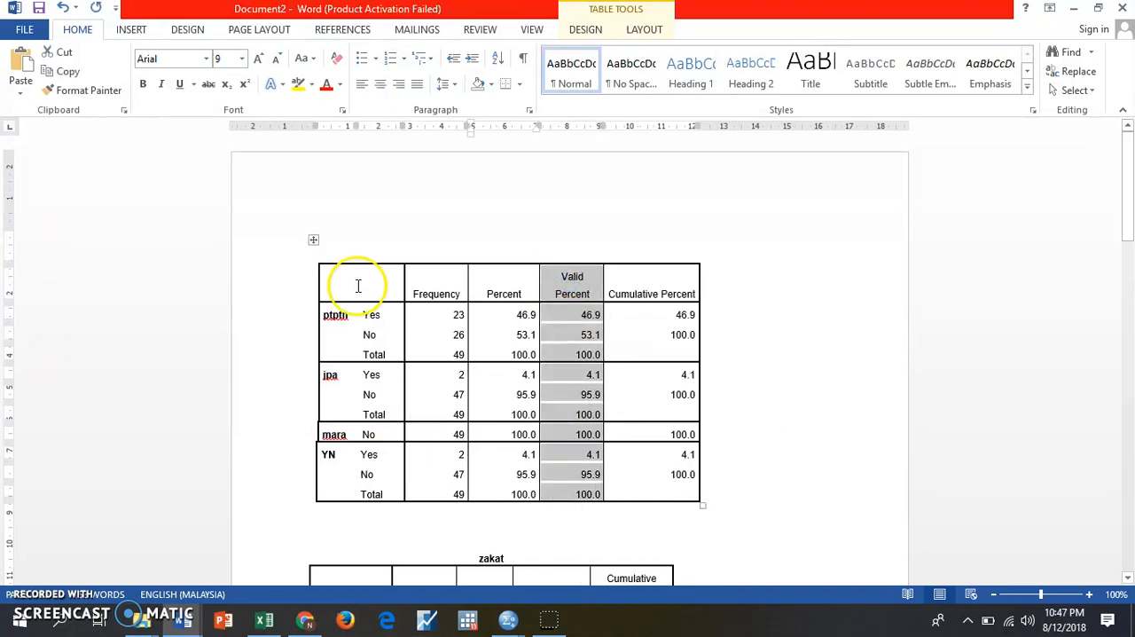
{"action": "right_click", "coordinate": [575, 345]}
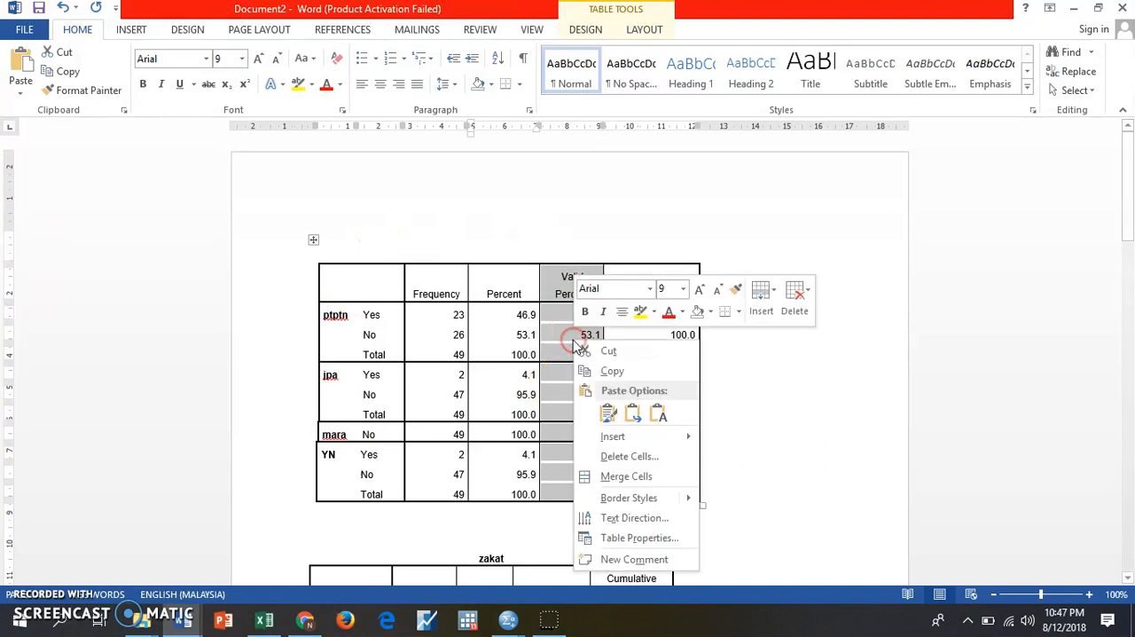
{"action": "left_click", "coordinate": [632, 456]}
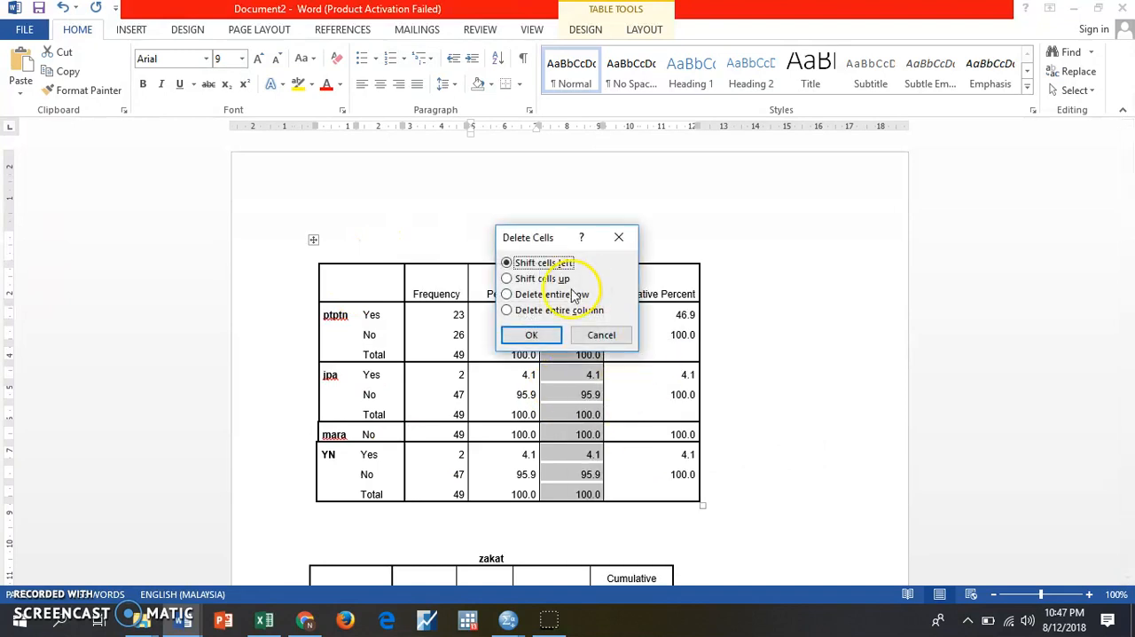
{"action": "left_click", "coordinate": [546, 341]}
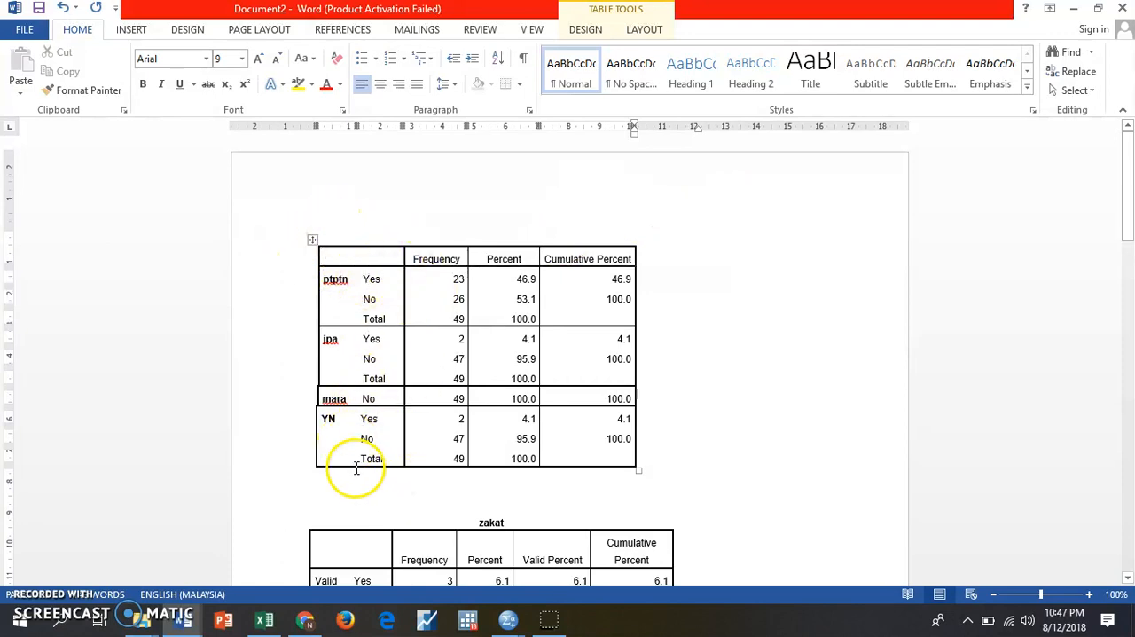
- Adjust the outer border beside the YN block so the row-label edges of all blocks line up
{"action": "left_click", "coordinate": [315, 427]}
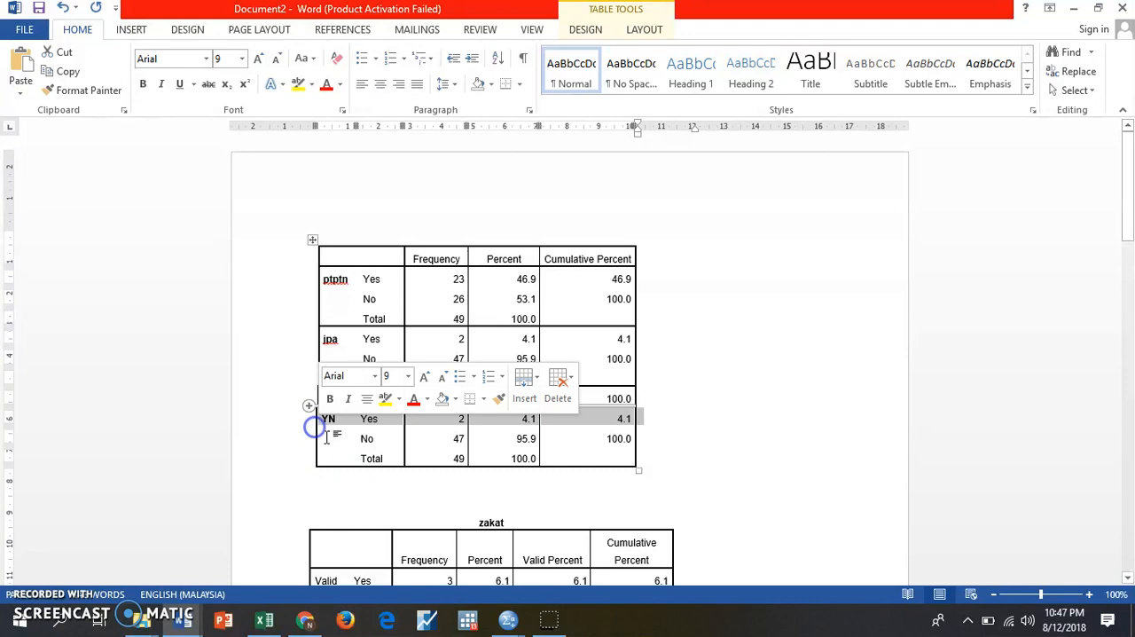
{"action": "left_click", "coordinate": [328, 437]}
{"action": "mouse_move", "coordinate": [315, 430]}
{"action": "left_mouse_down"}
{"action": "mouse_move", "coordinate": [297, 426]}
{"action": "mouse_move", "coordinate": [310, 422]}
{"action": "left_mouse_up"}
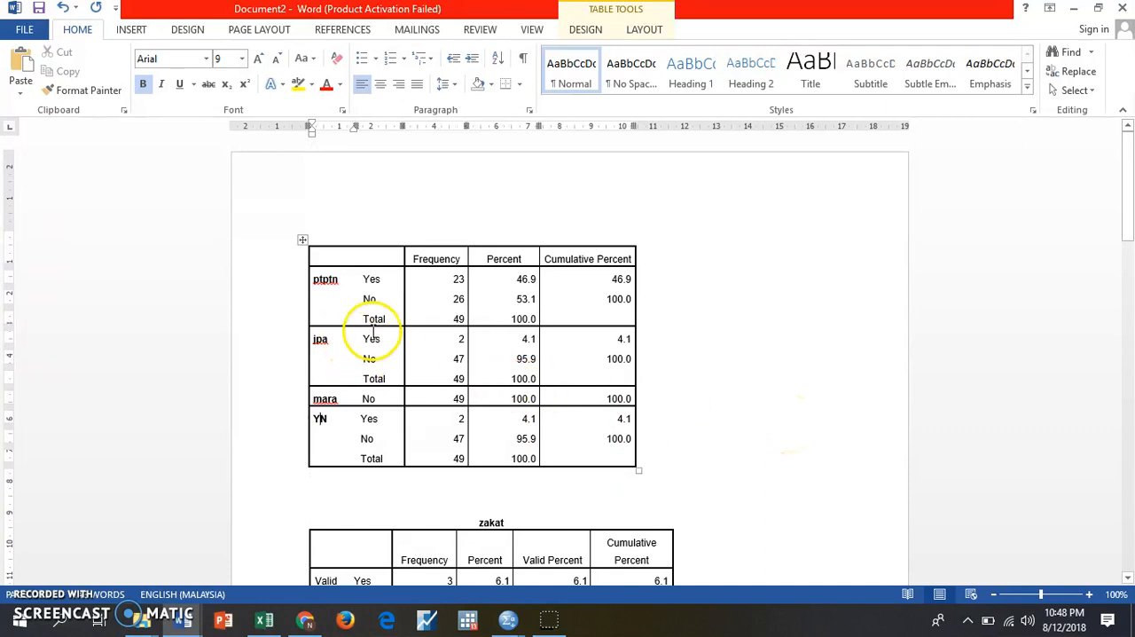
- Add a top border to the Total row of the ptptn block
{"action": "left_click_drag", "start_coordinate": [364, 316], "coordinate": [604, 318]}
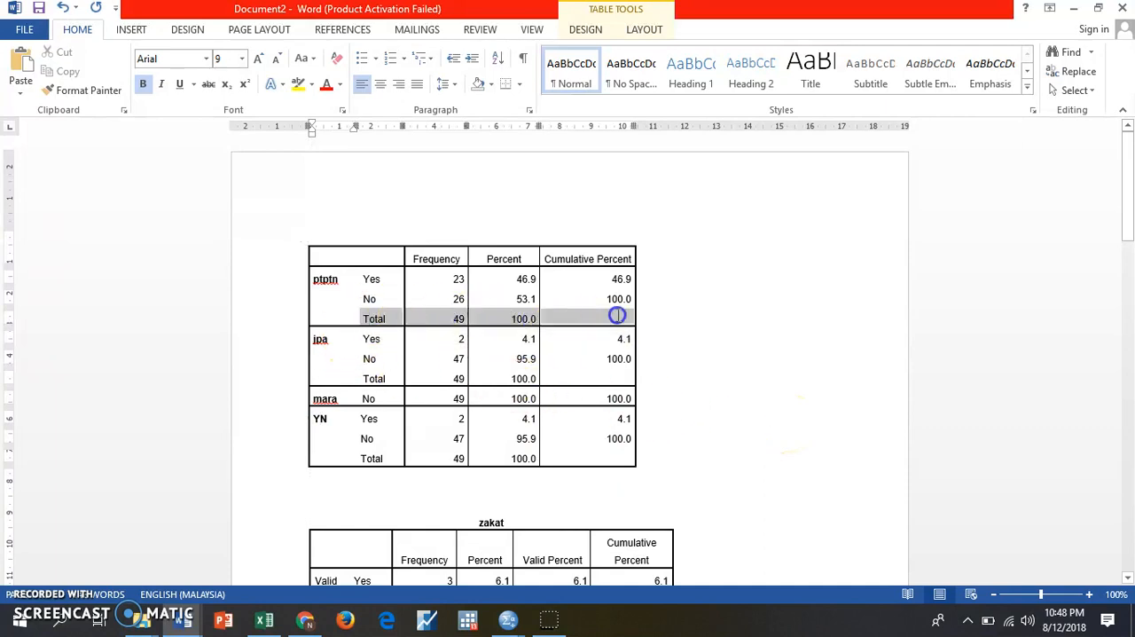
{"action": "left_click", "coordinate": [521, 84]}
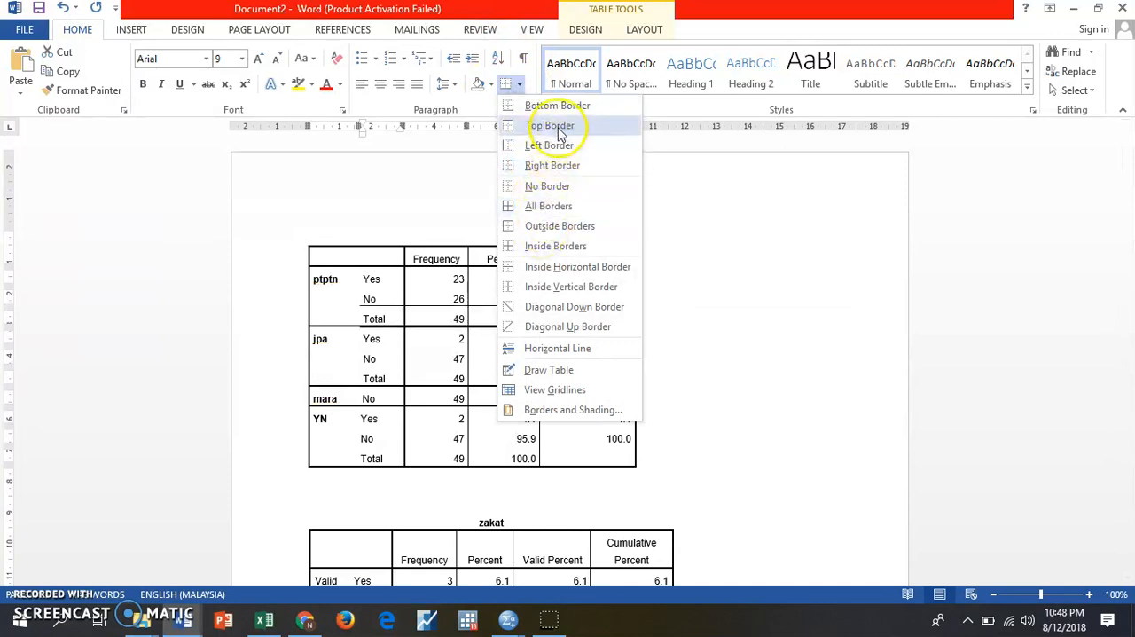
{"action": "left_click", "coordinate": [554, 126]}
{"action": "left_click", "coordinate": [726, 321]}
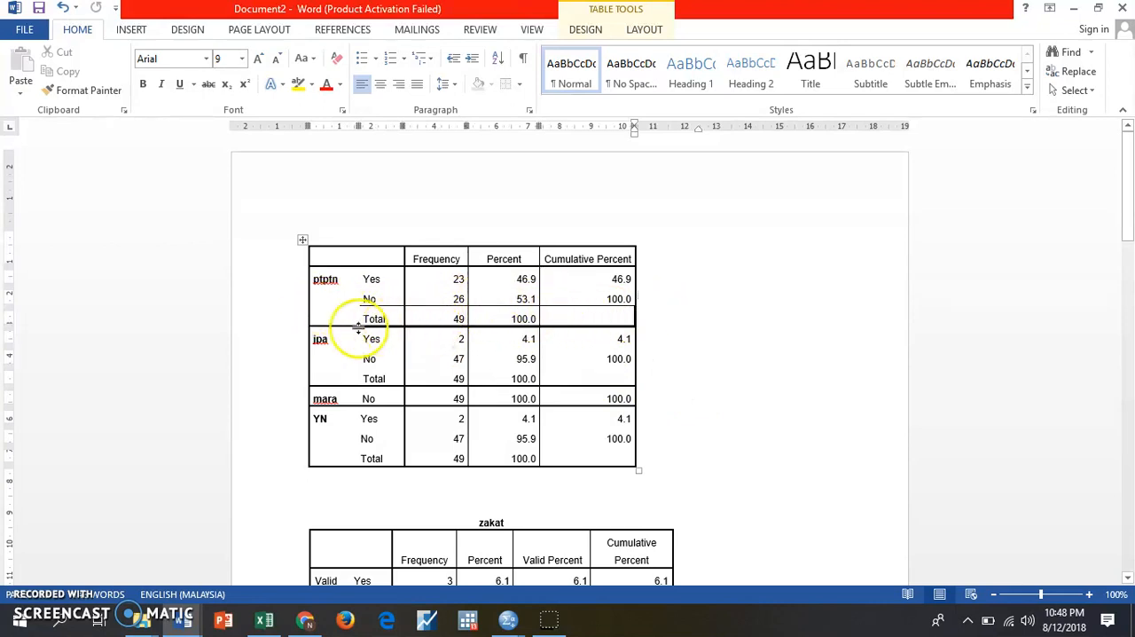
- Apply All Borders to the entire combined table
{"action": "left_click", "coordinate": [299, 237]}
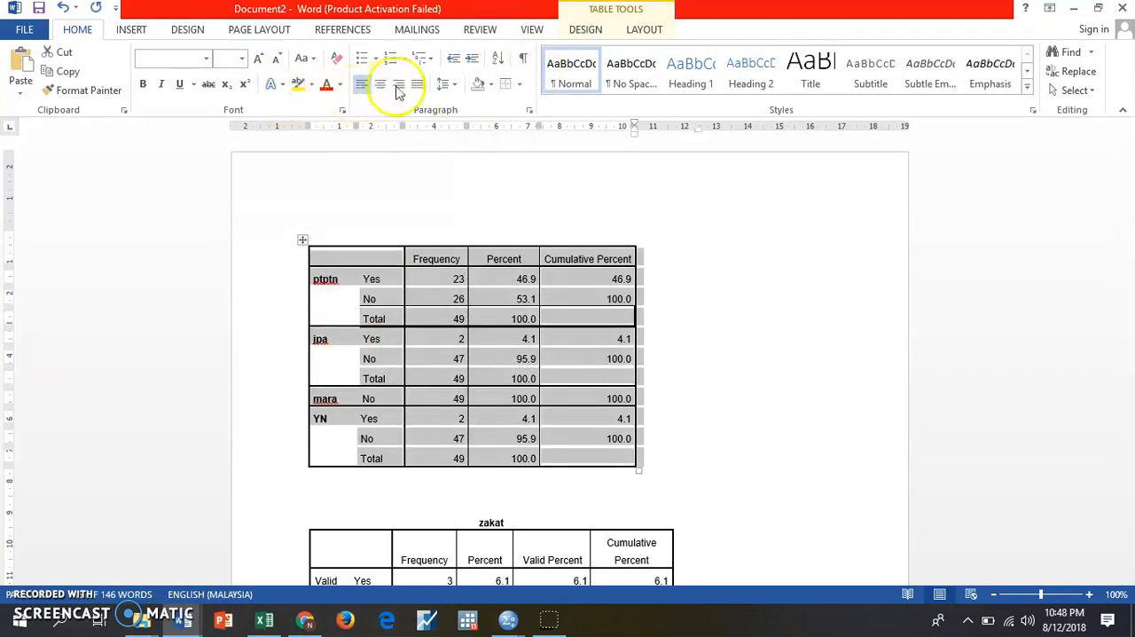
{"action": "left_click", "coordinate": [520, 83]}
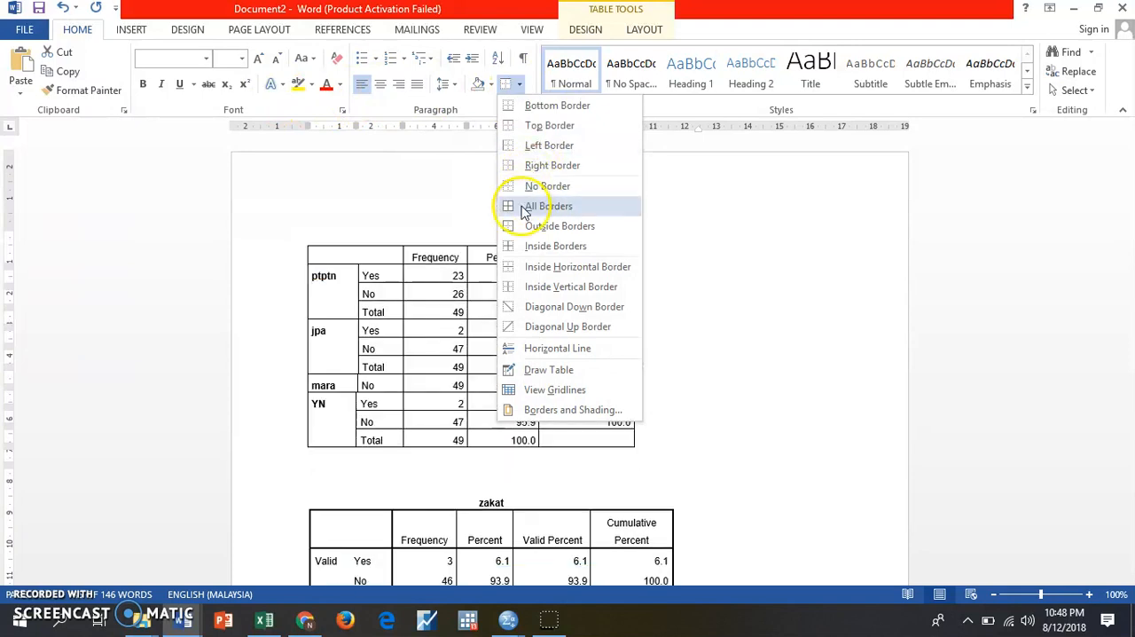
{"action": "left_click", "coordinate": [541, 206]}
{"action": "left_click", "coordinate": [768, 306]}
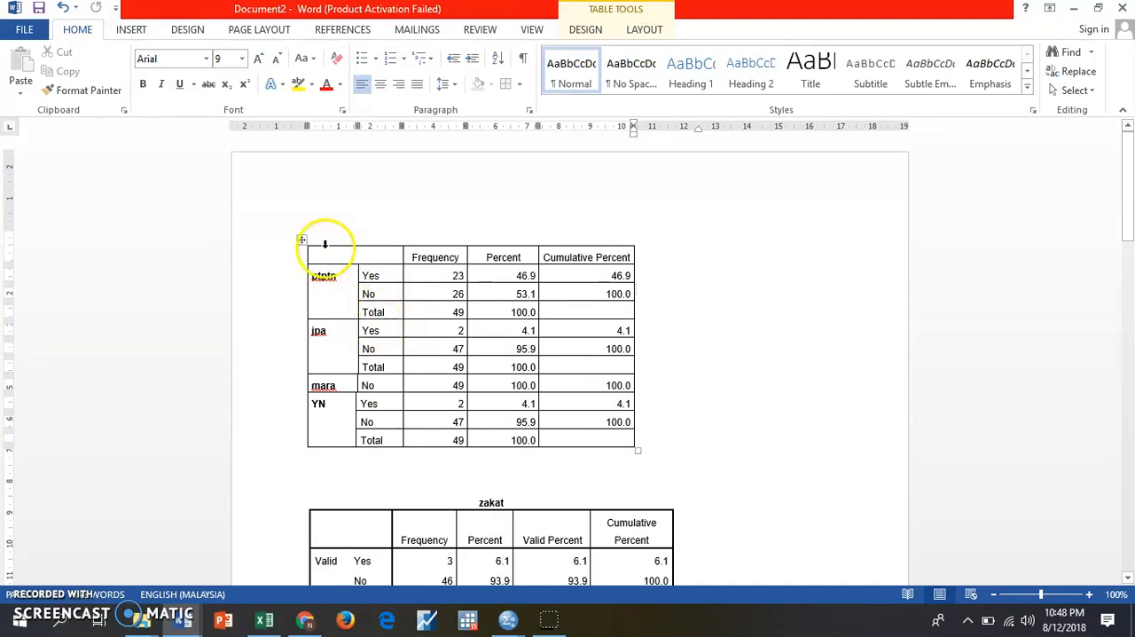
- Shade the Total rows of the ptptn, jpa and YN blocks light grey
{"action": "left_click_drag", "start_coordinate": [409, 318], "coordinate": [598, 307]}
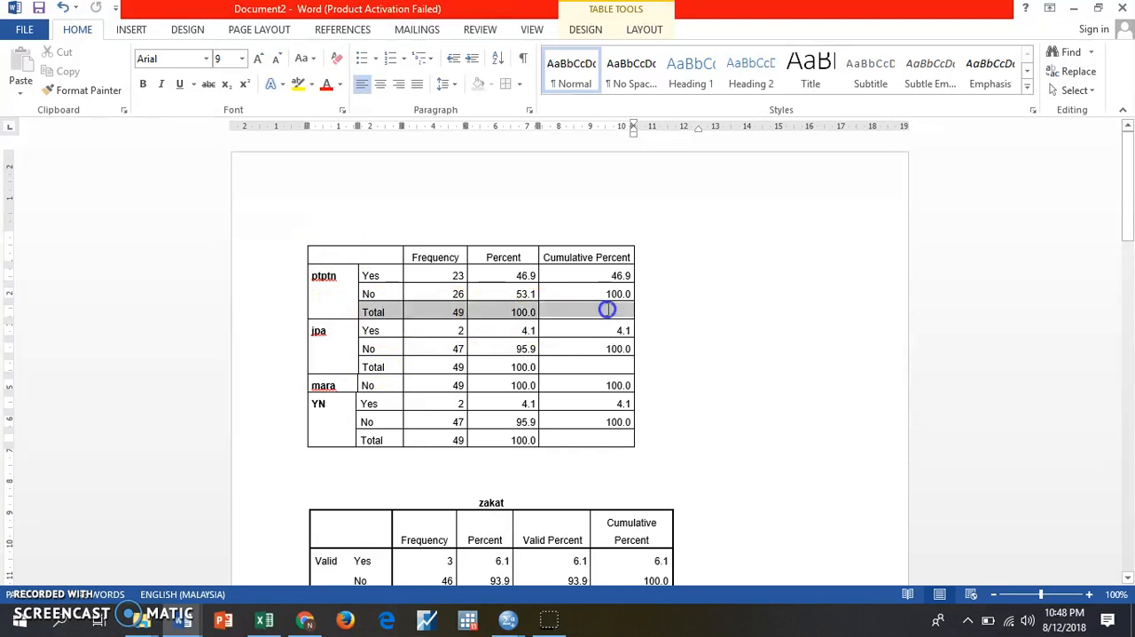
{"action": "left_click", "coordinate": [492, 86]}
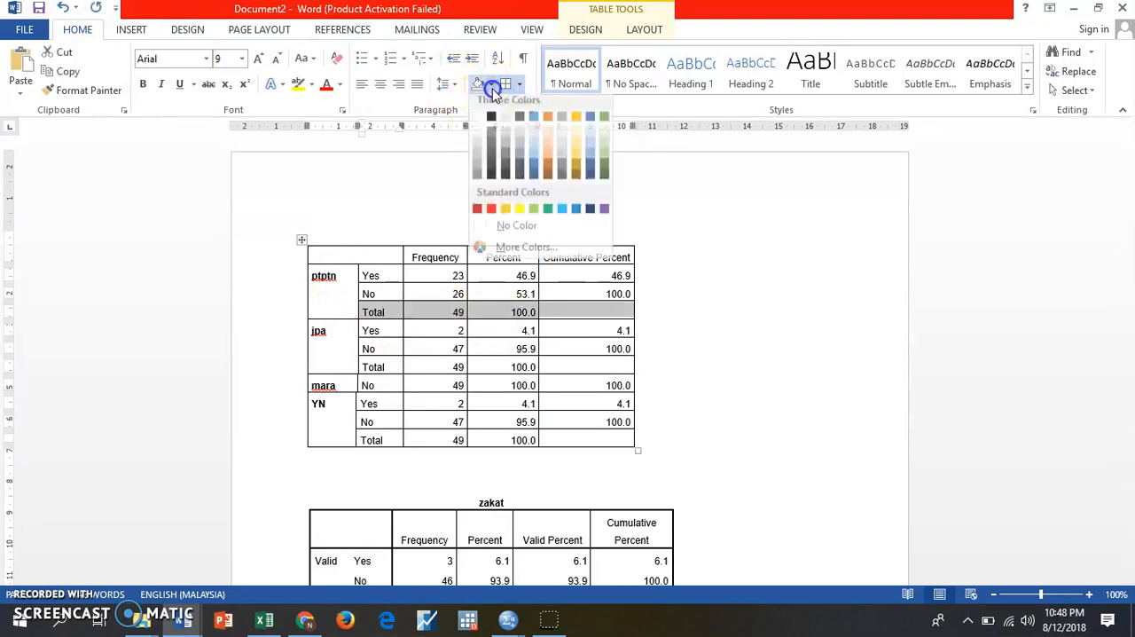
{"action": "left_click", "coordinate": [479, 156]}
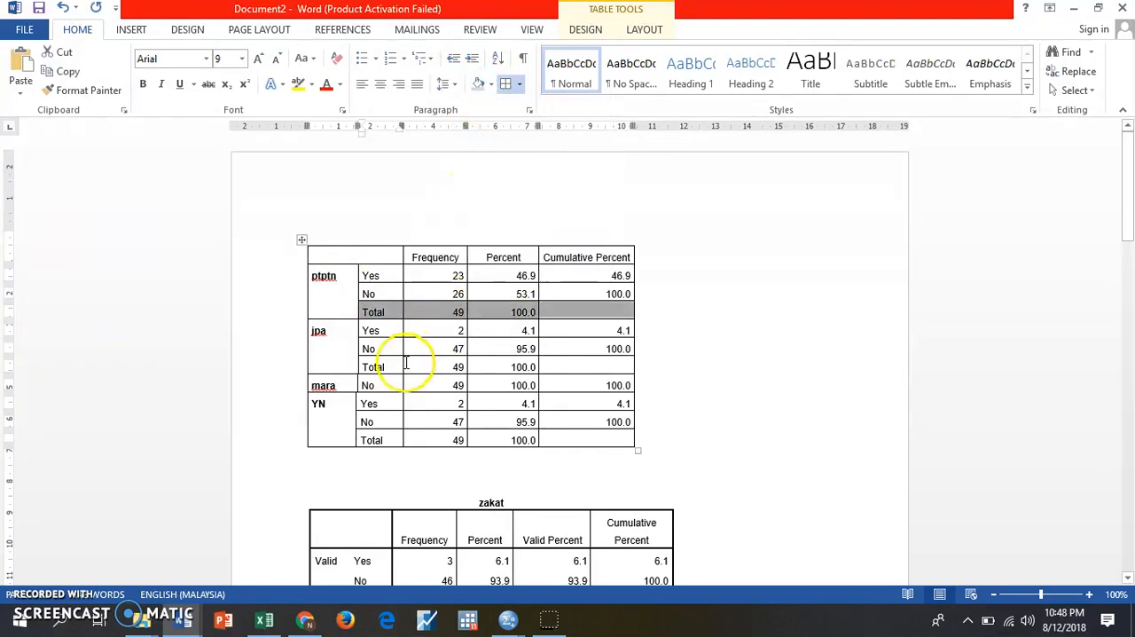
{"action": "left_click_drag", "start_coordinate": [382, 366], "coordinate": [603, 365]}
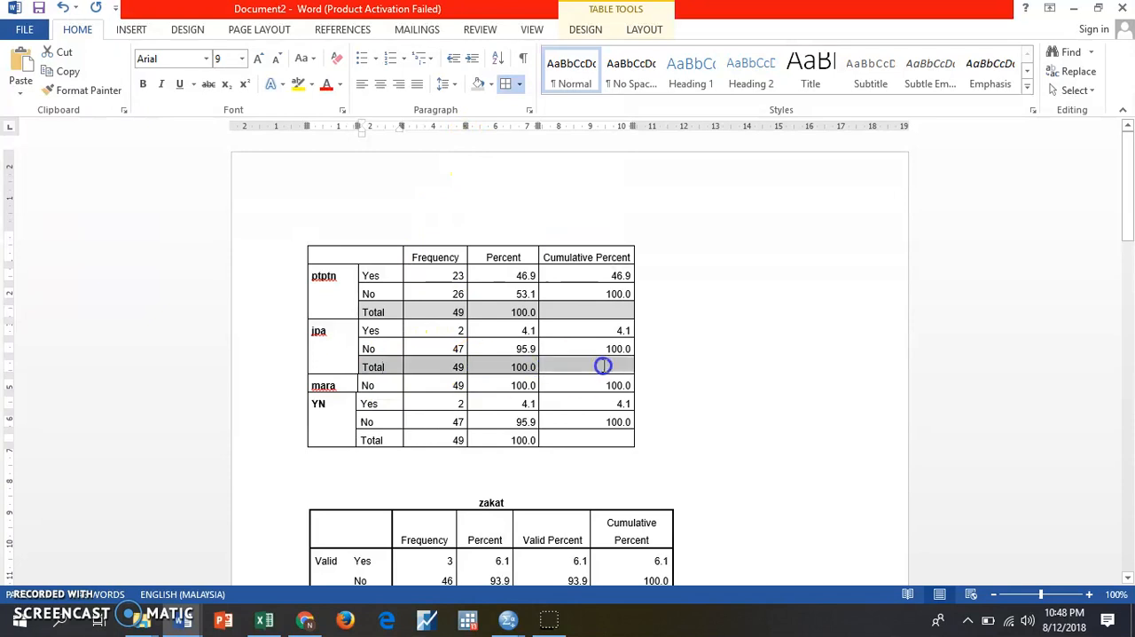
{"action": "left_click", "coordinate": [480, 85]}
{"action": "left_click", "coordinate": [739, 321]}
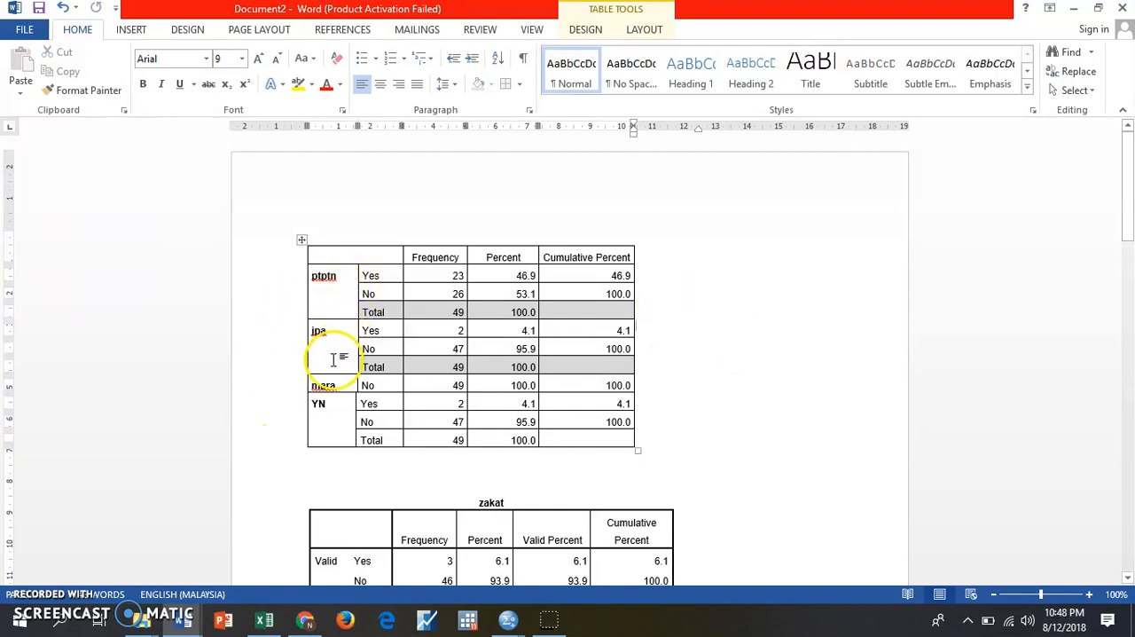
{"action": "left_click_drag", "start_coordinate": [357, 438], "coordinate": [588, 442]}
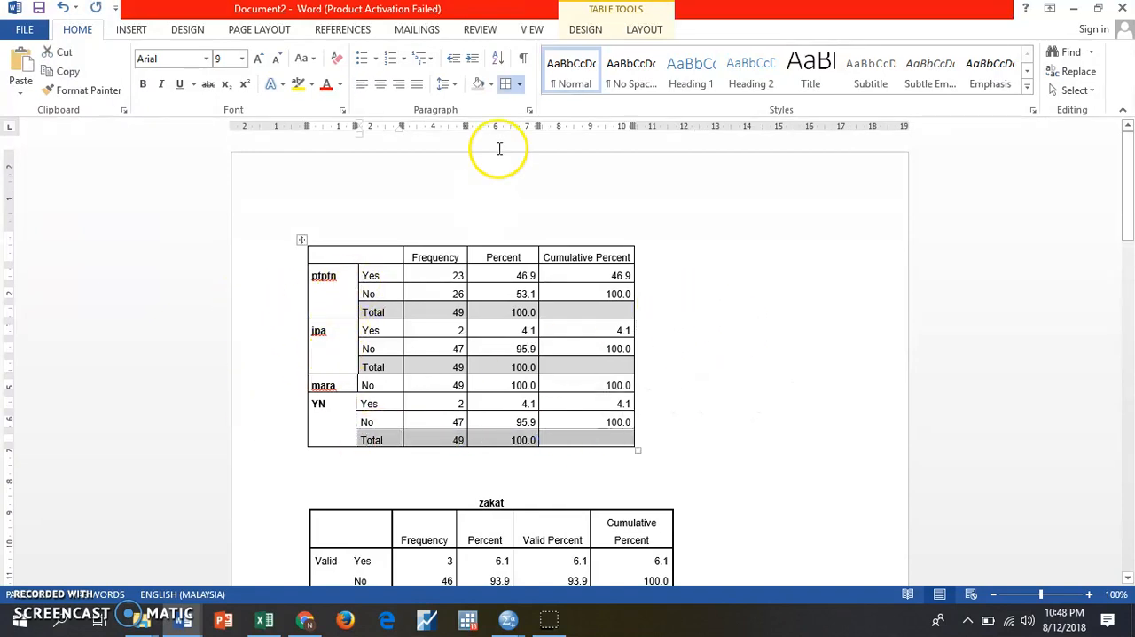
{"action": "left_click", "coordinate": [479, 86]}
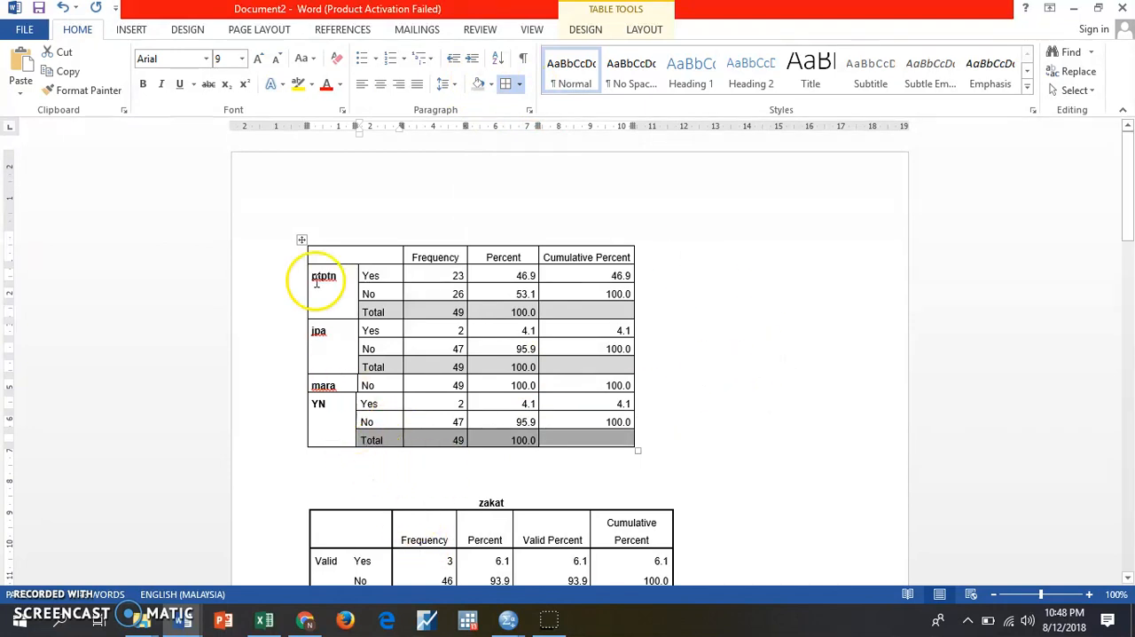
- Review the formatted combined table and the separate zakat and parents tables below it
{"action": "scroll", "coordinate": [337, 505], "scroll_direction": "down", "scroll_amount": 4}
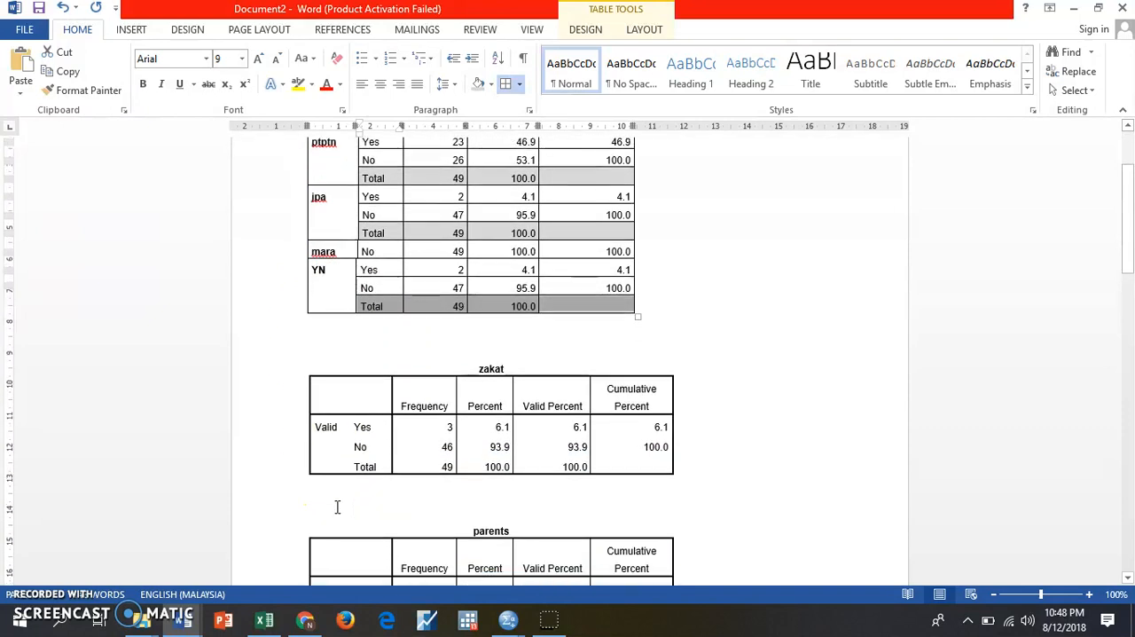
{"action": "left_click_drag", "start_coordinate": [455, 292], "coordinate": [557, 494]}
{"action": "scroll", "coordinate": [568, 483], "scroll_direction": "up", "scroll_amount": 15}
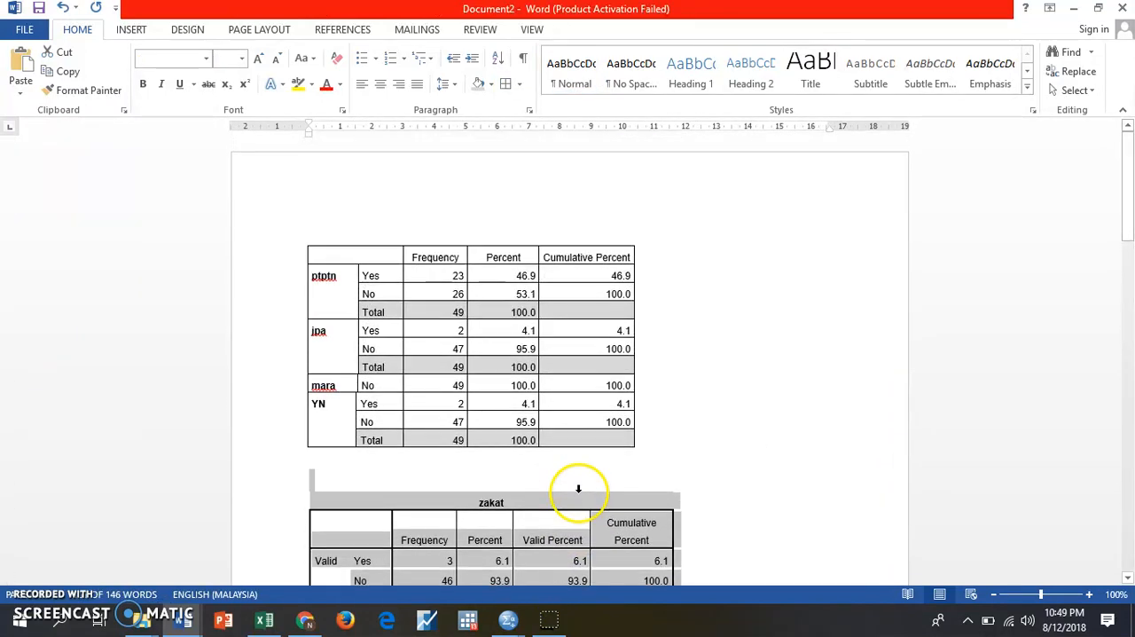
{"action": "left_click", "coordinate": [702, 314]}
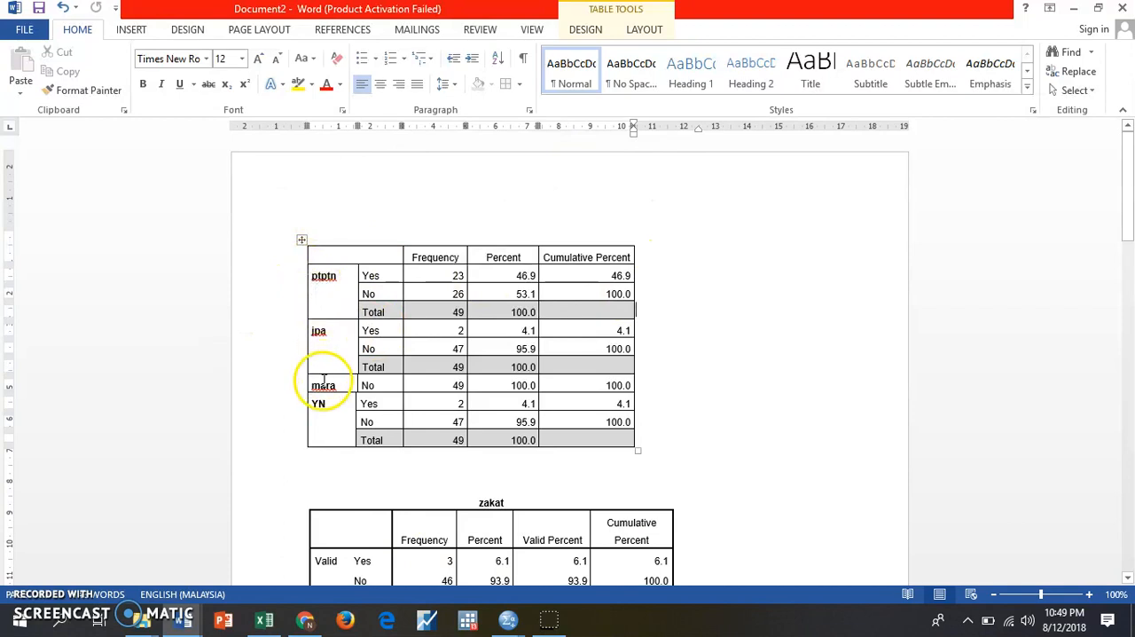
{"action": "scroll", "coordinate": [563, 519], "scroll_direction": "down", "scroll_amount": 3}
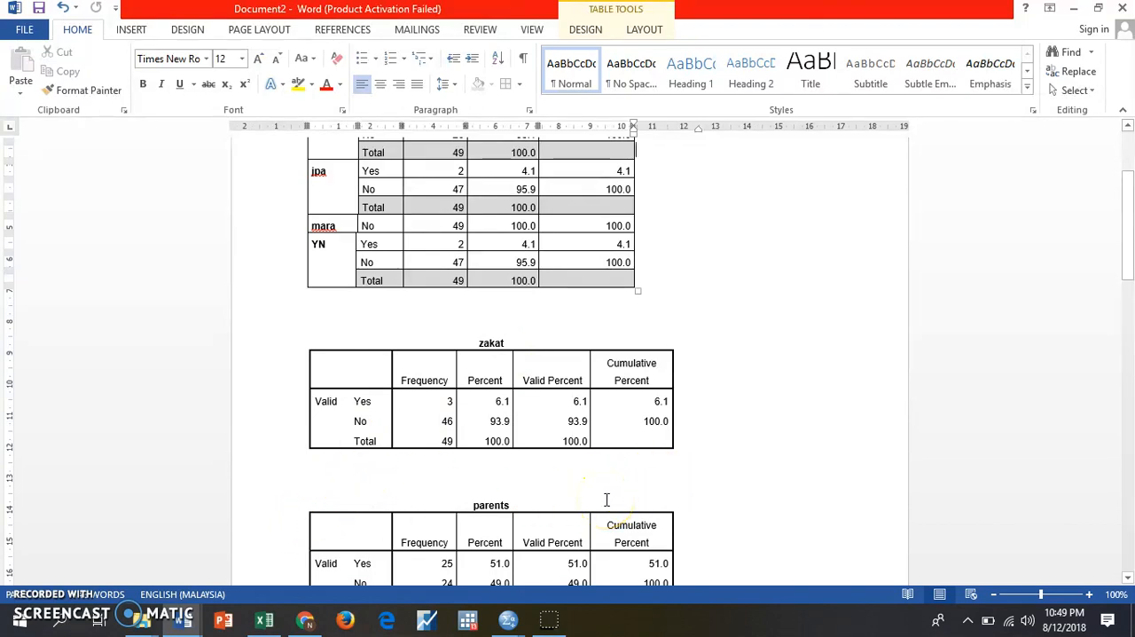
{"action": "left_click", "coordinate": [772, 299]}
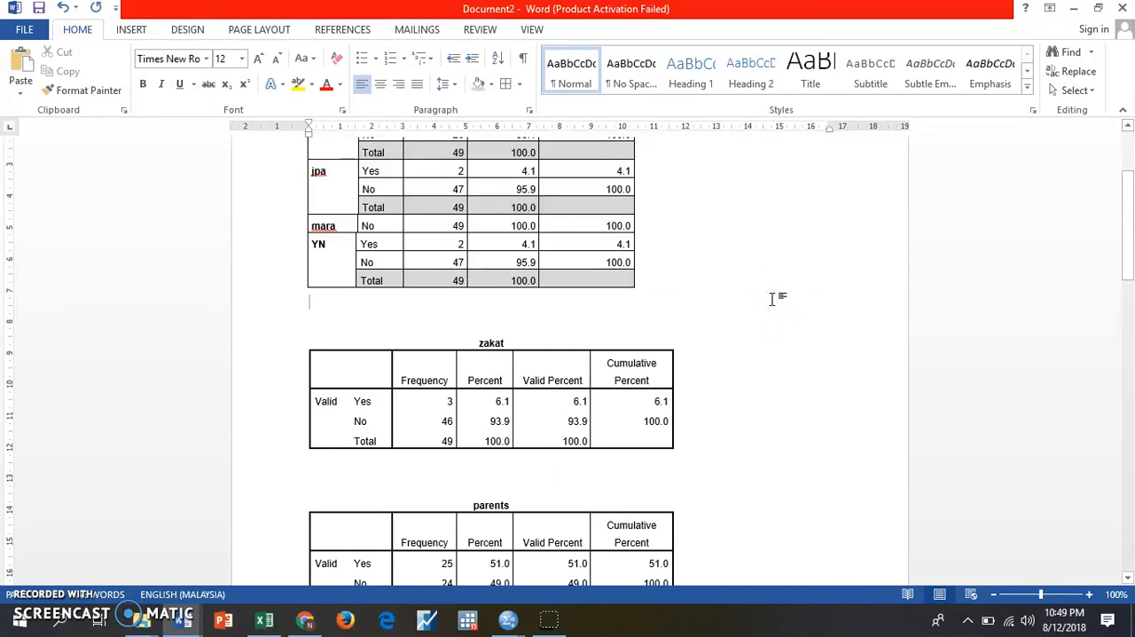
{"action": "scroll", "coordinate": [772, 299], "scroll_direction": "up", "scroll_amount": 3}
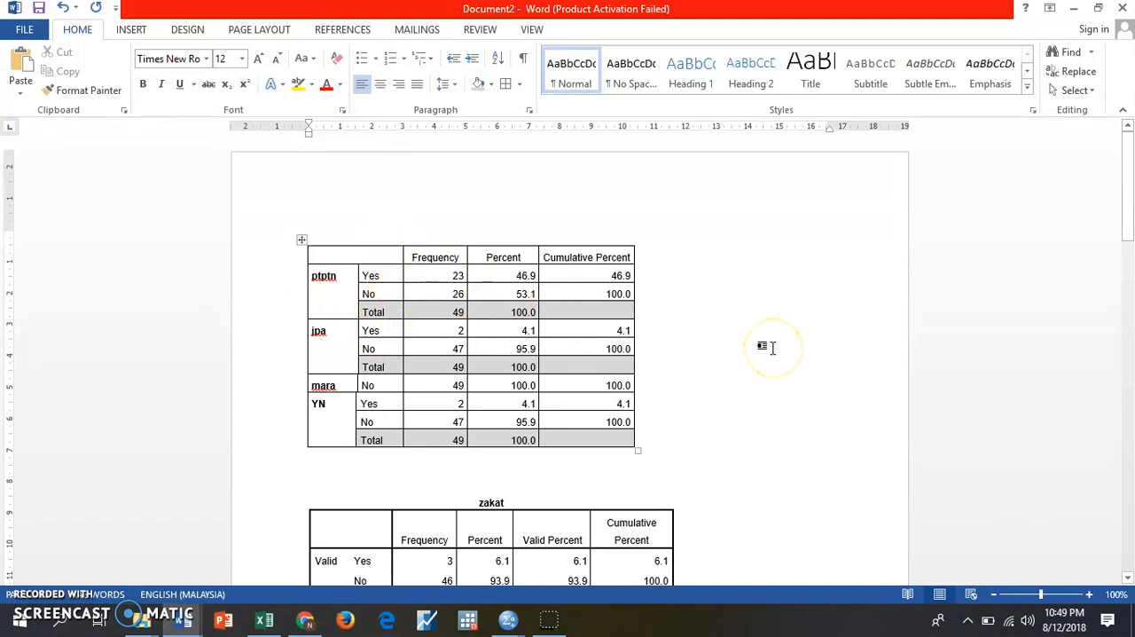
{"action": "scroll", "coordinate": [743, 359], "scroll_direction": "down", "scroll_amount": 3}
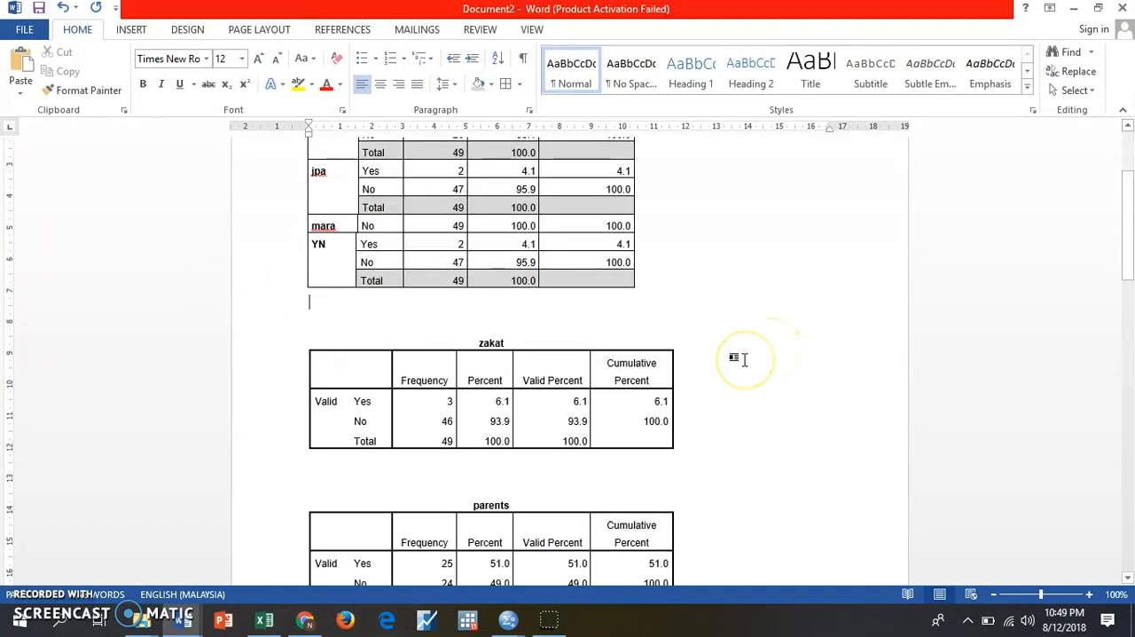